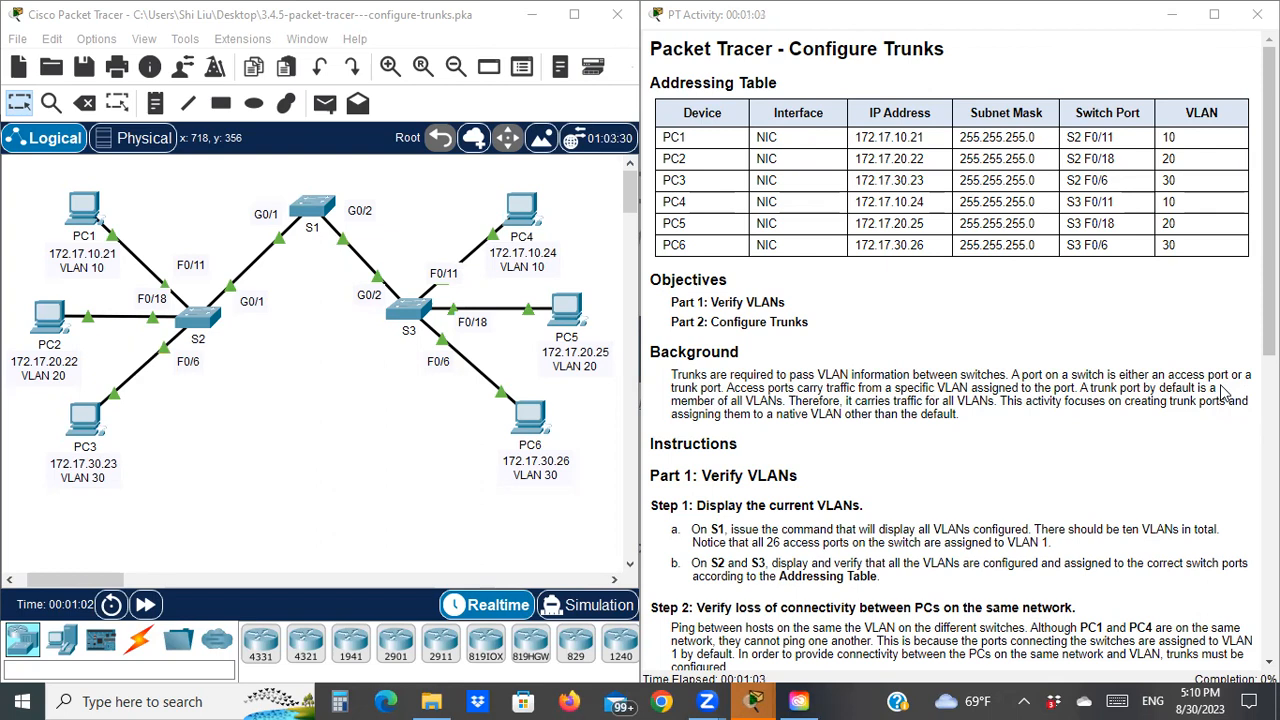
Step: Examine PC1, PC2 and PC3, their access ports on S2, and the G0/1 link between S2 and S1 in the topology
left_click_drag(138, 243, 195, 436)
left_click_drag(30, 178, 126, 504)
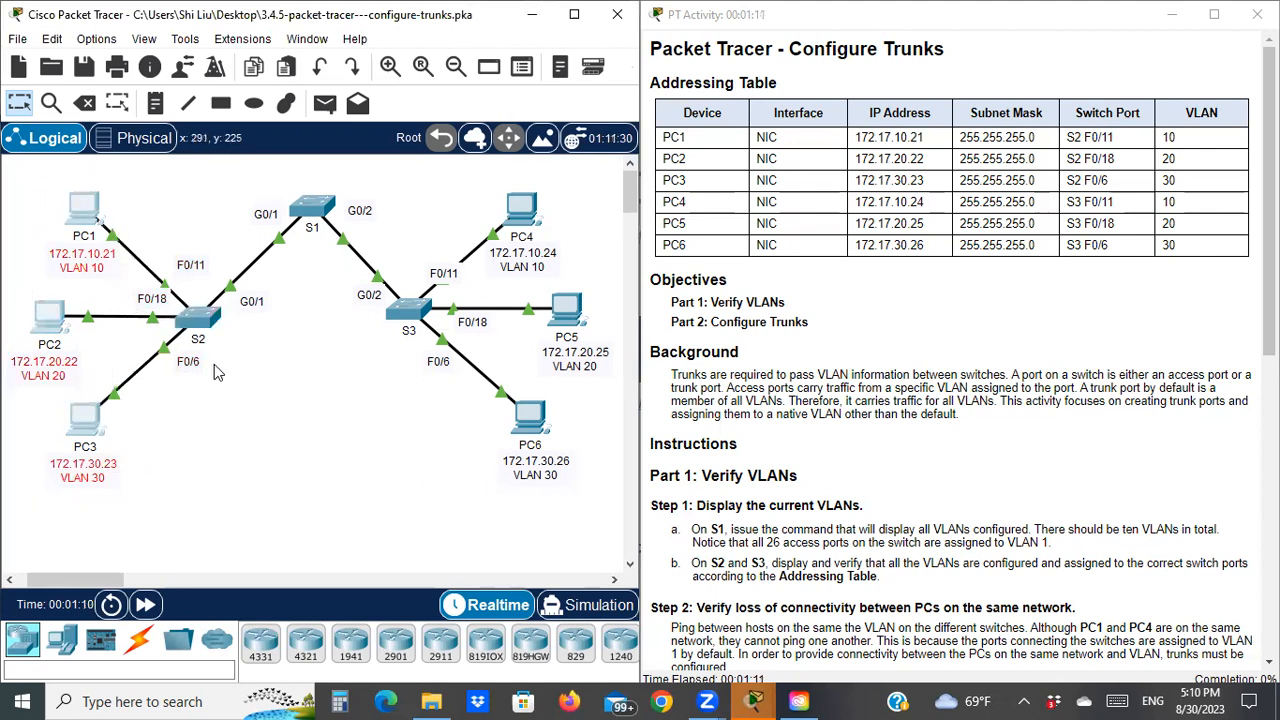
left_click(150, 248)
left_click_drag(147, 240, 181, 415)
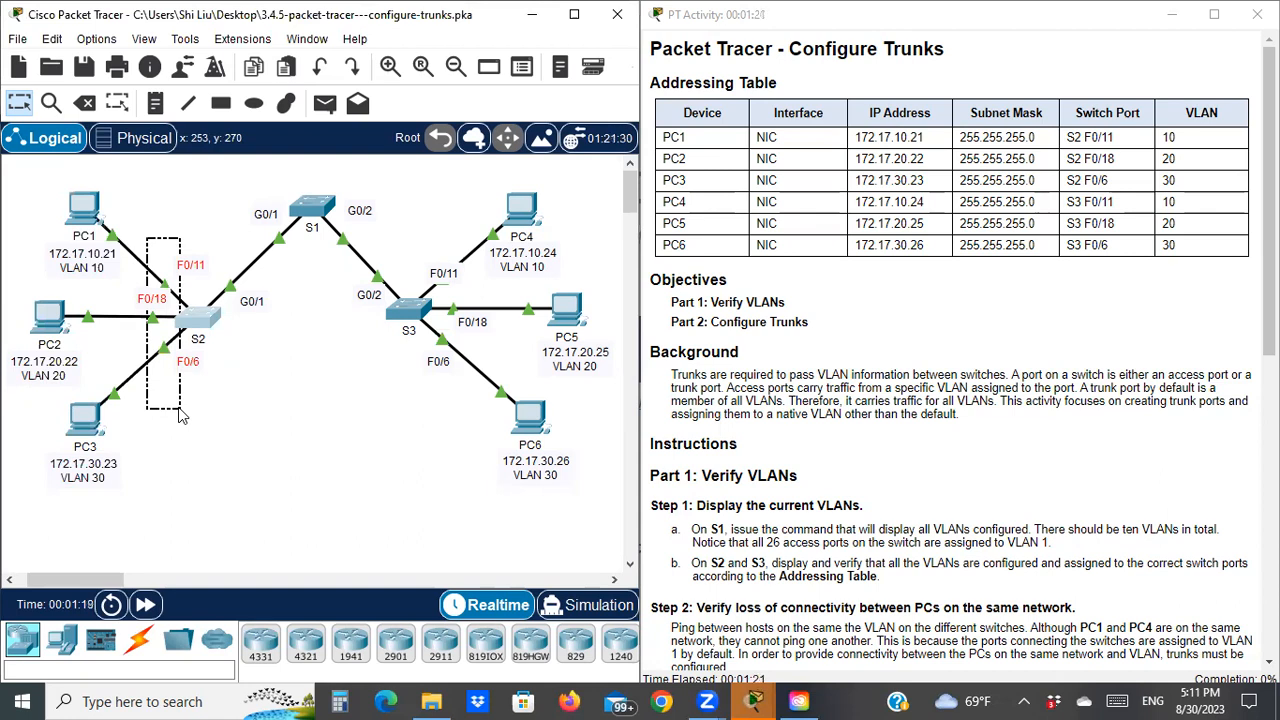
left_click_drag(181, 415, 181, 415)
left_click_drag(33, 170, 121, 519)
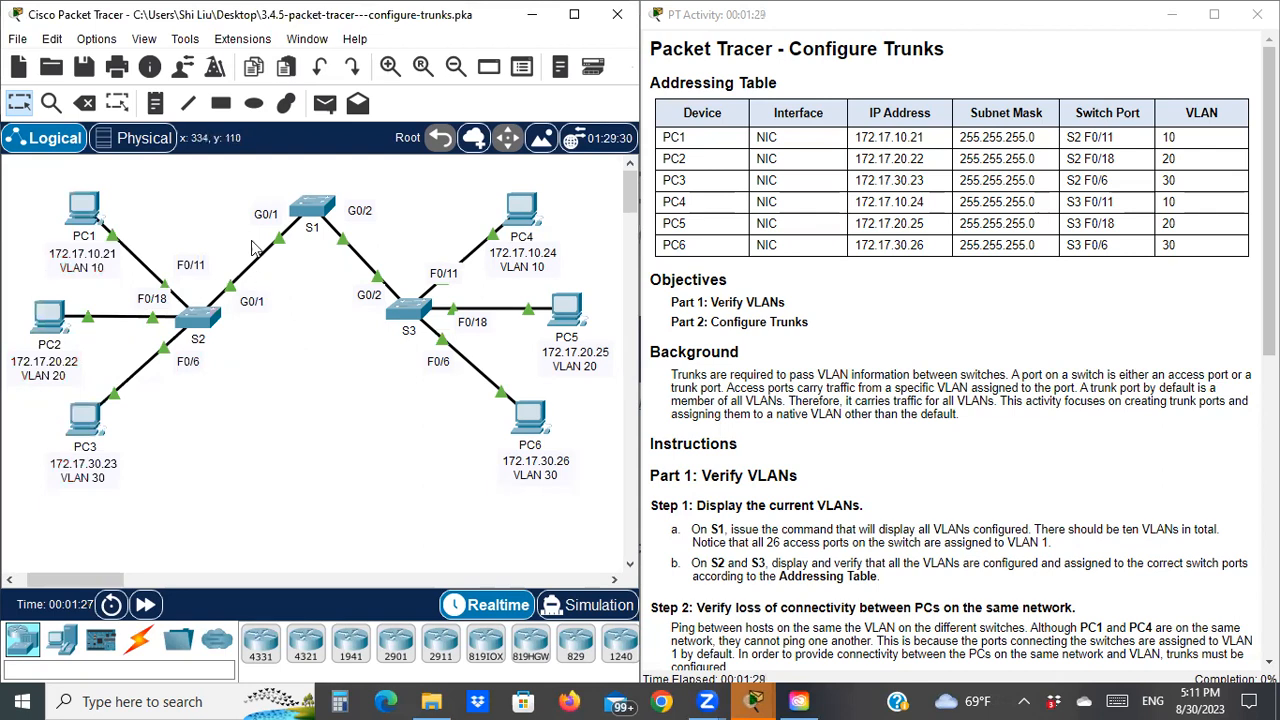
left_click_drag(211, 186, 290, 367)
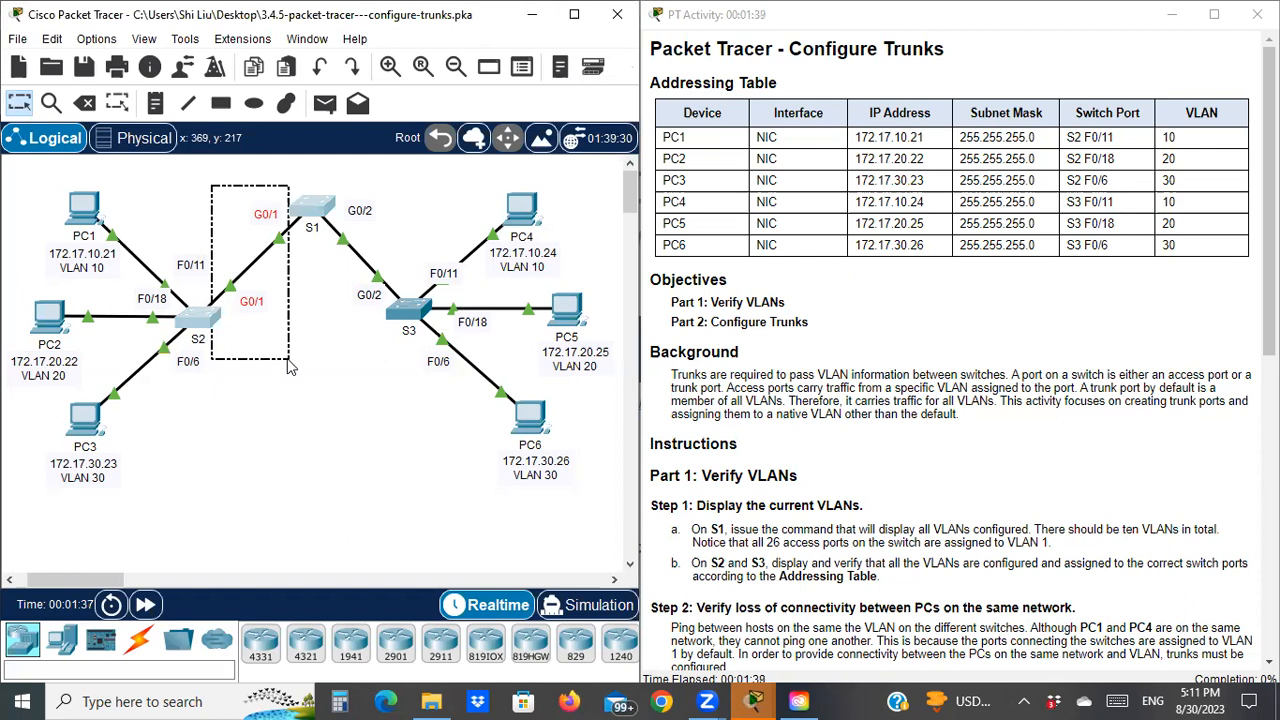
left_click_drag(289, 367, 288, 362)
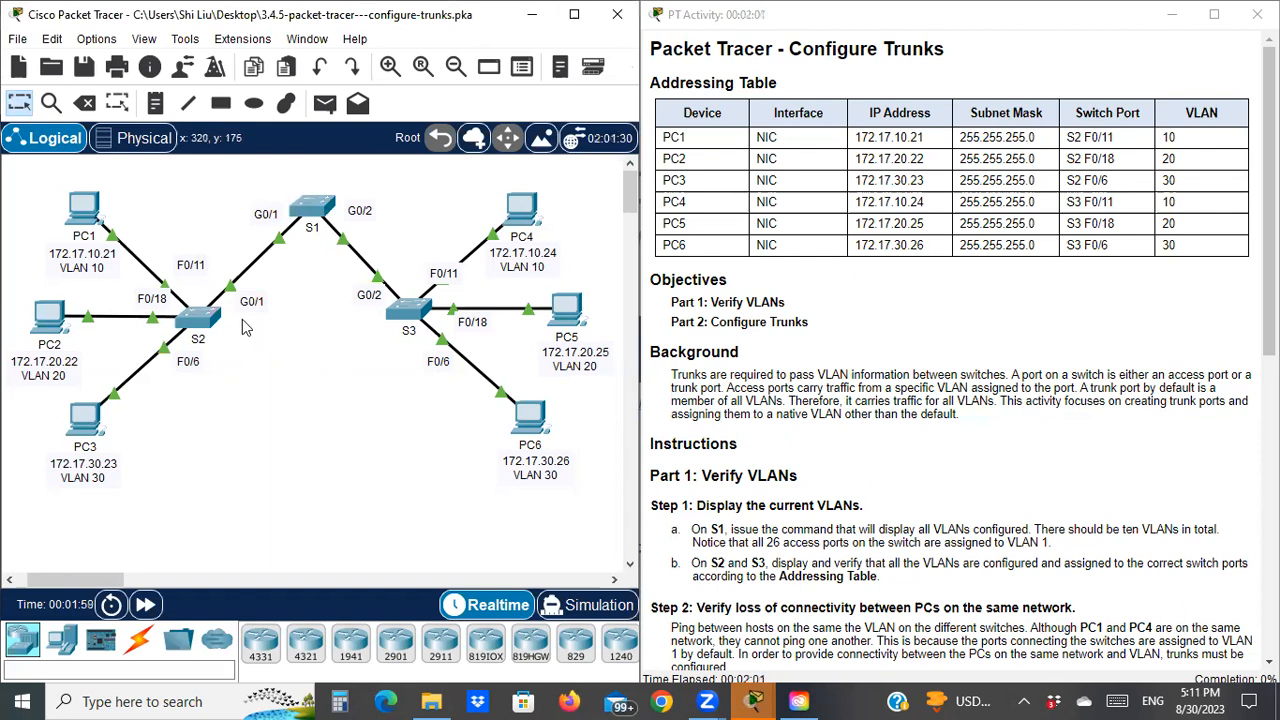
left_click_drag(42, 173, 97, 280)
left_click_drag(84, 343, 137, 505)
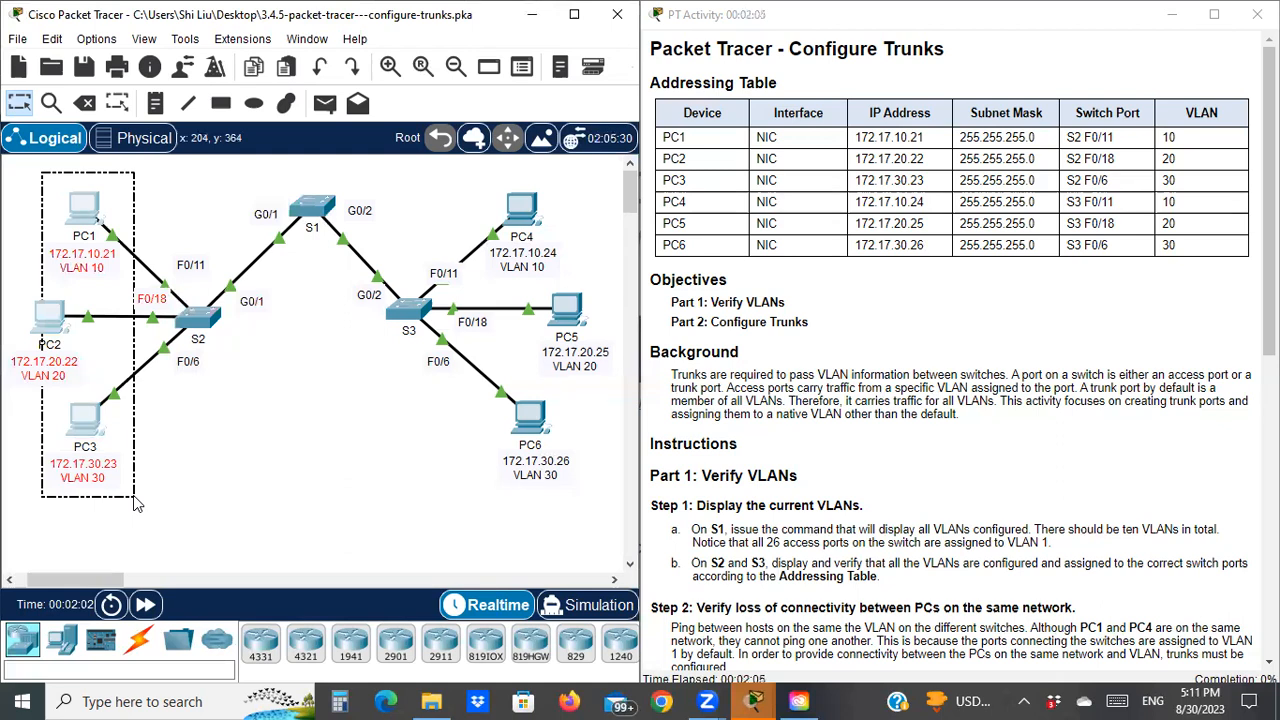
left_click_drag(137, 505, 137, 505)
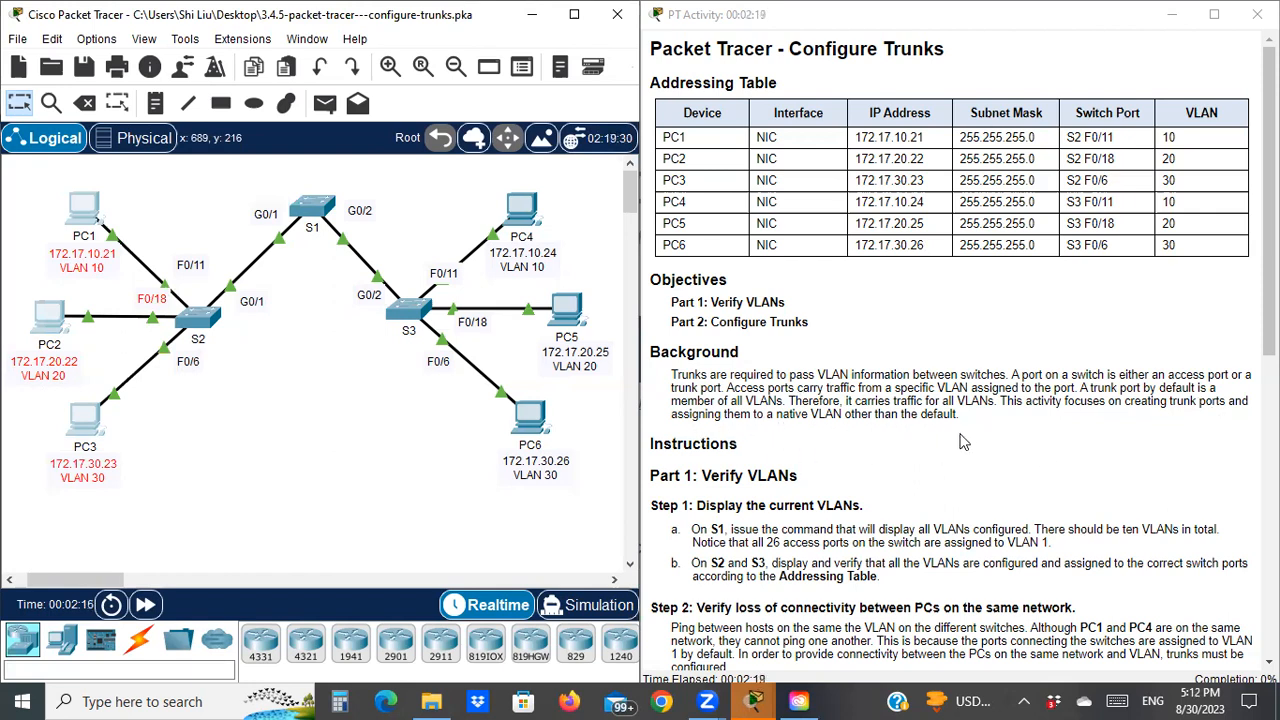
Step: Read the Background notes on the native VLAN and on trunk ports carrying traffic for all VLANs
left_click_drag(776, 414, 841, 418)
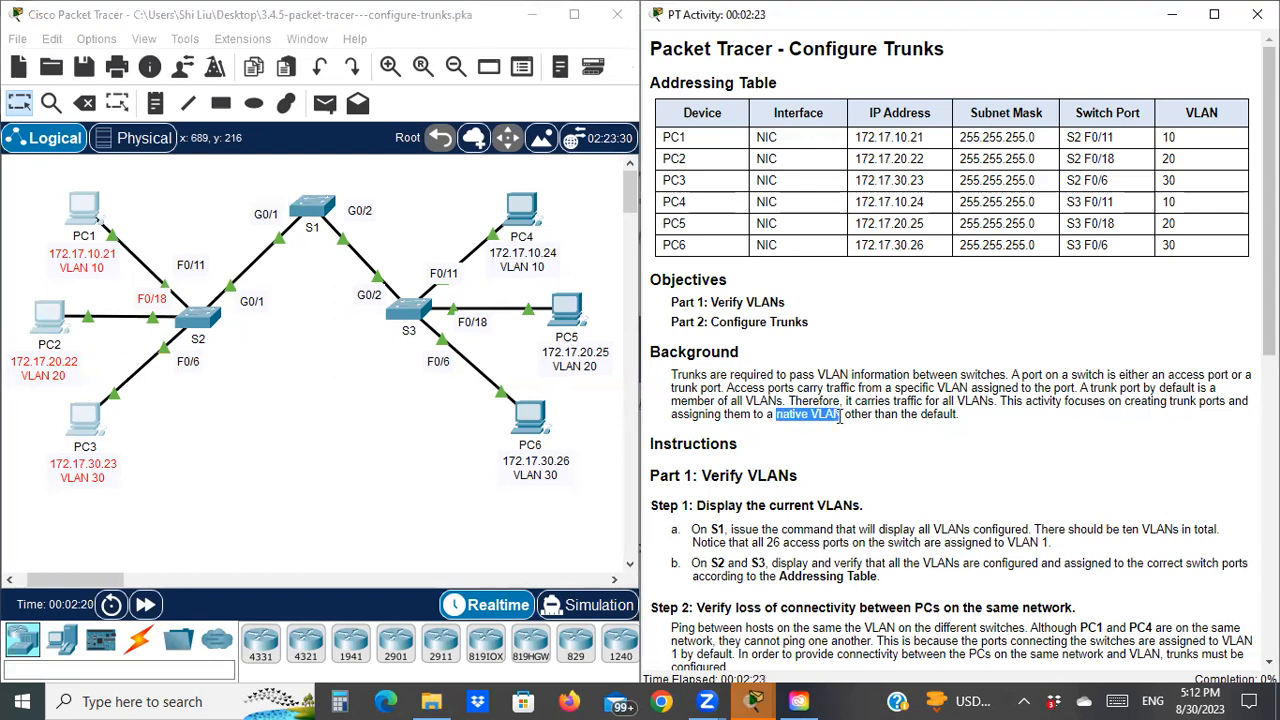
left_click(826, 433)
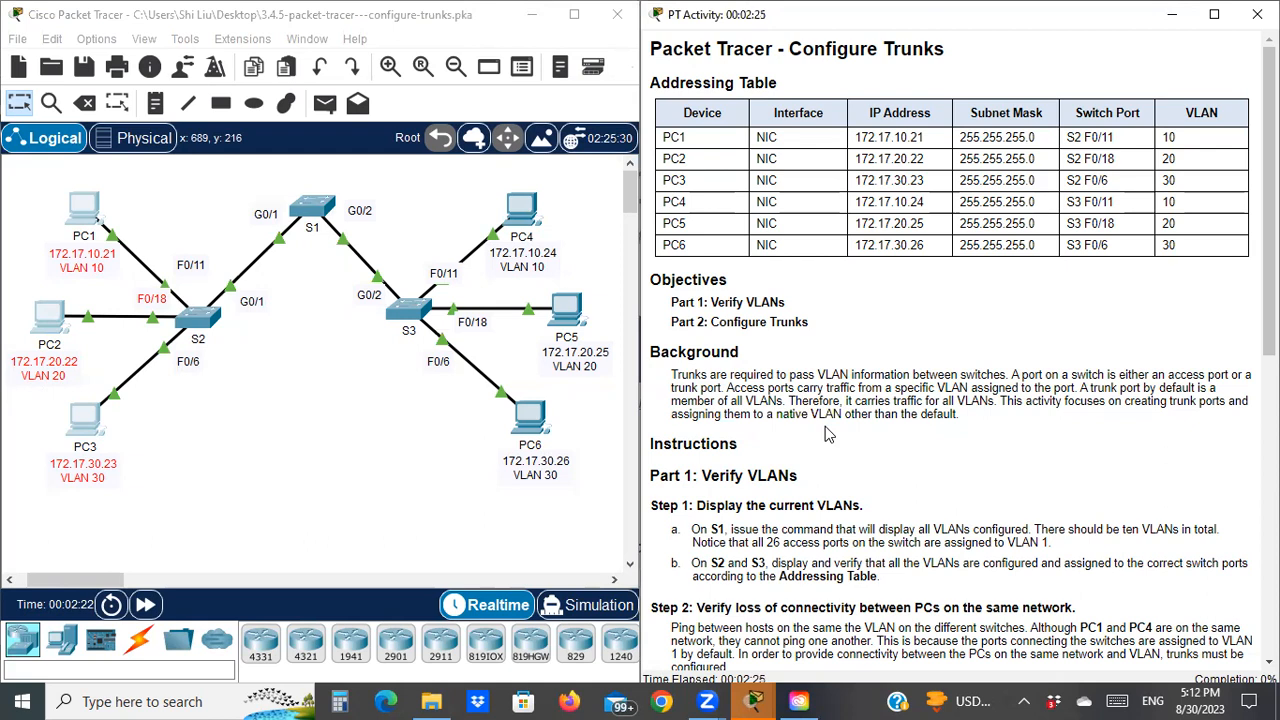
left_click_drag(867, 401, 990, 401)
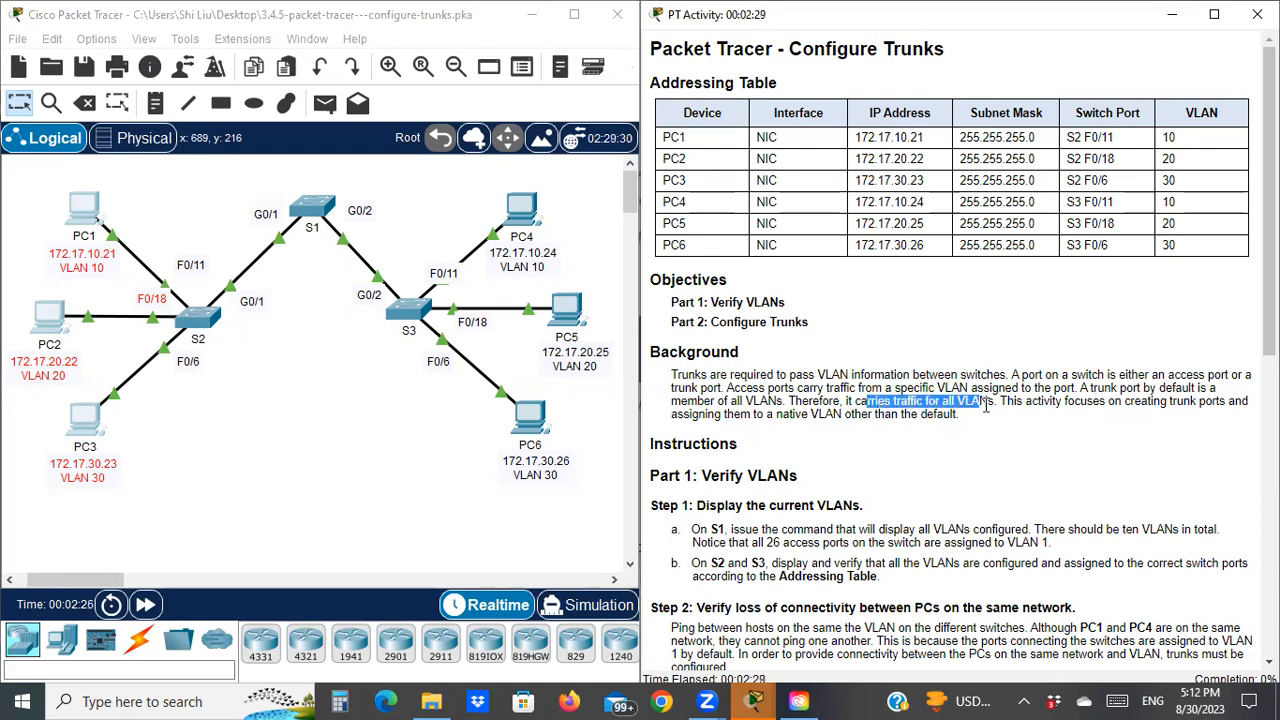
left_click(909, 405)
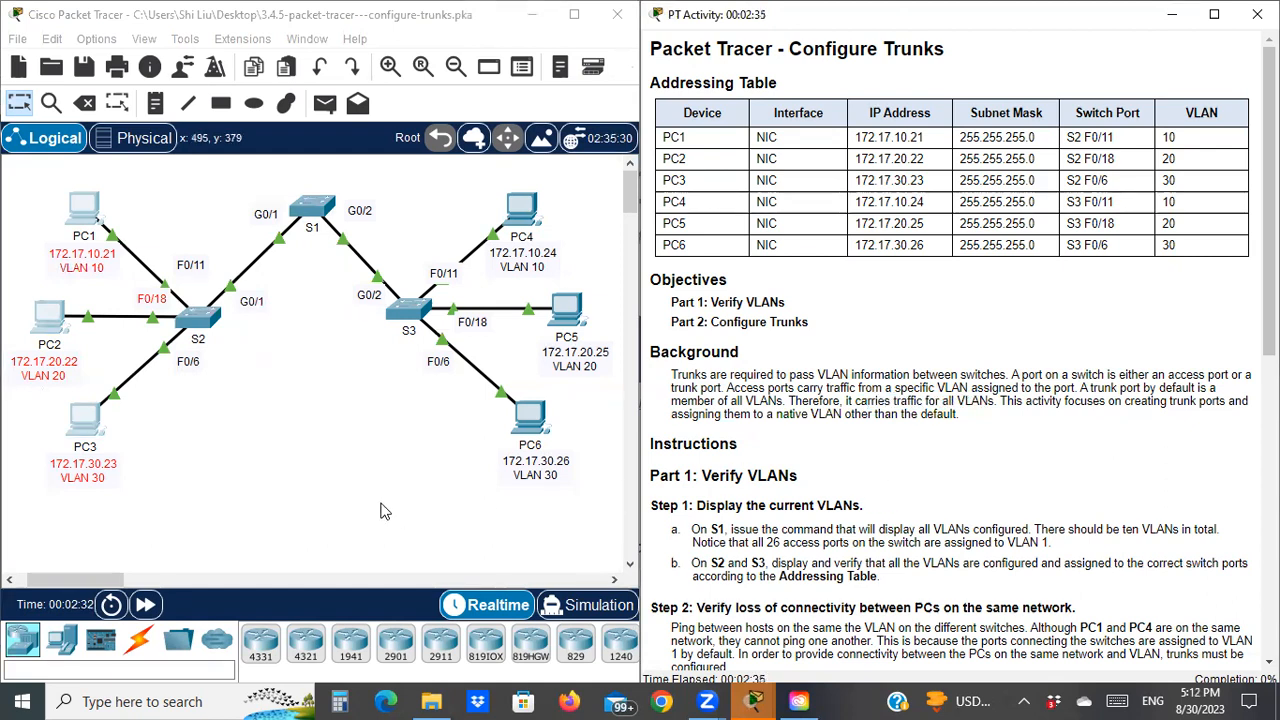
Step: Examine the addresses and VLAN labels of the three PCs connected to S2
left_click(229, 449)
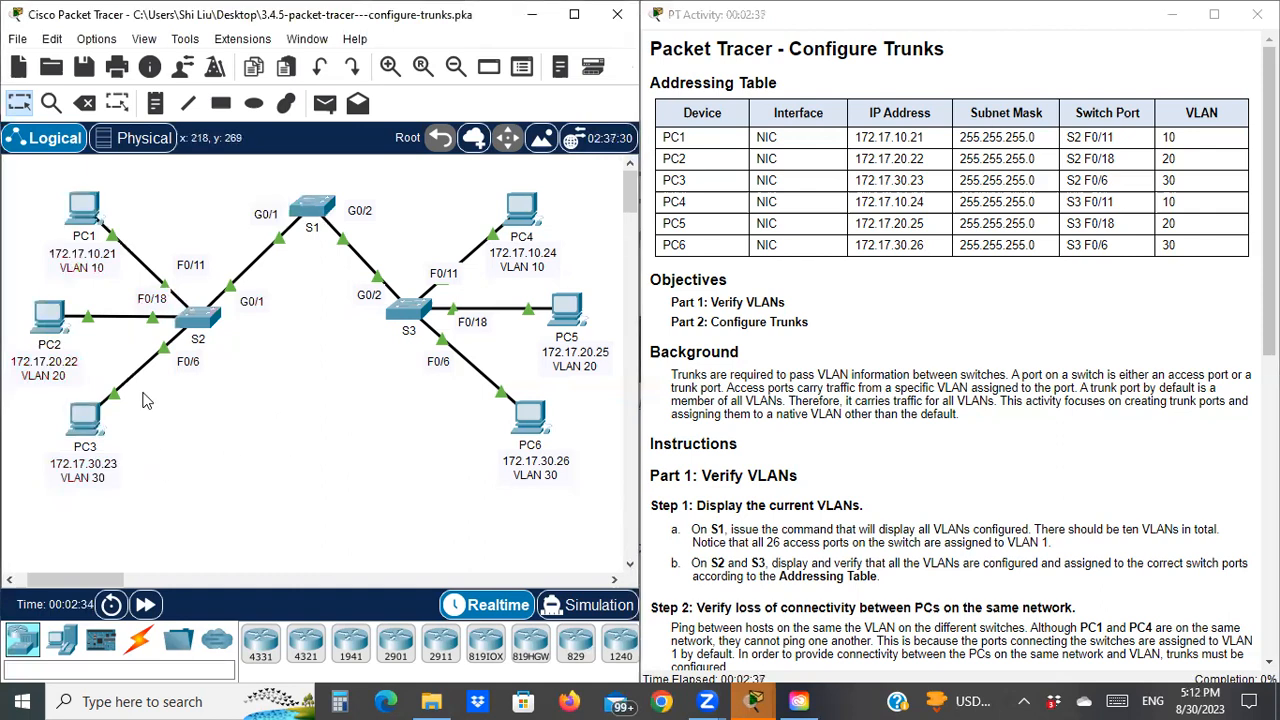
left_click_drag(34, 174, 125, 540)
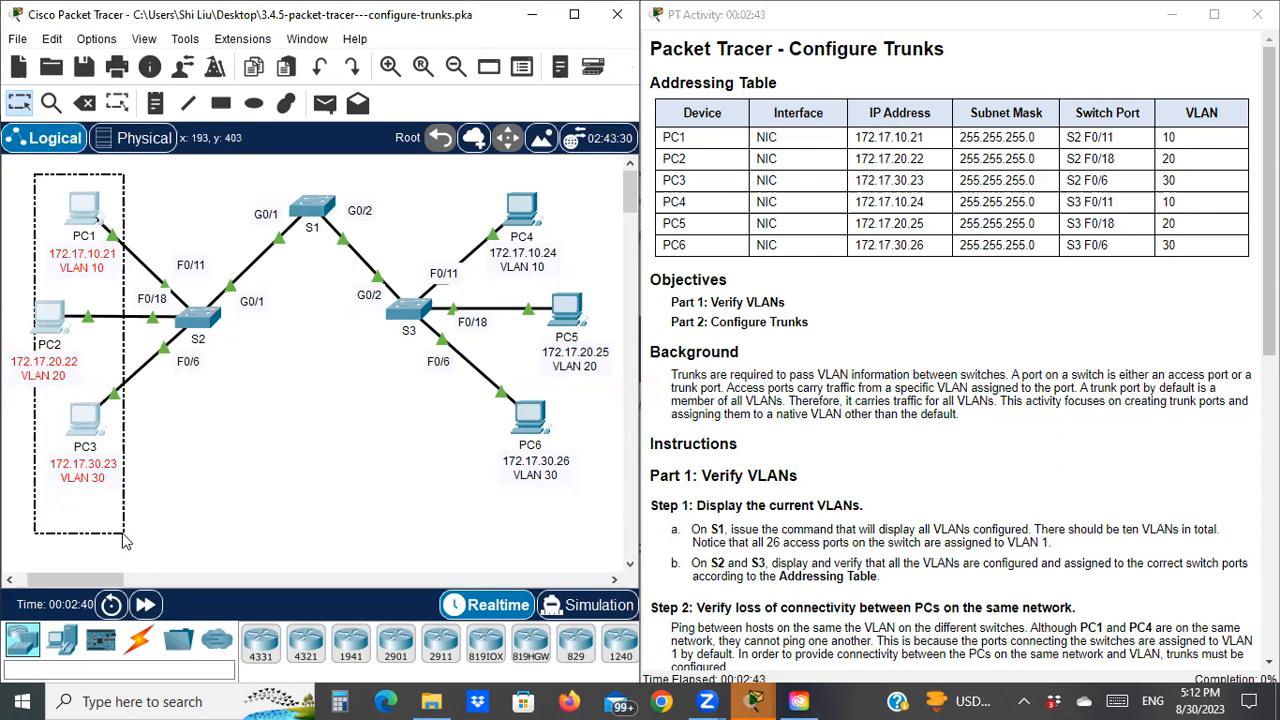
left_click_drag(125, 540, 125, 540)
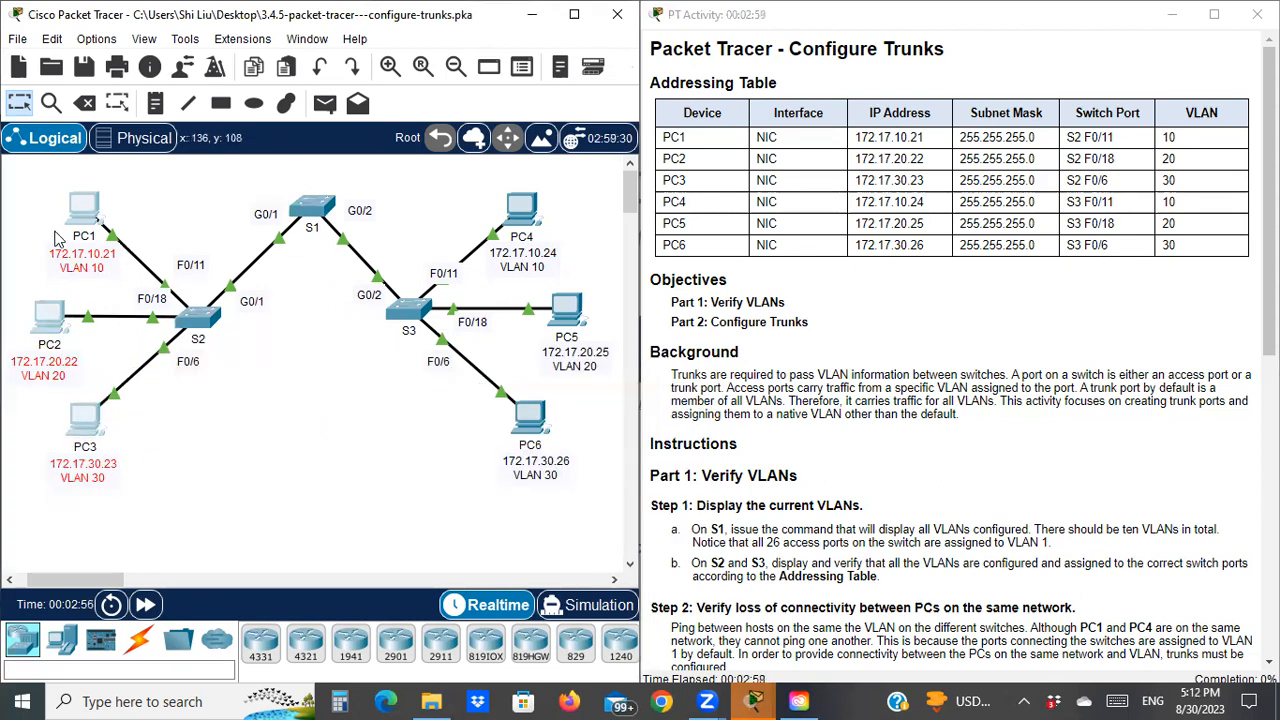
left_click_drag(38, 178, 112, 318)
scroll(158, 348, "up", 1)
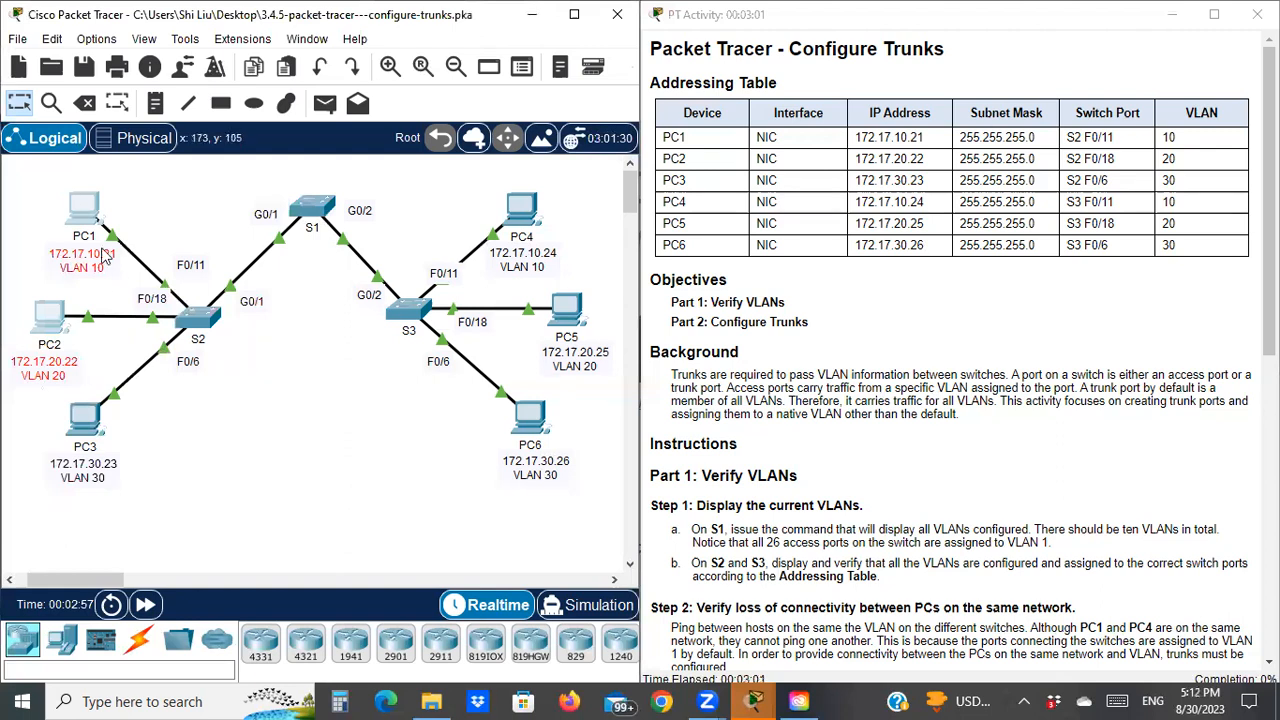
left_click_drag(27, 175, 129, 535)
left_click(214, 486)
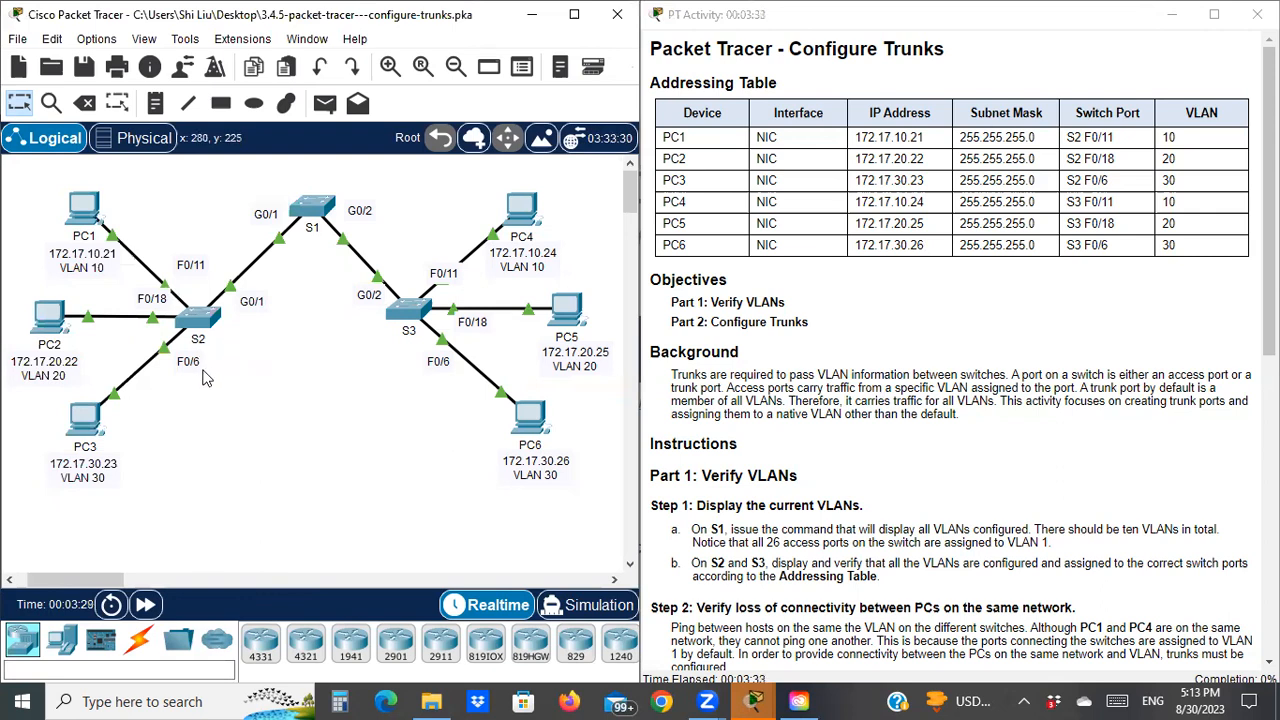
Step: Compare S2's access ports F0/11 and F0/6 with its G0/1 port toward S1
left_click_drag(185, 384, 228, 256)
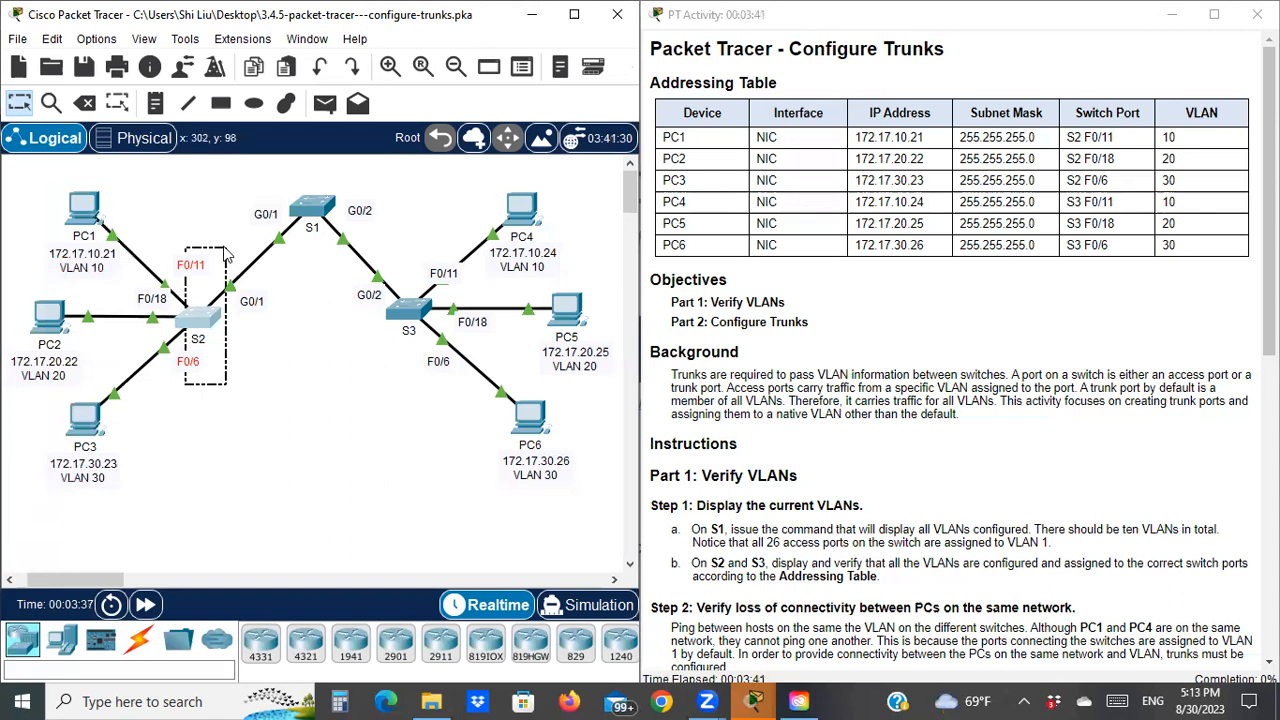
left_click(259, 353)
left_click_drag(232, 324, 283, 284)
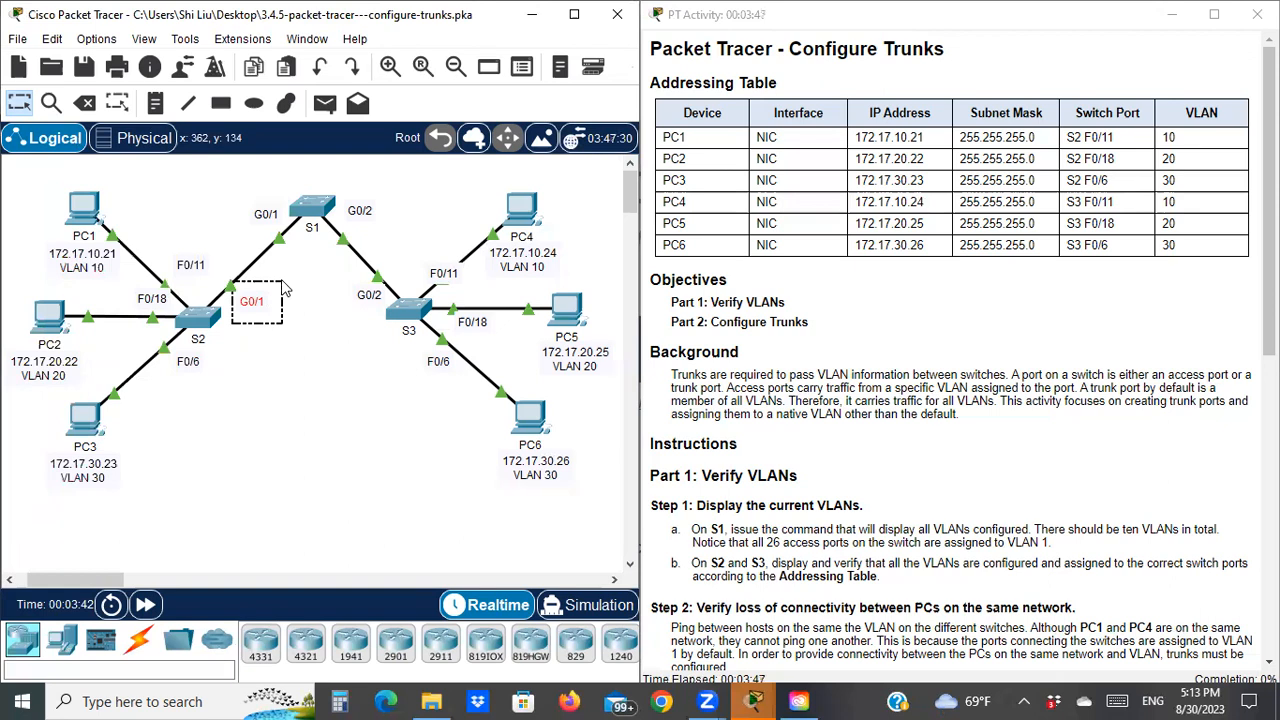
left_click(260, 377)
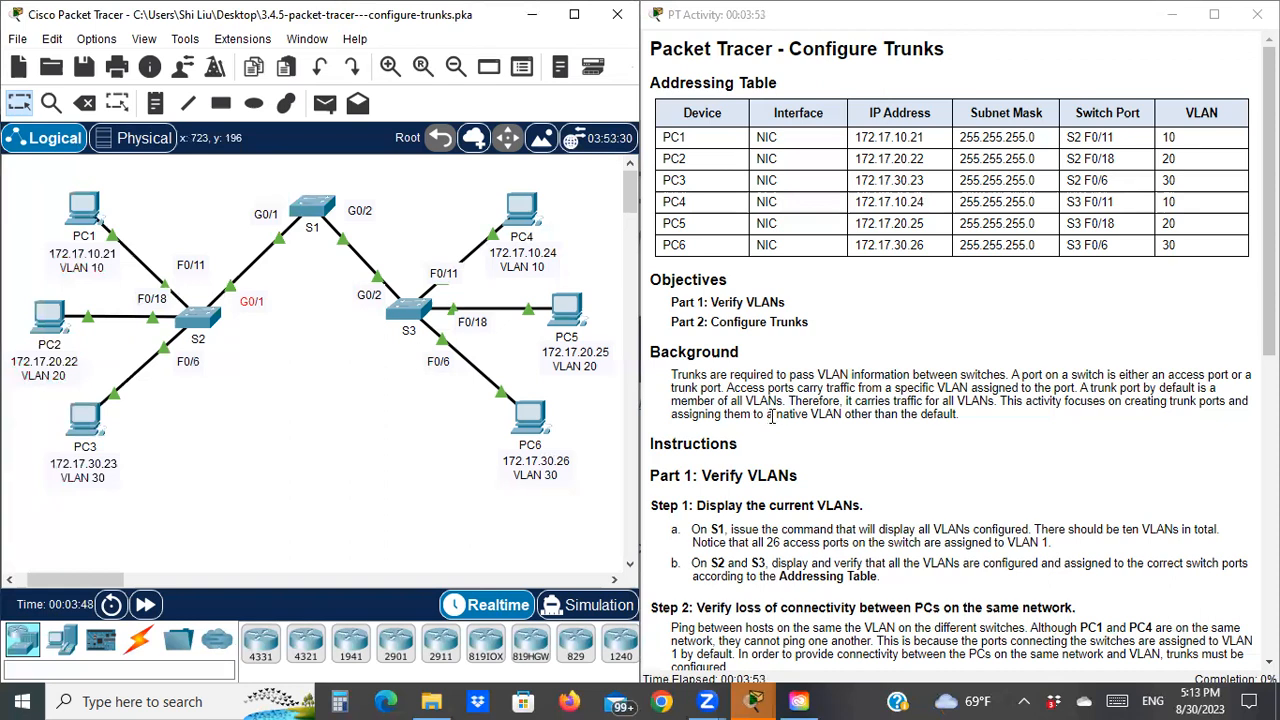
Step: Review the native VLAN note and read the Part 1 instructions for displaying the current VLANs
left_click_drag(771, 417, 843, 418)
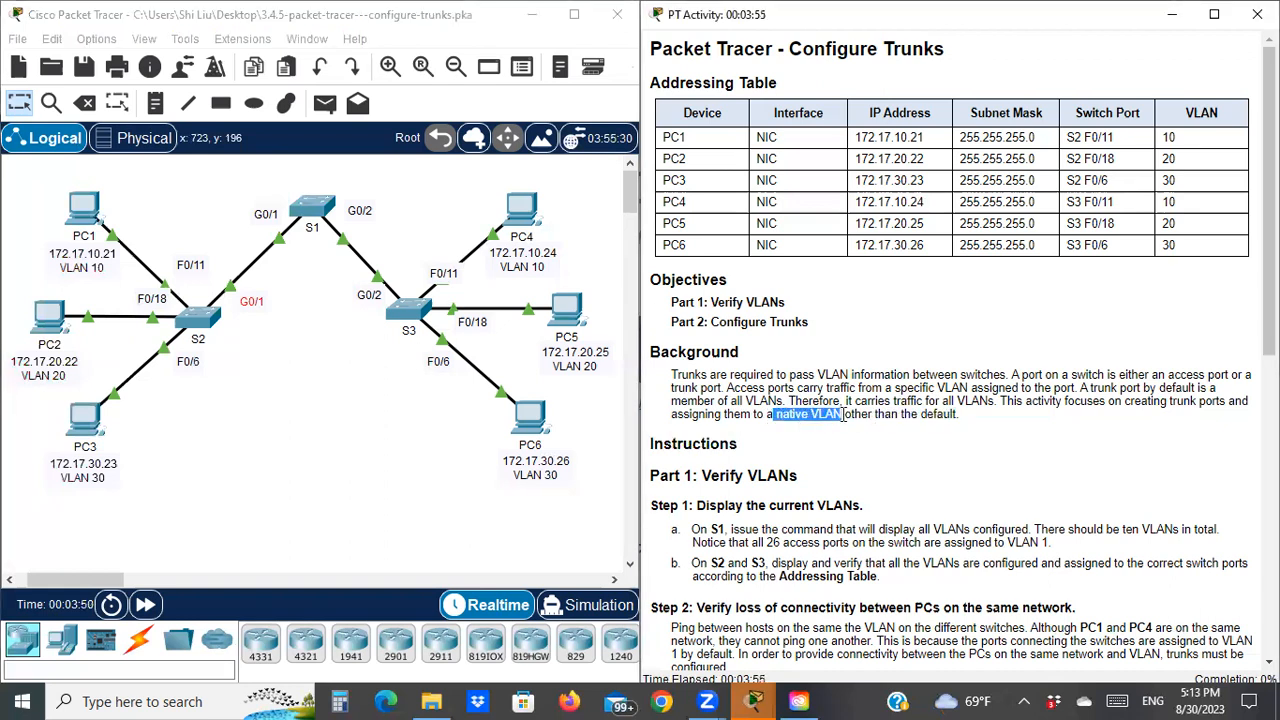
left_click(795, 455)
scroll(795, 455, "down", 1)
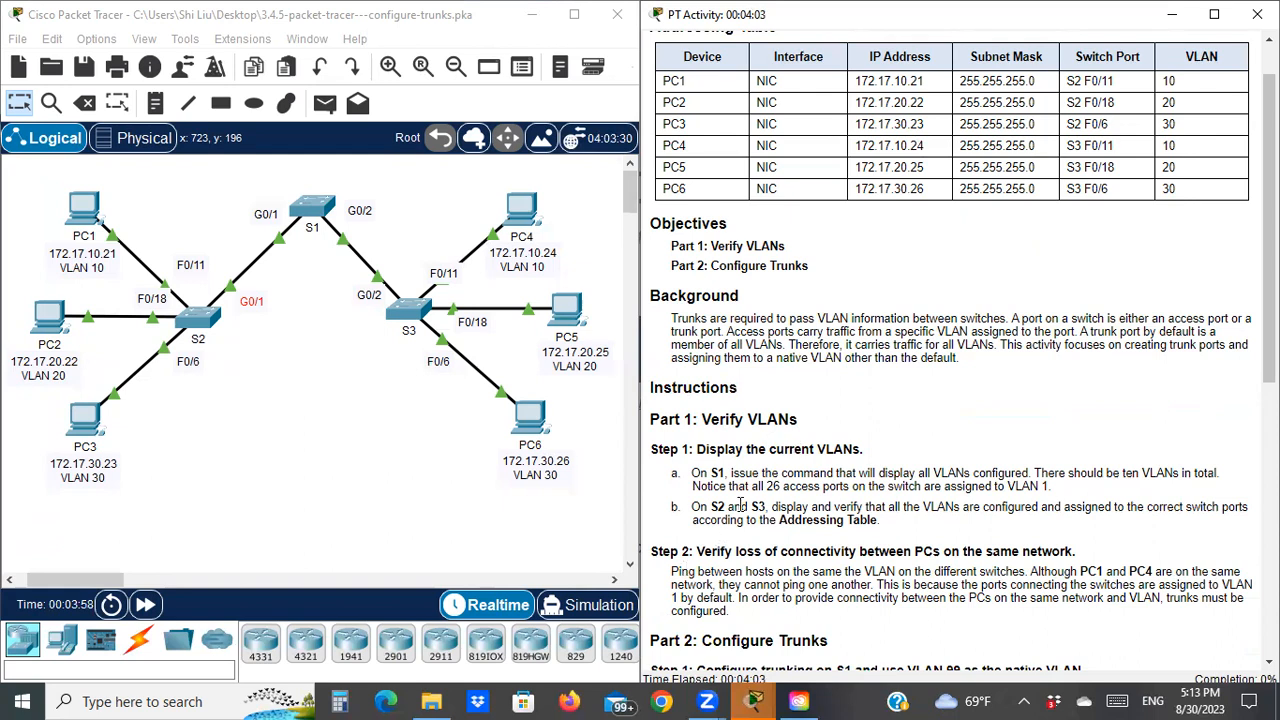
scroll(830, 452, "down", 1)
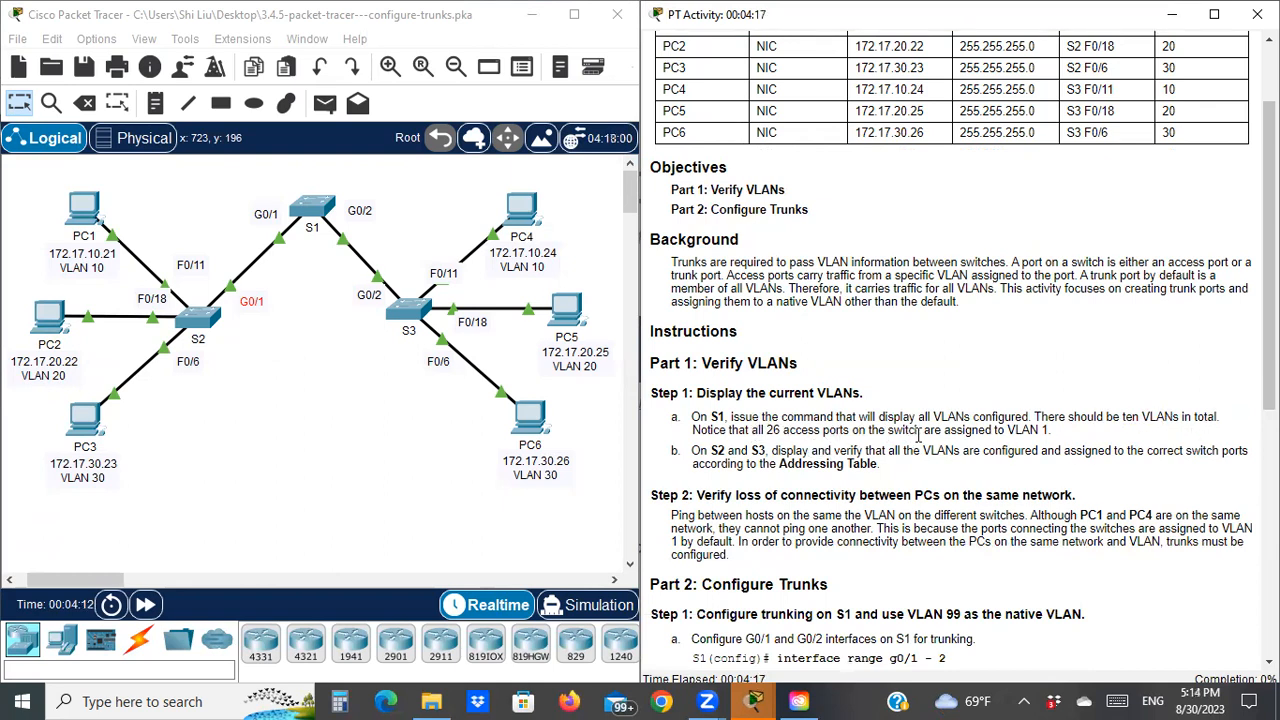
Step: Open switch S1's command line, enter privileged EXEC mode with en, and display its VLANs with sh vlan brie
left_click(313, 374)
left_click(313, 206)
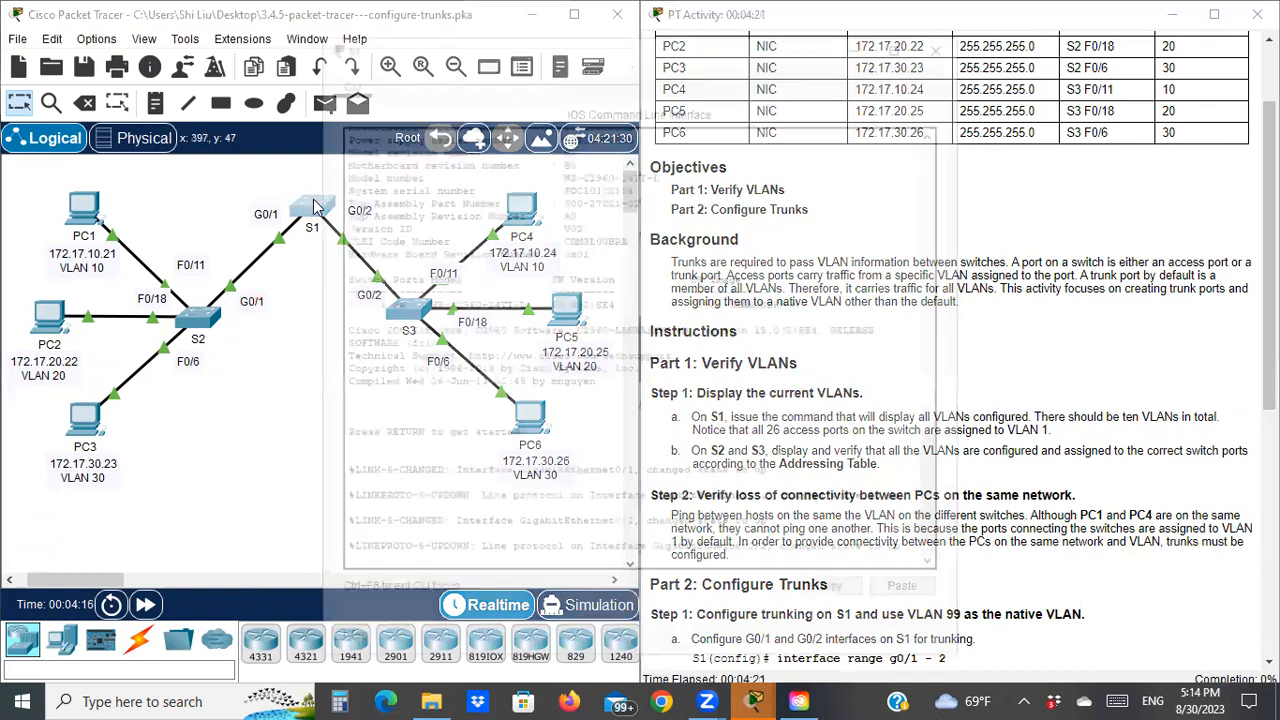
left_click_drag(619, 46, 259, 31)
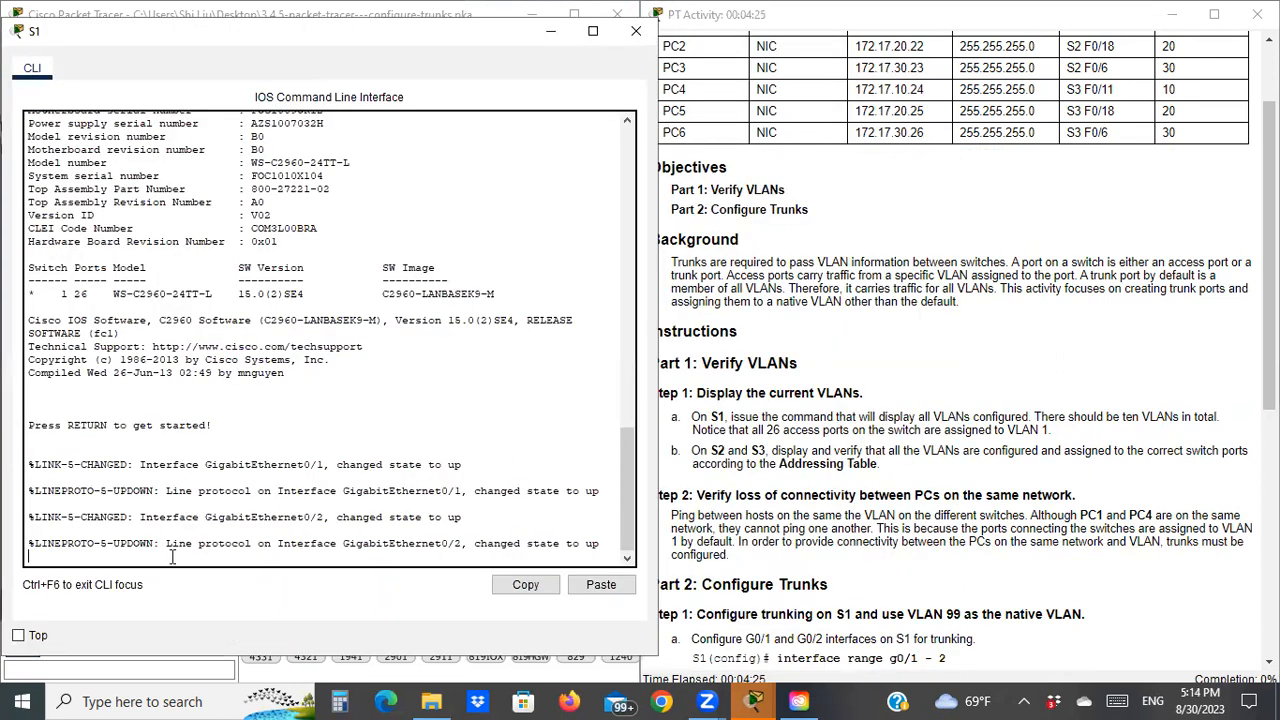
key("Return")
type("en")
key("Return")
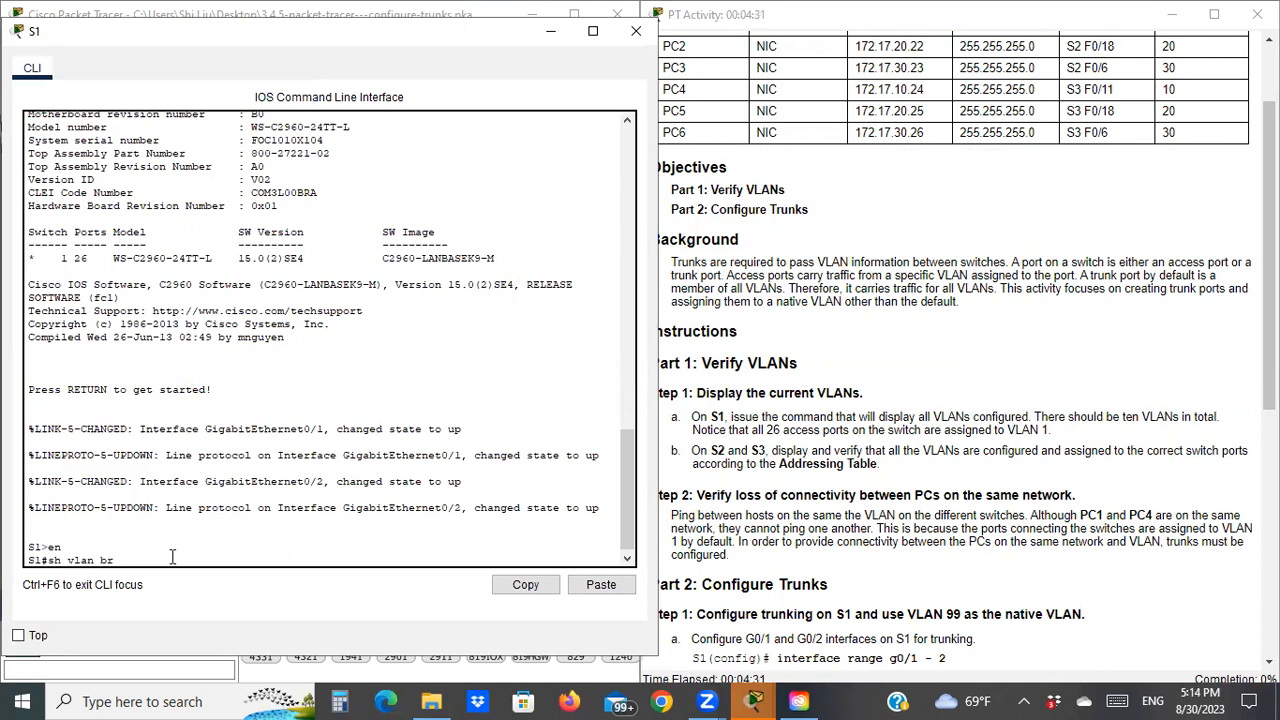
type("sh vlan brie")
key("Return")
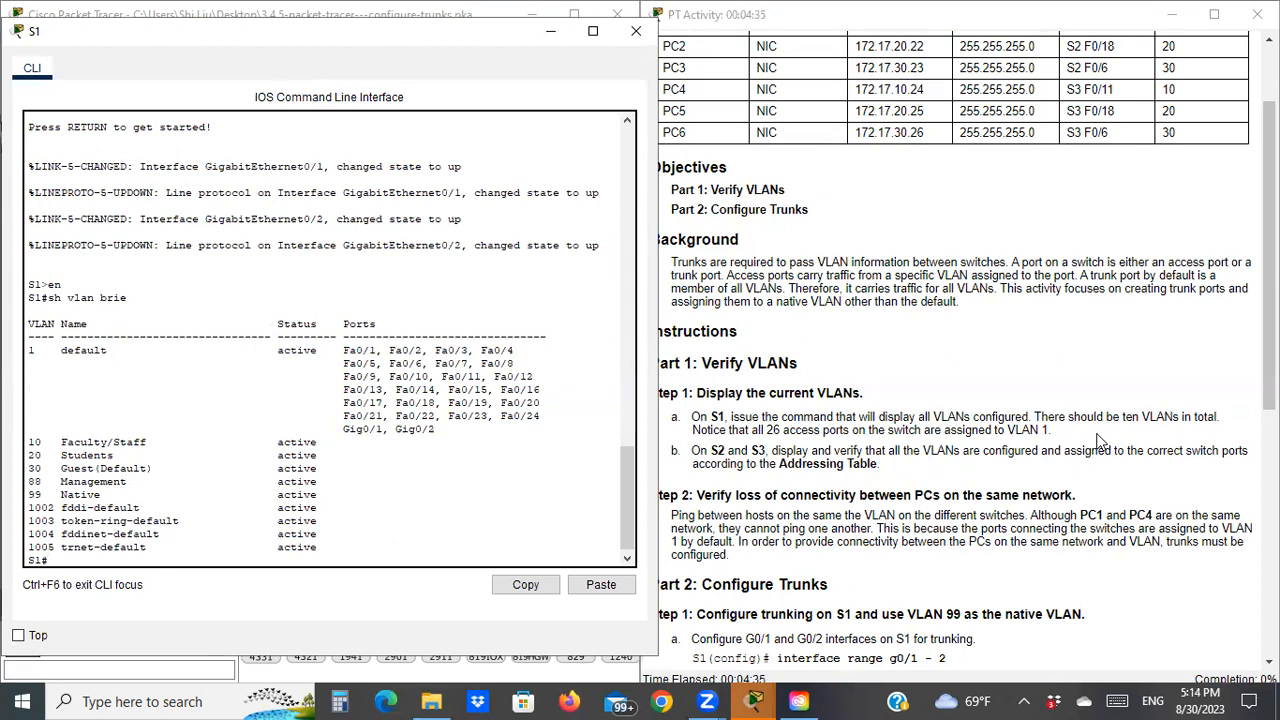
Step: Check S1's VLAN list and the FastEthernet and Gigabit ports assigned to VLAN 1, and close the S1 window
left_click_drag(55, 350, 160, 535)
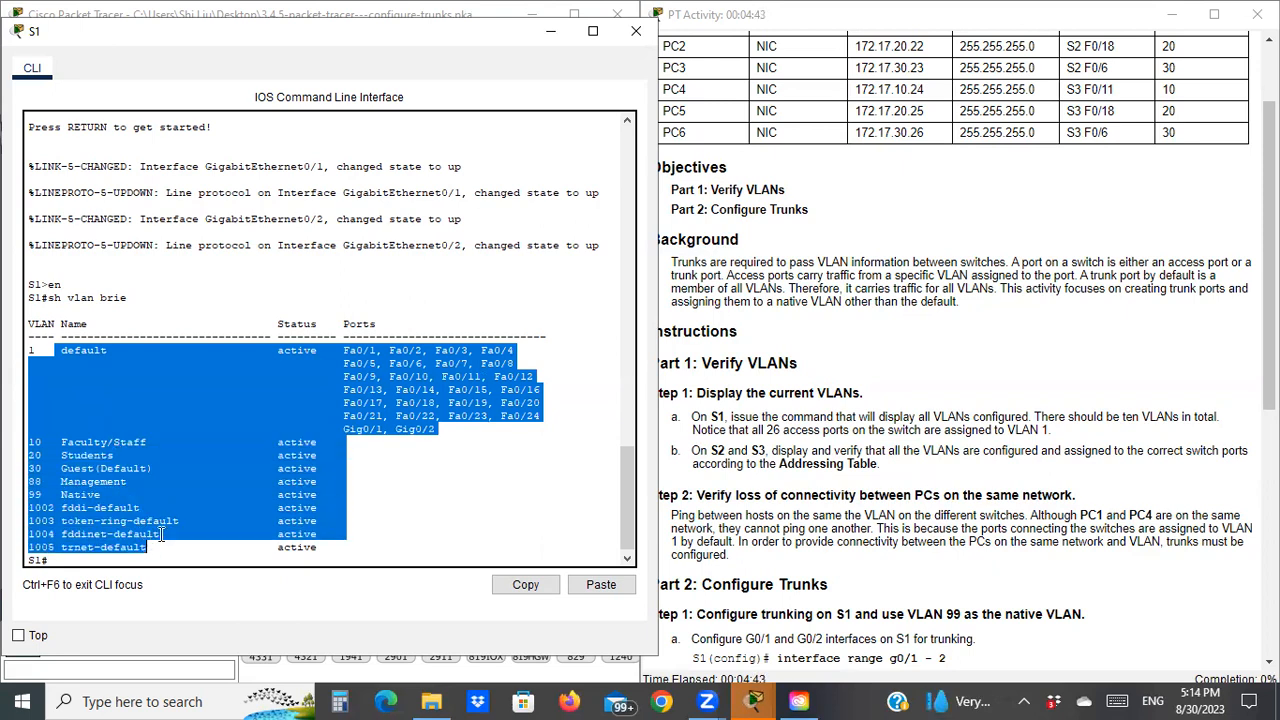
left_click(163, 535)
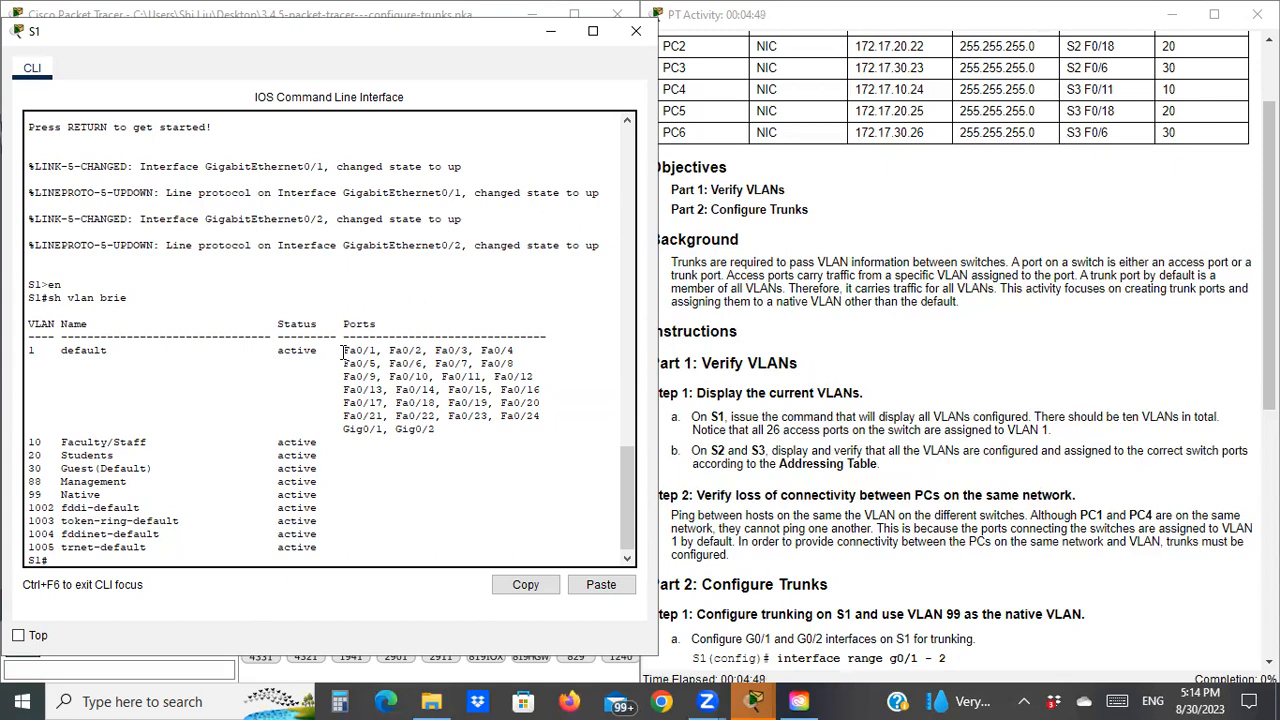
left_click_drag(343, 350, 551, 414)
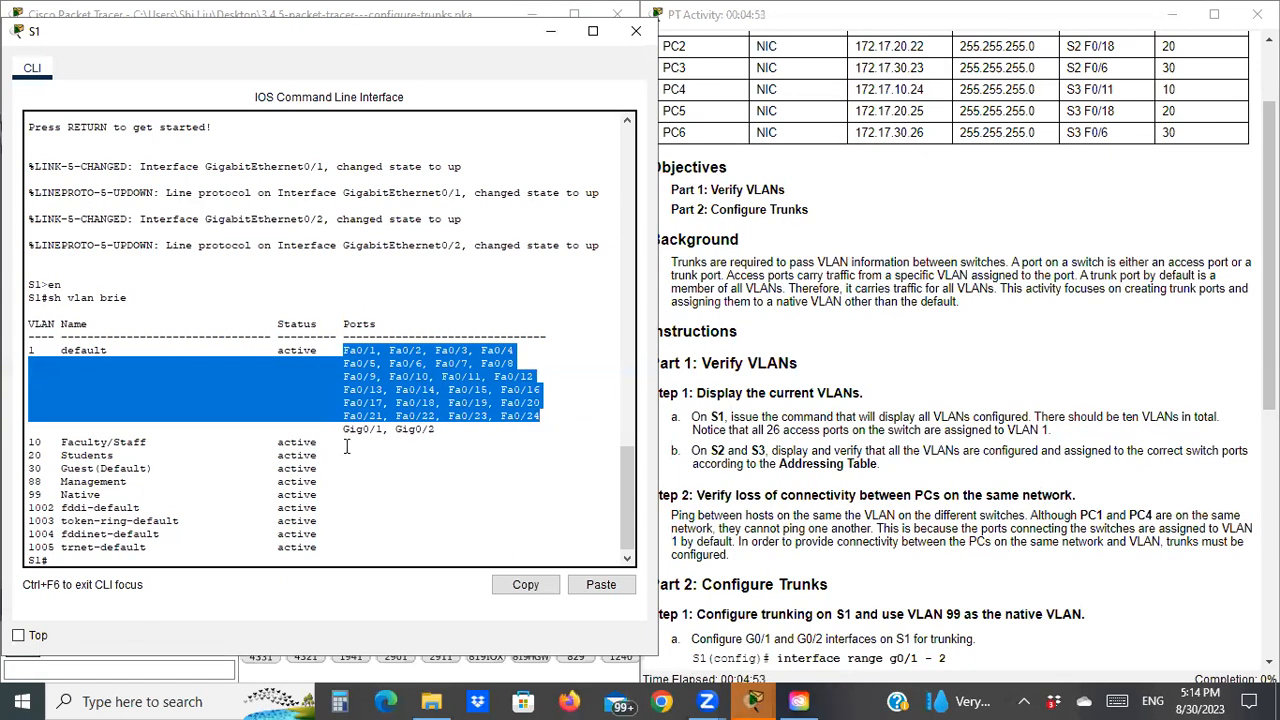
left_click_drag(342, 429, 440, 428)
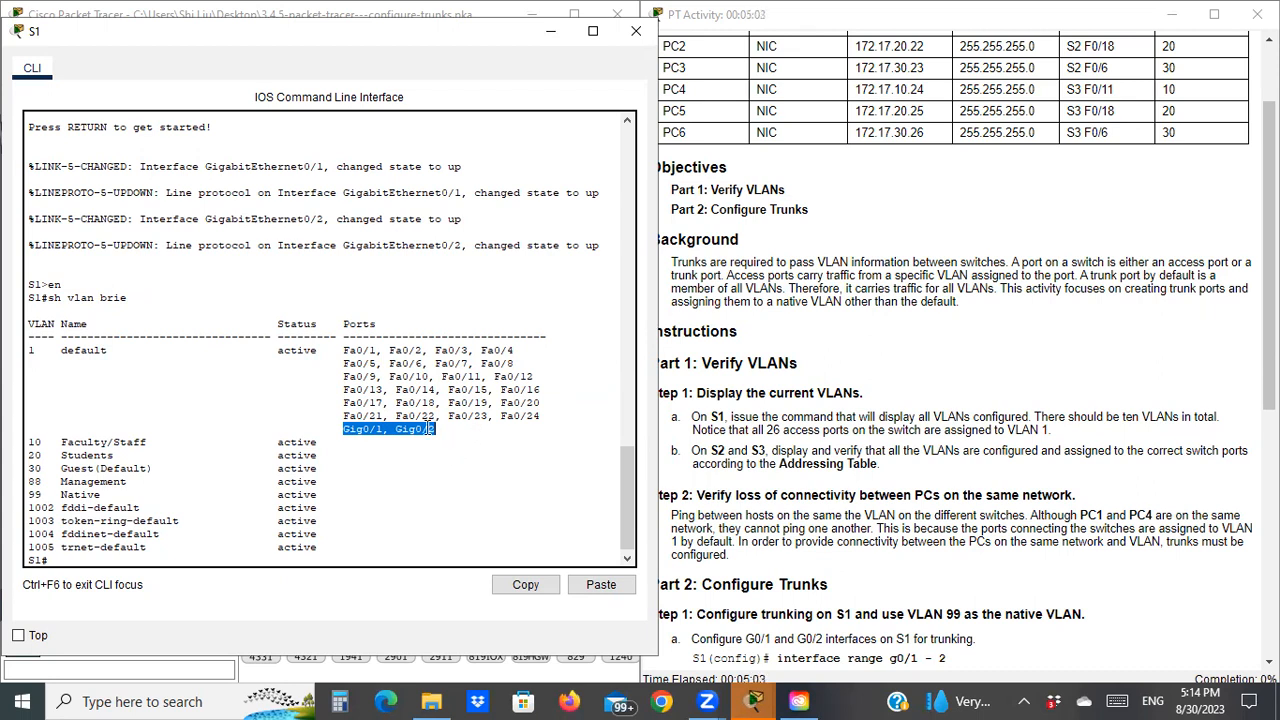
left_click_drag(344, 350, 369, 409)
left_click(170, 369)
left_click_drag(37, 350, 27, 349)
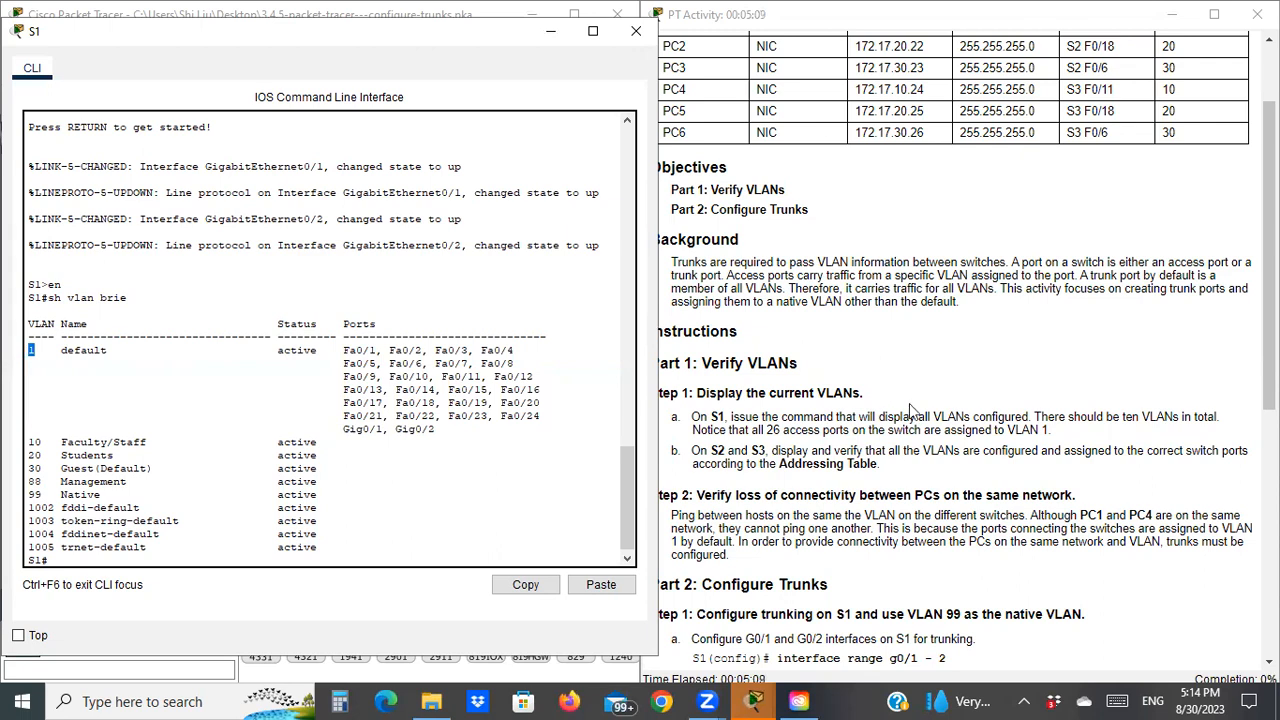
left_click(637, 32)
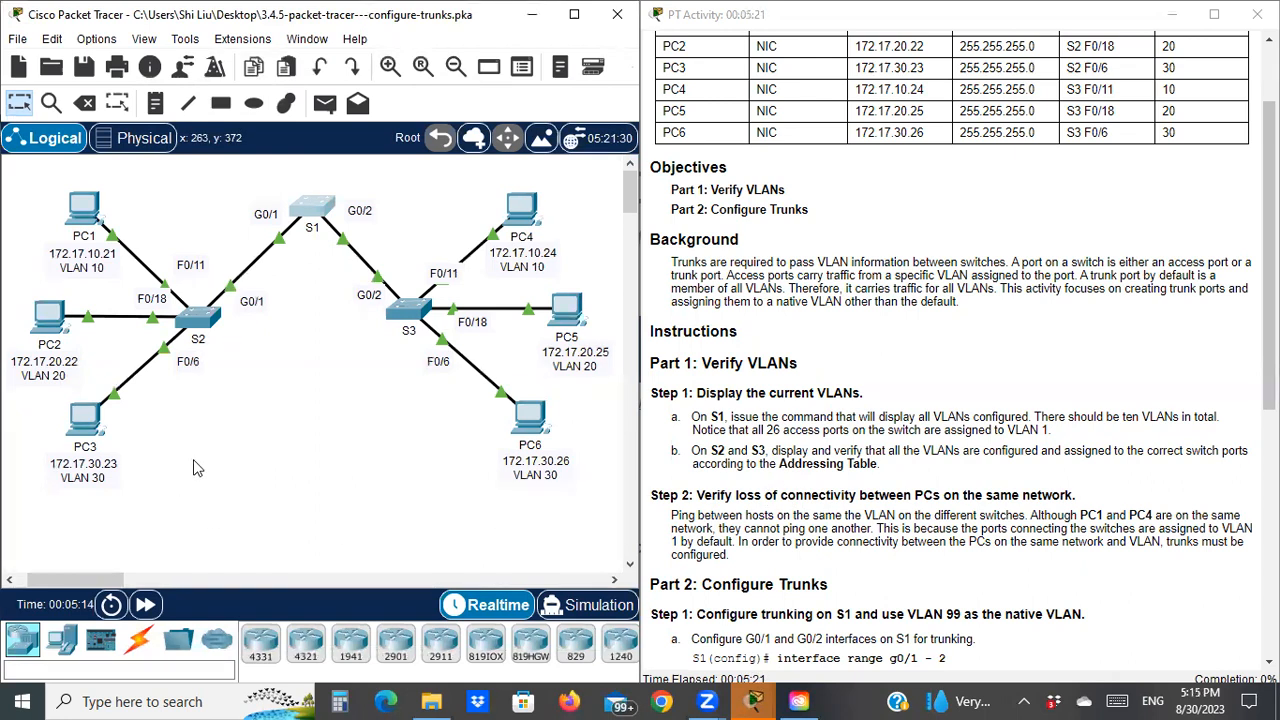
Step: Open switch S2's command line, enter privileged EXEC mode with en, and display its VLANs with sh vlan brie
left_click(200, 318)
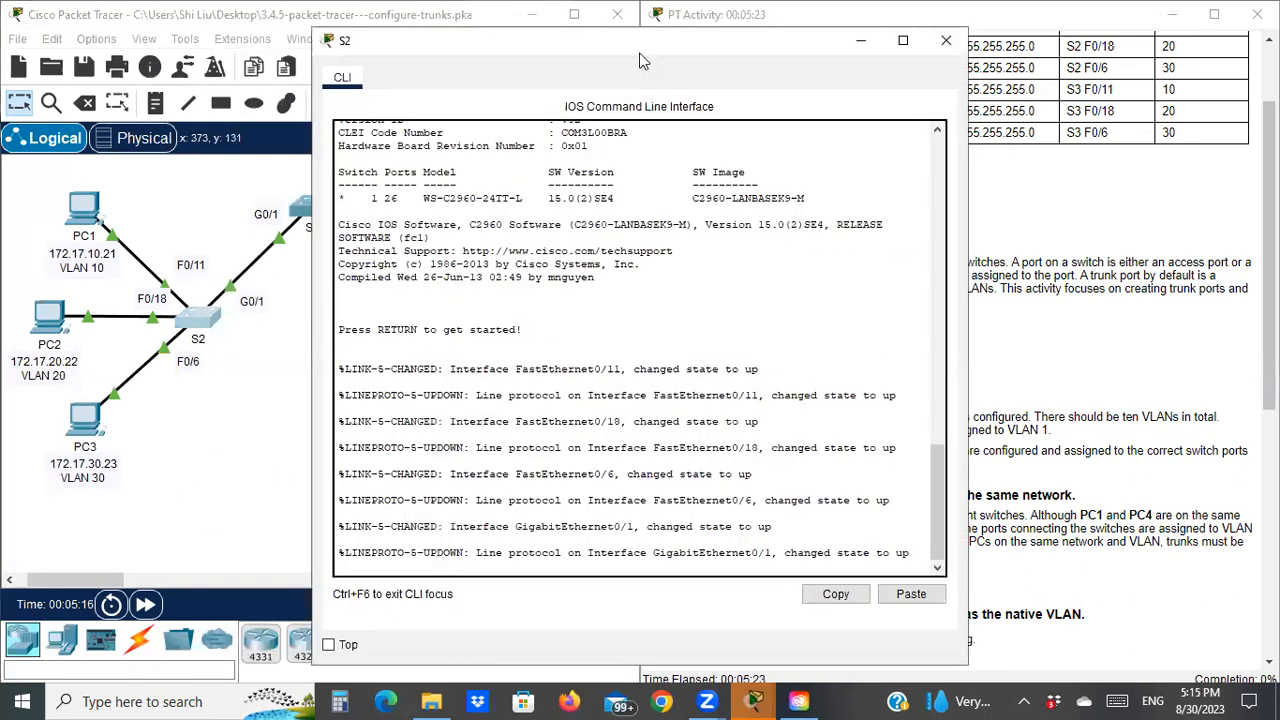
left_click_drag(701, 39, 898, 17)
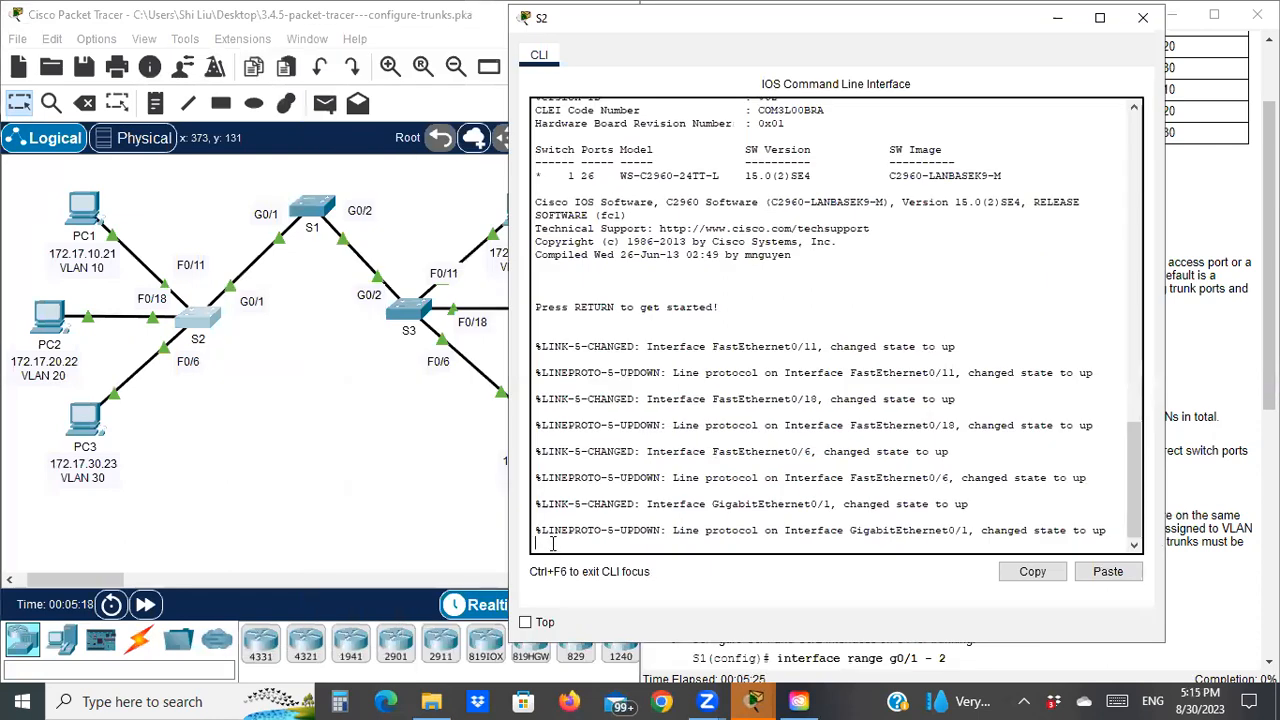
key("Return")
type("en")
key("Return")
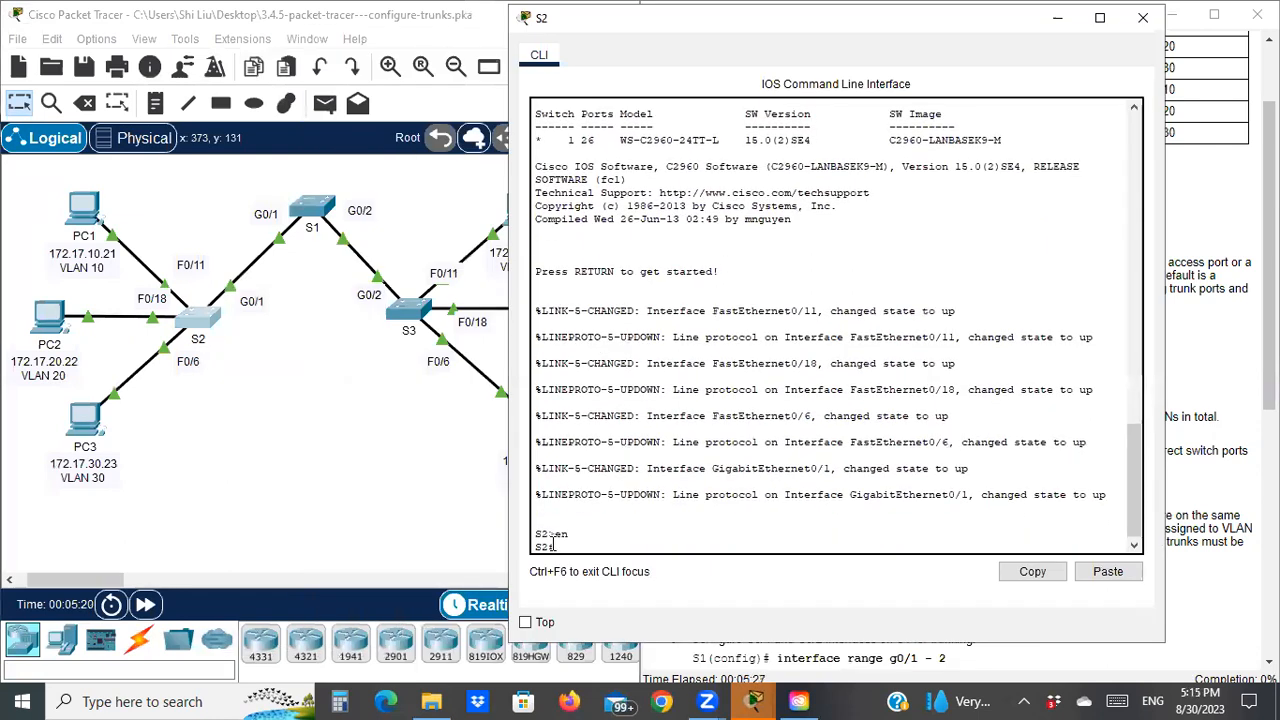
type("sh vlan ")
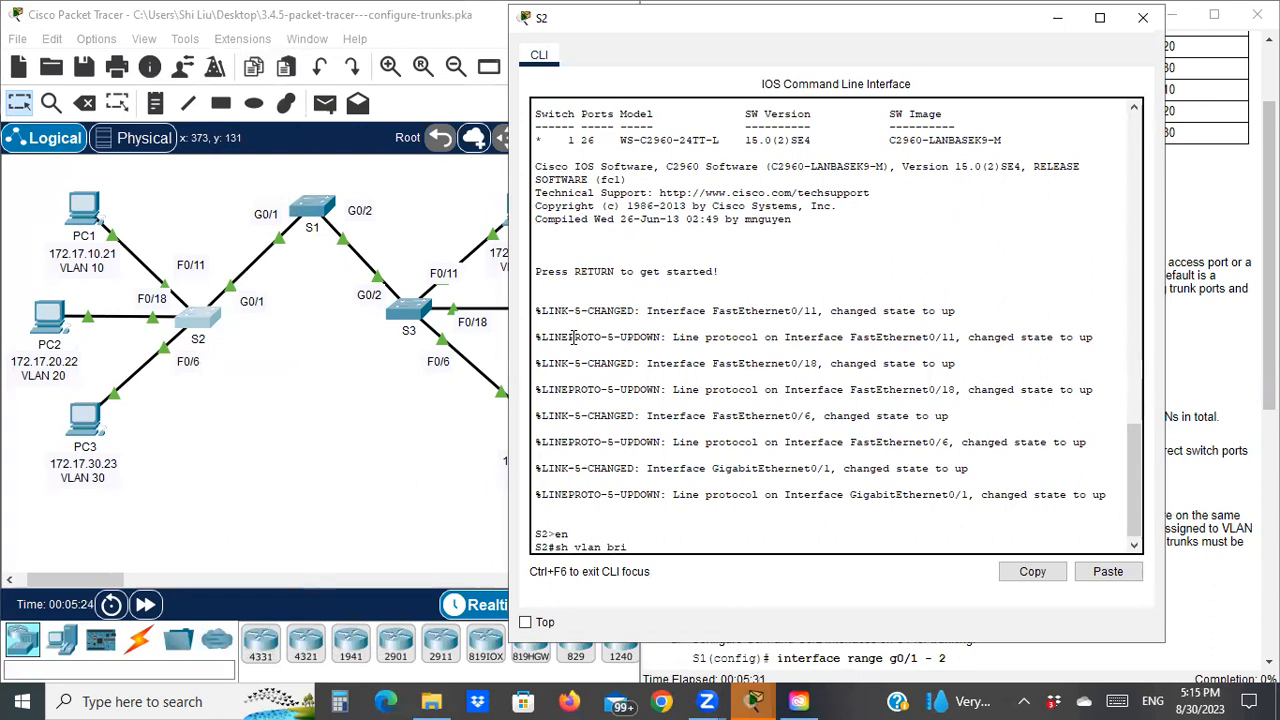
type("brie")
key("Return")
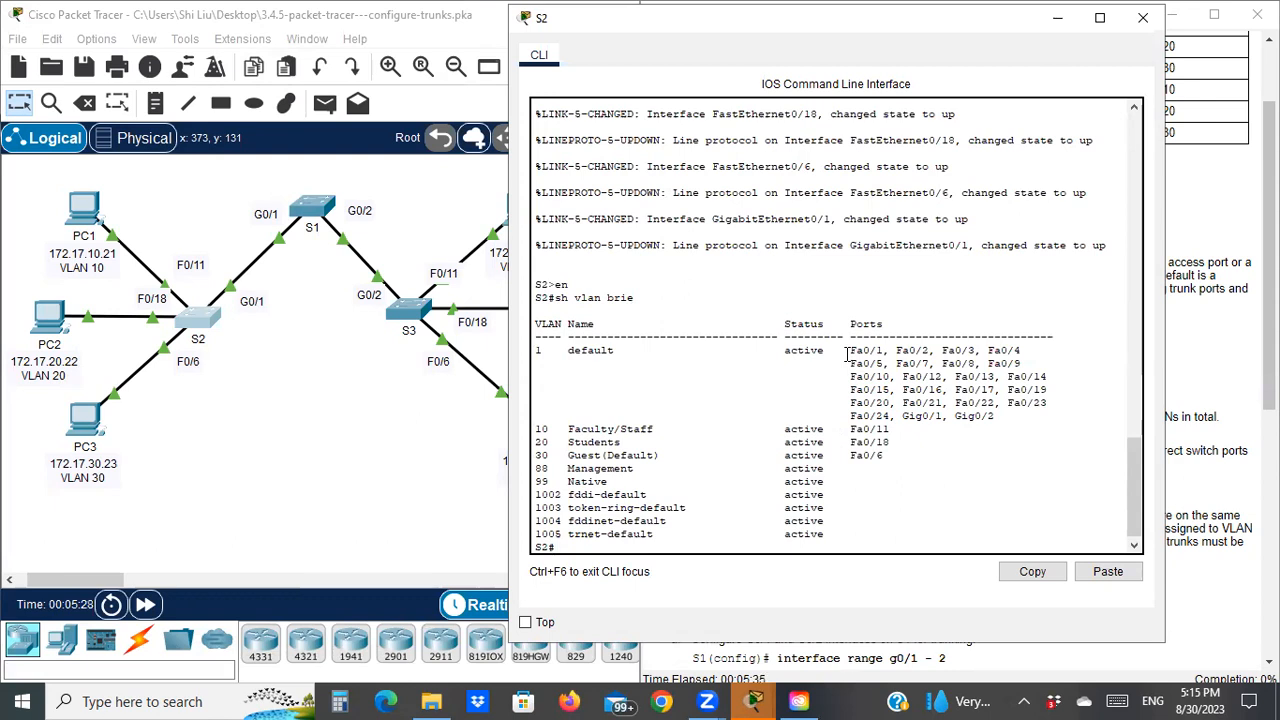
Step: Compare S2's port assignments for VLANs 10, 20 and 30 with the topology labels, and close the S2 window
left_click_drag(848, 354, 884, 455)
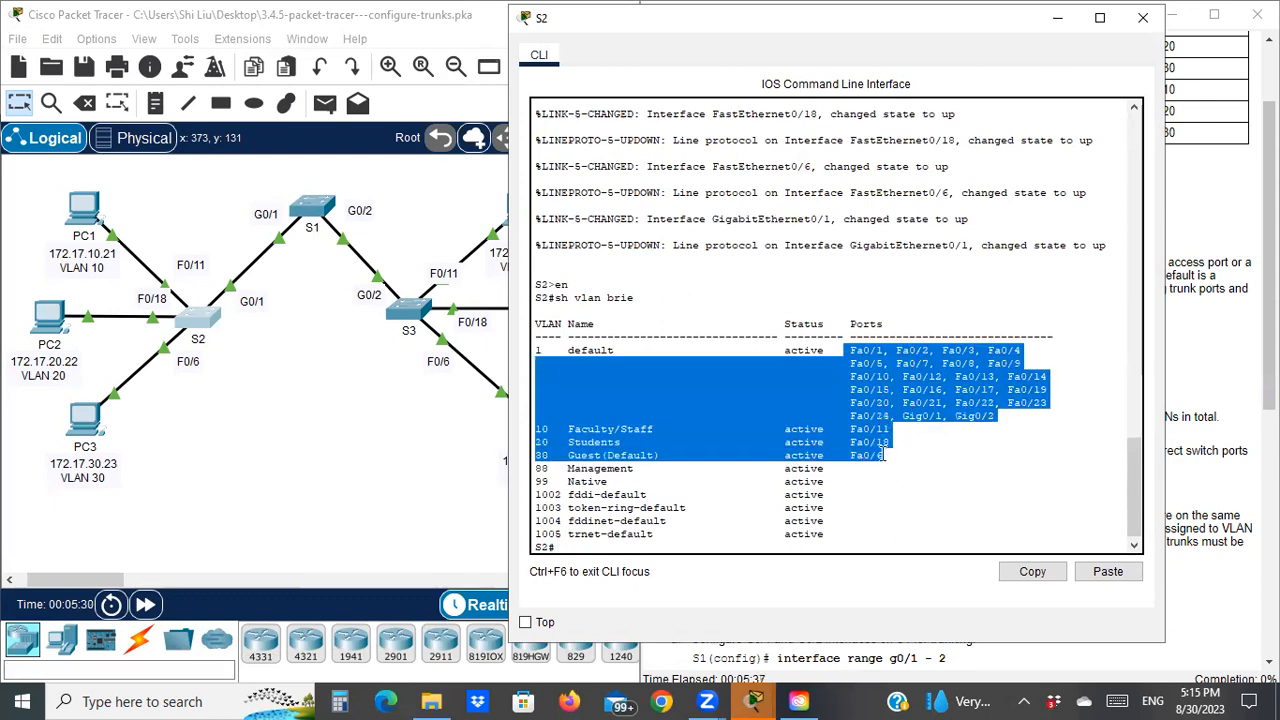
left_click(927, 447)
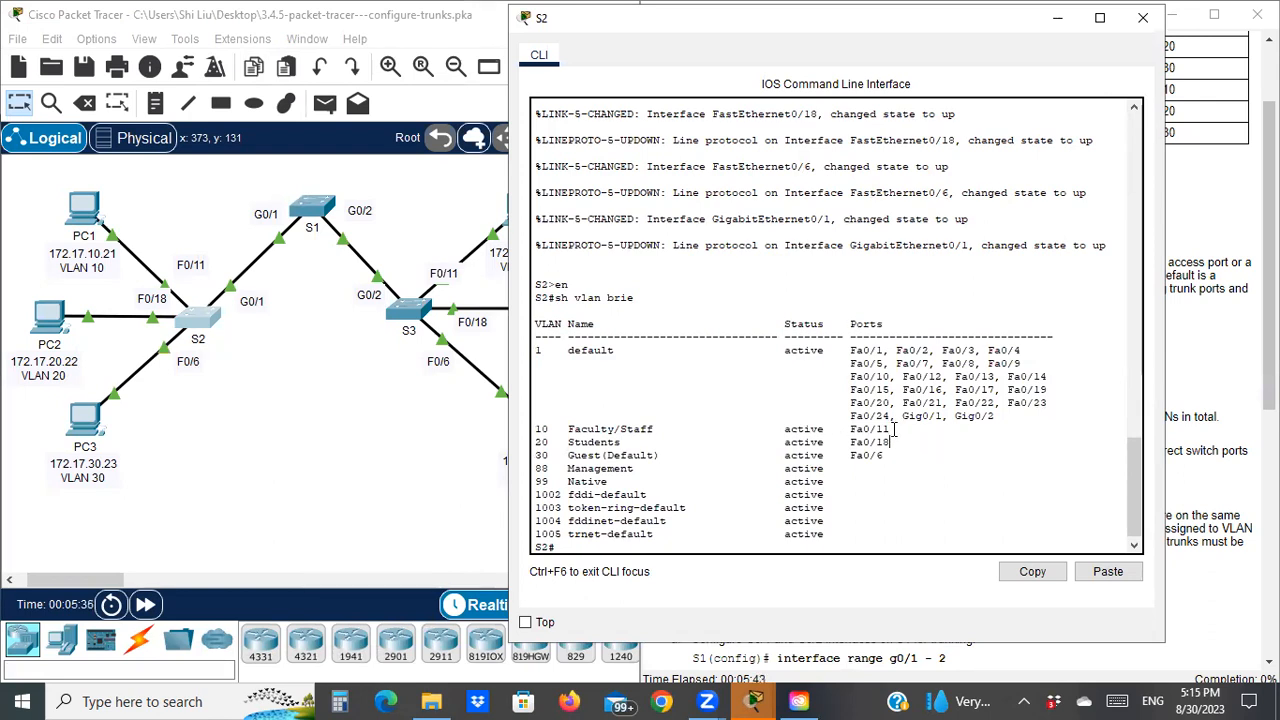
left_click_drag(893, 428, 540, 427)
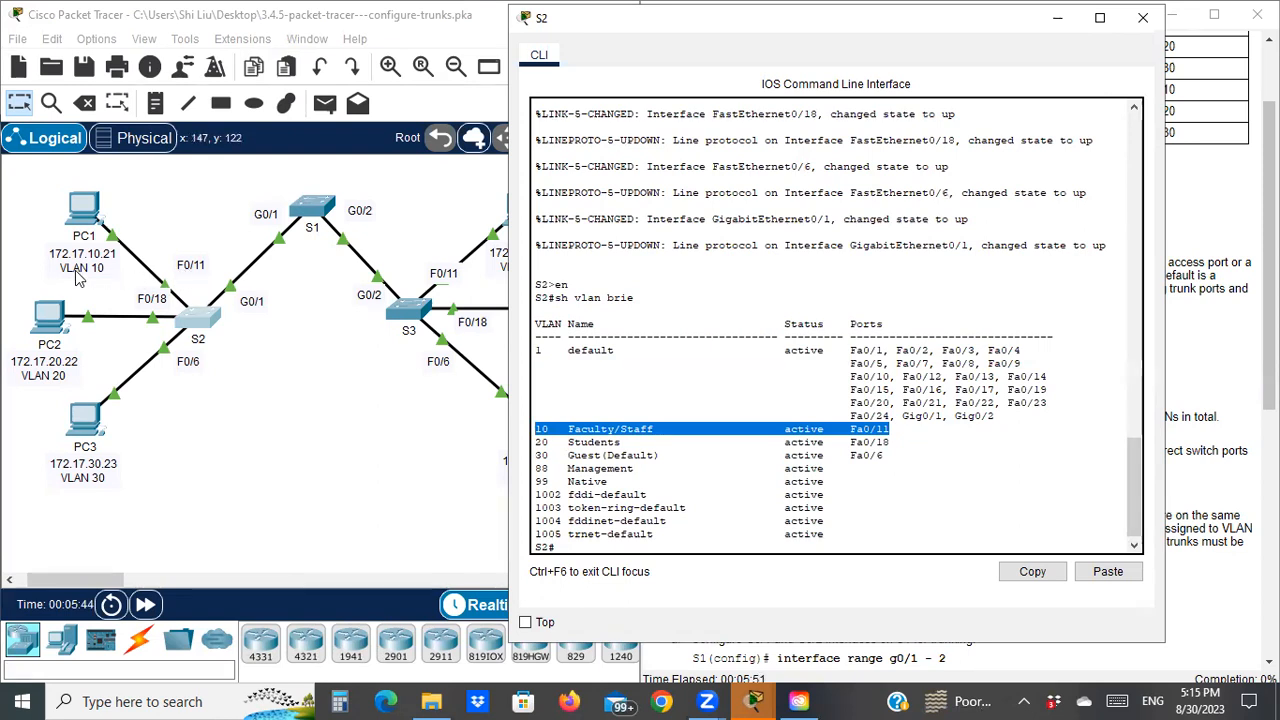
left_click_drag(892, 442, 538, 442)
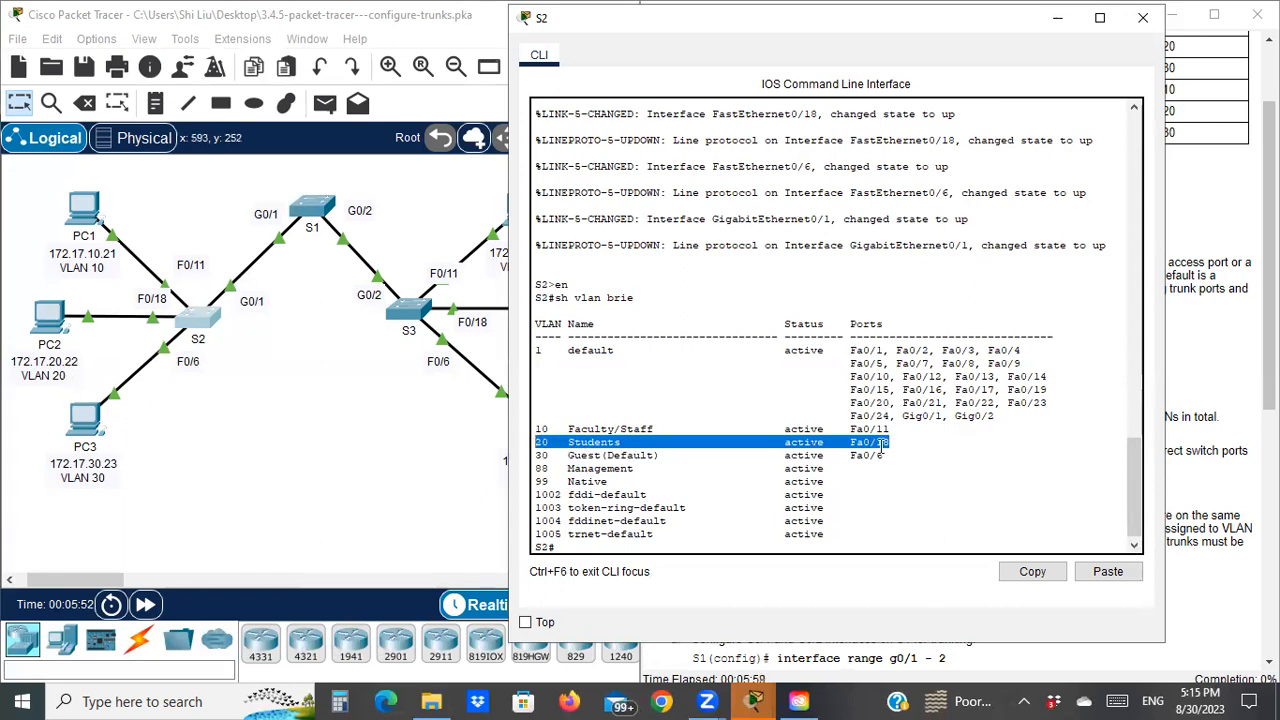
left_click_drag(883, 457, 532, 452)
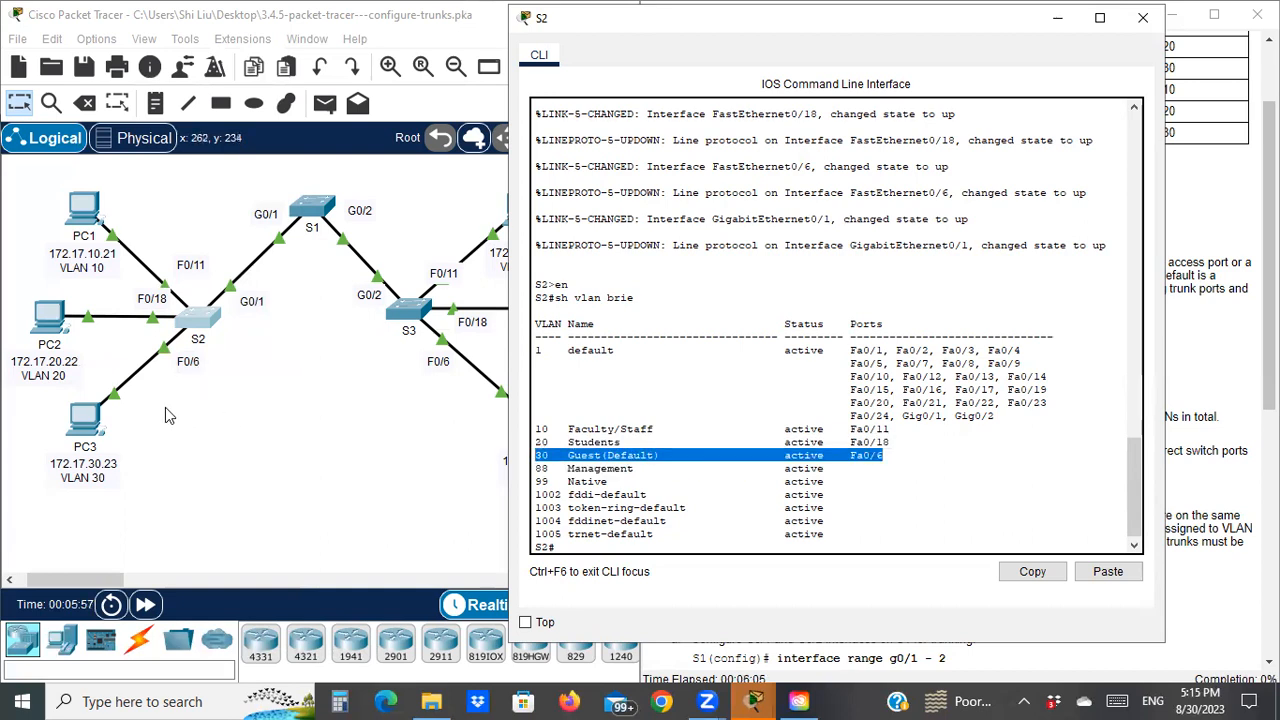
left_click(1143, 17)
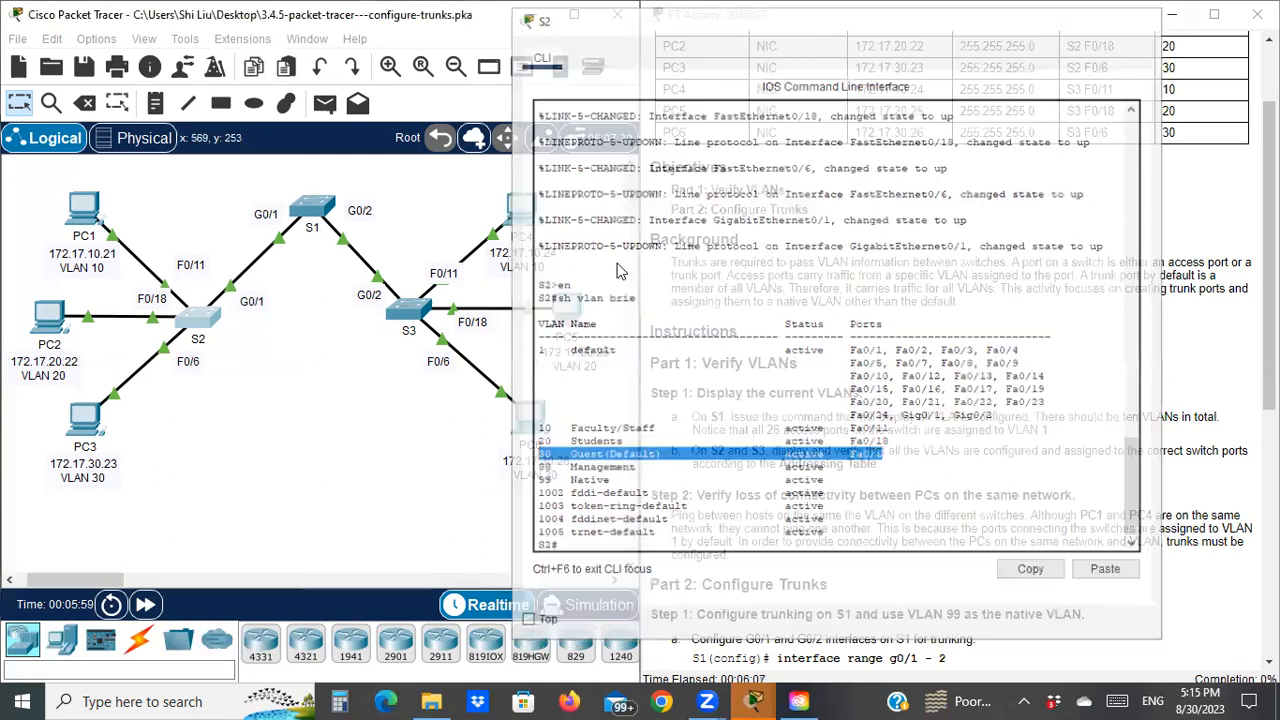
Step: Open switch S3's command line, enter privileged EXEC mode with en, and list its VLANs with sh vlan brie
left_click(404, 312)
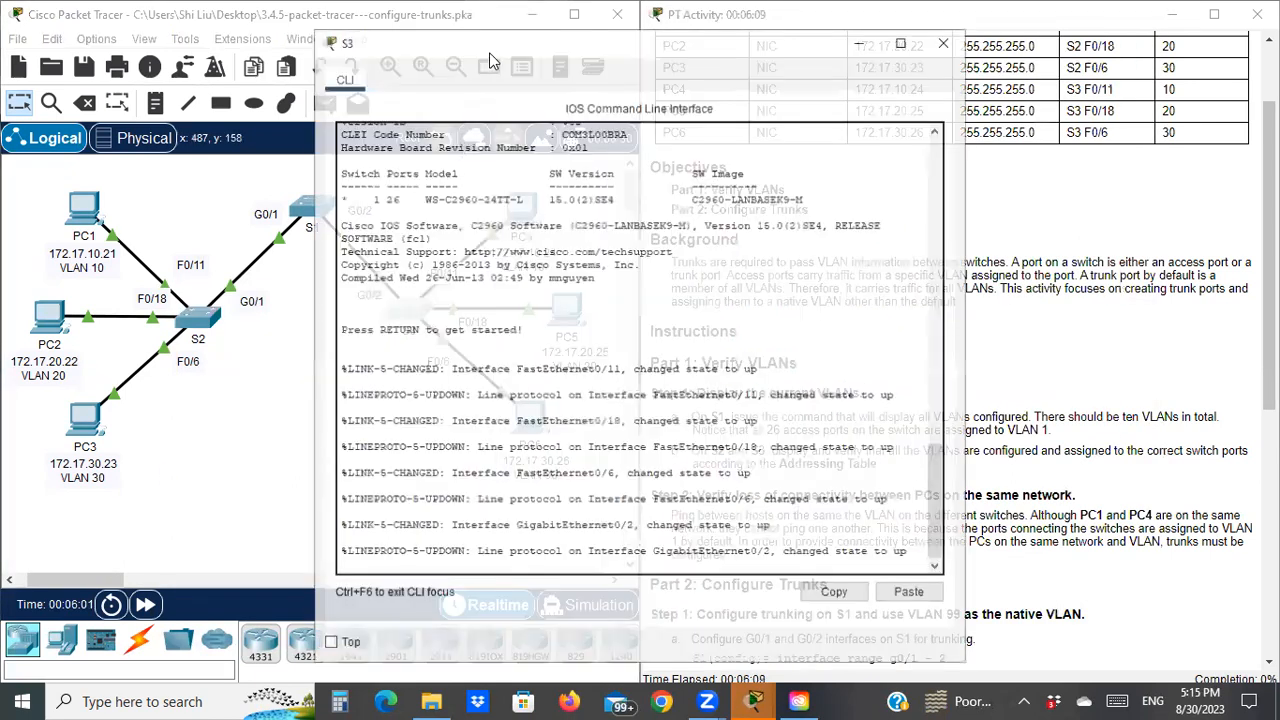
key("Return")
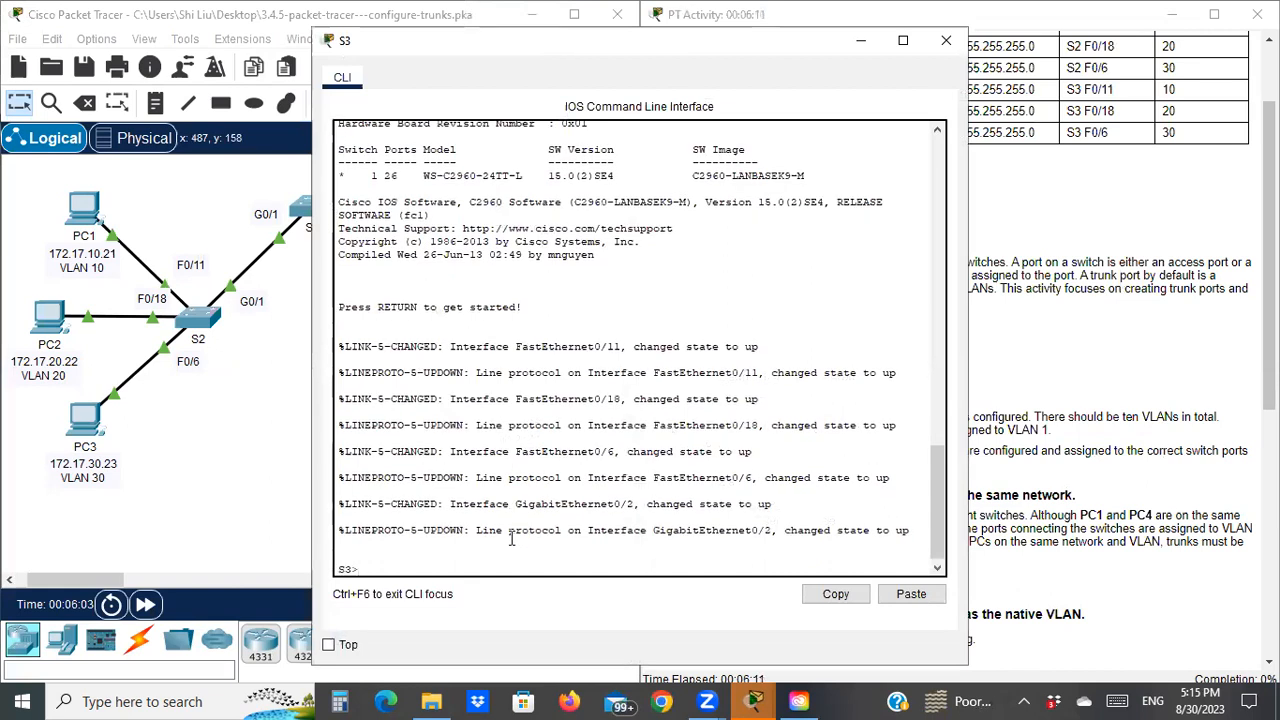
type("en")
key("Return")
type("sh vlan ")
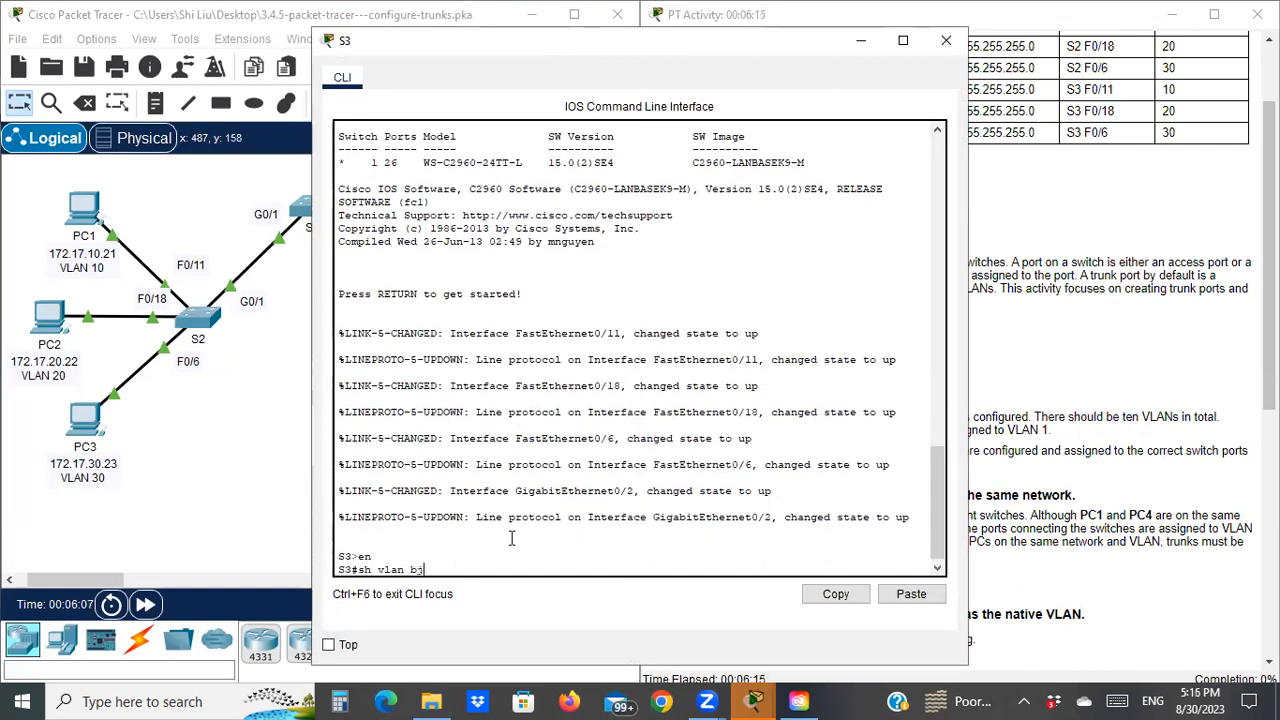
type("brie")
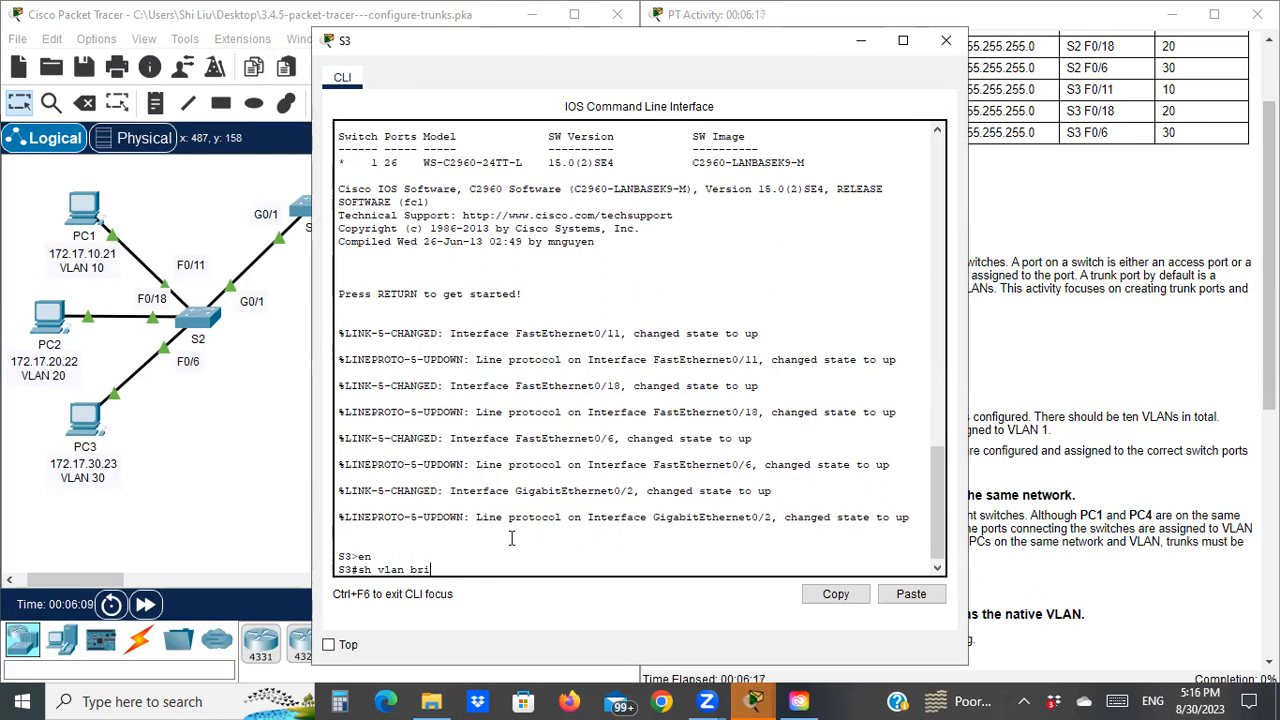
key("Return")
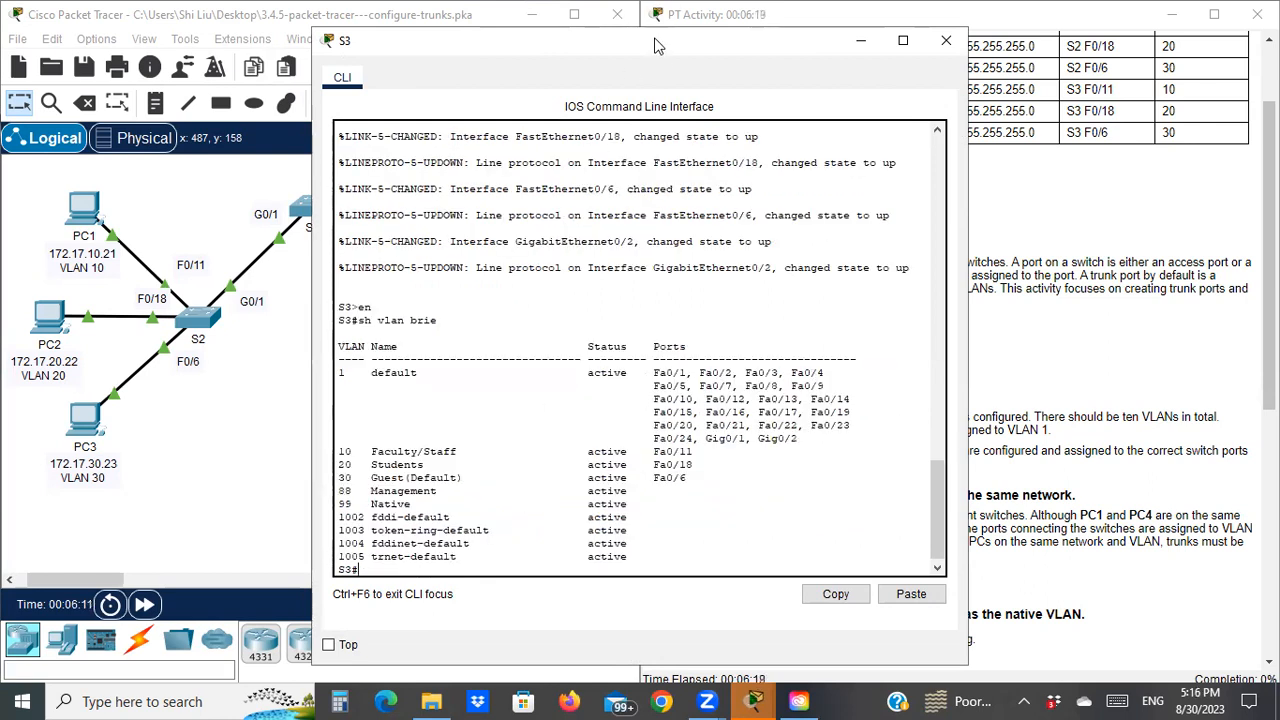
Step: Check S3's port assignments for VLANs 10, 20 and 30 against PC4, PC5 and PC6, and close the S3 window
left_click_drag(668, 57, 973, 97)
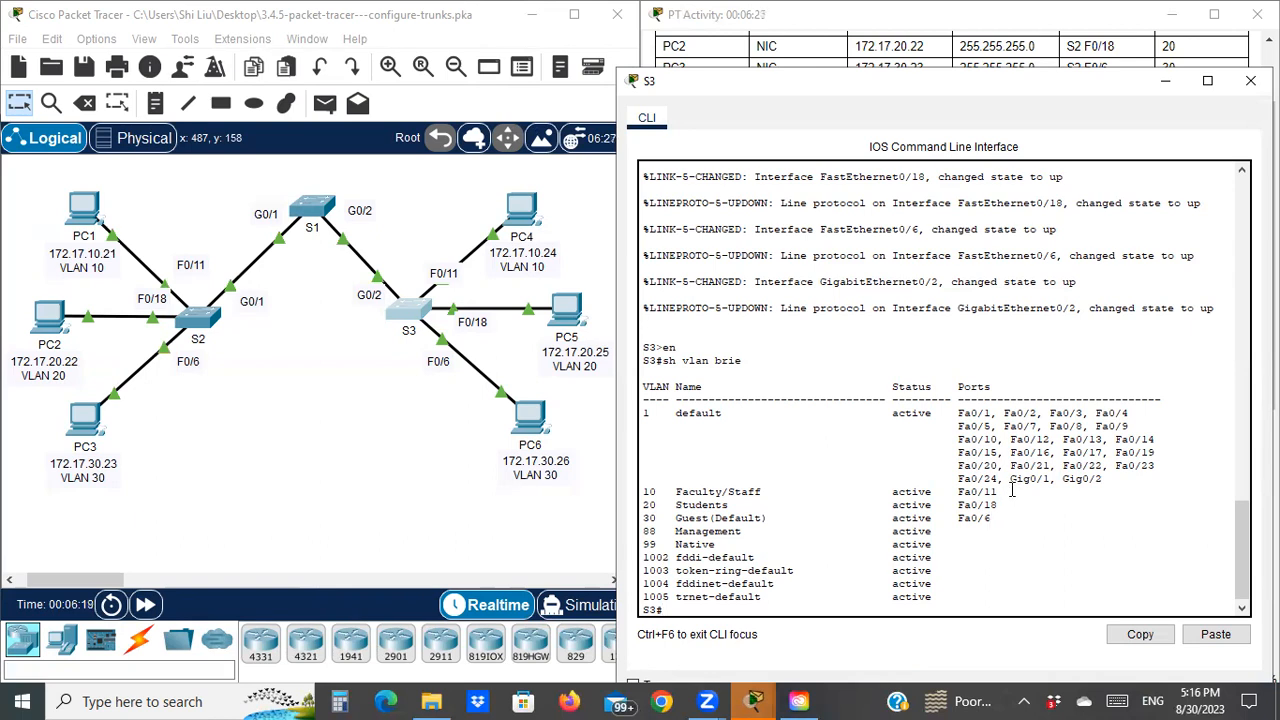
left_click_drag(998, 490, 643, 492)
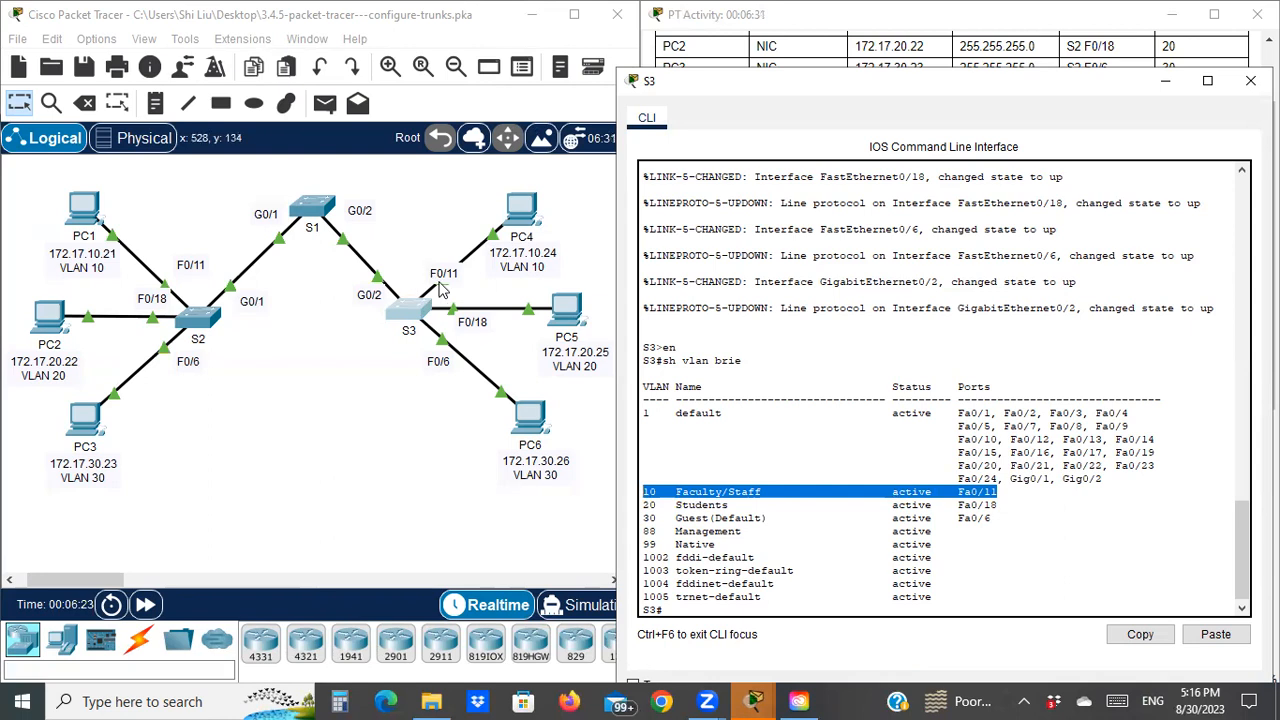
left_click_drag(998, 505, 640, 505)
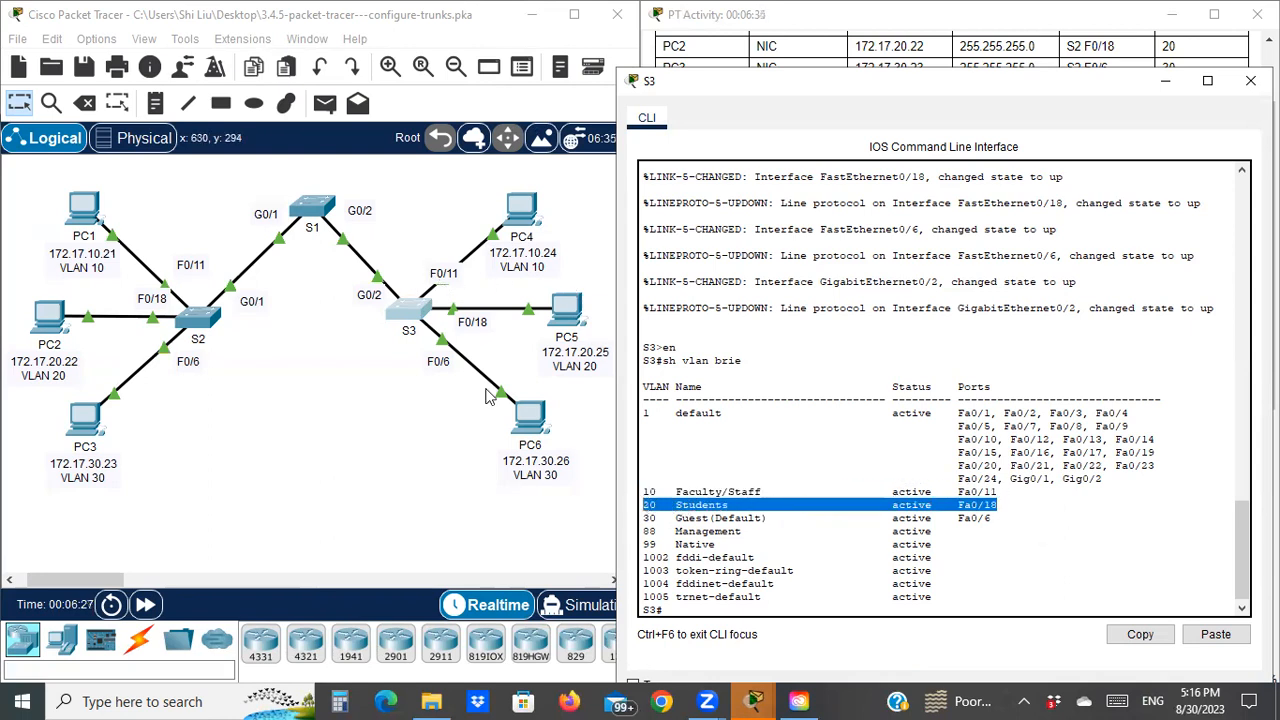
left_click_drag(1000, 519, 630, 521)
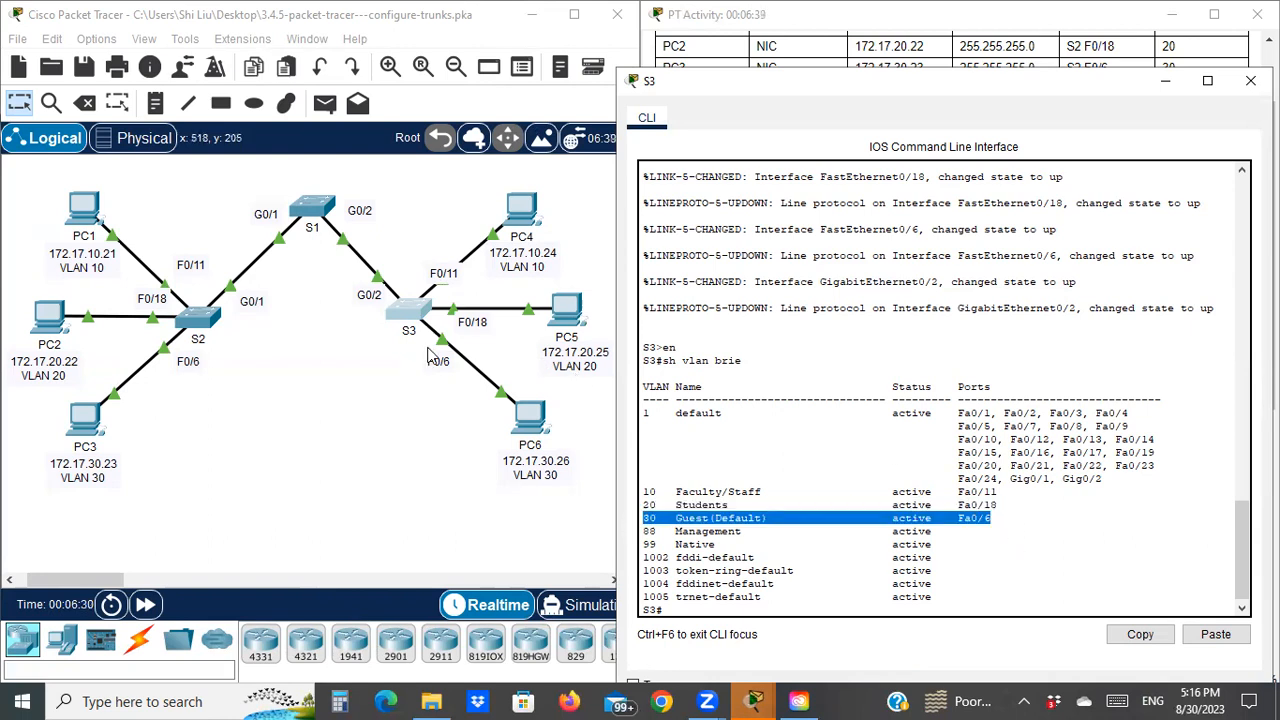
left_click(1250, 80)
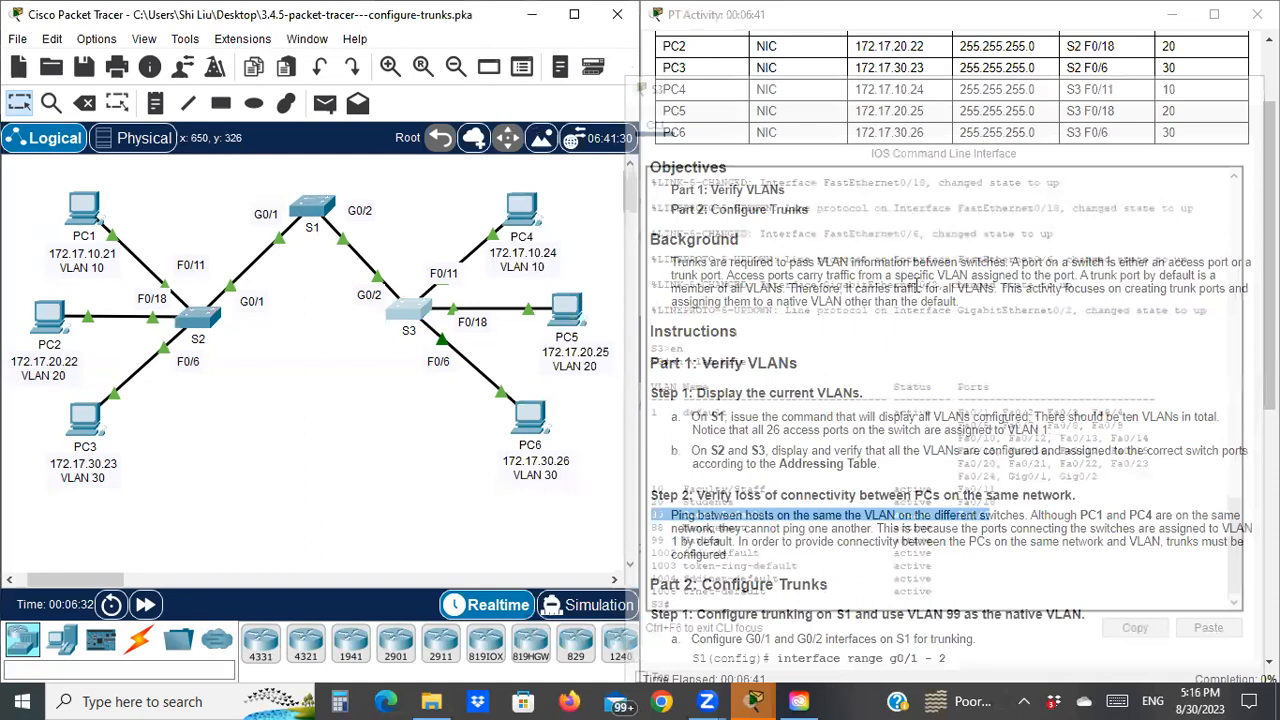
Step: Open PC1's Command Prompt beside the topology and ping PC4 at 172.17.10.24
scroll(938, 425, "down", 2)
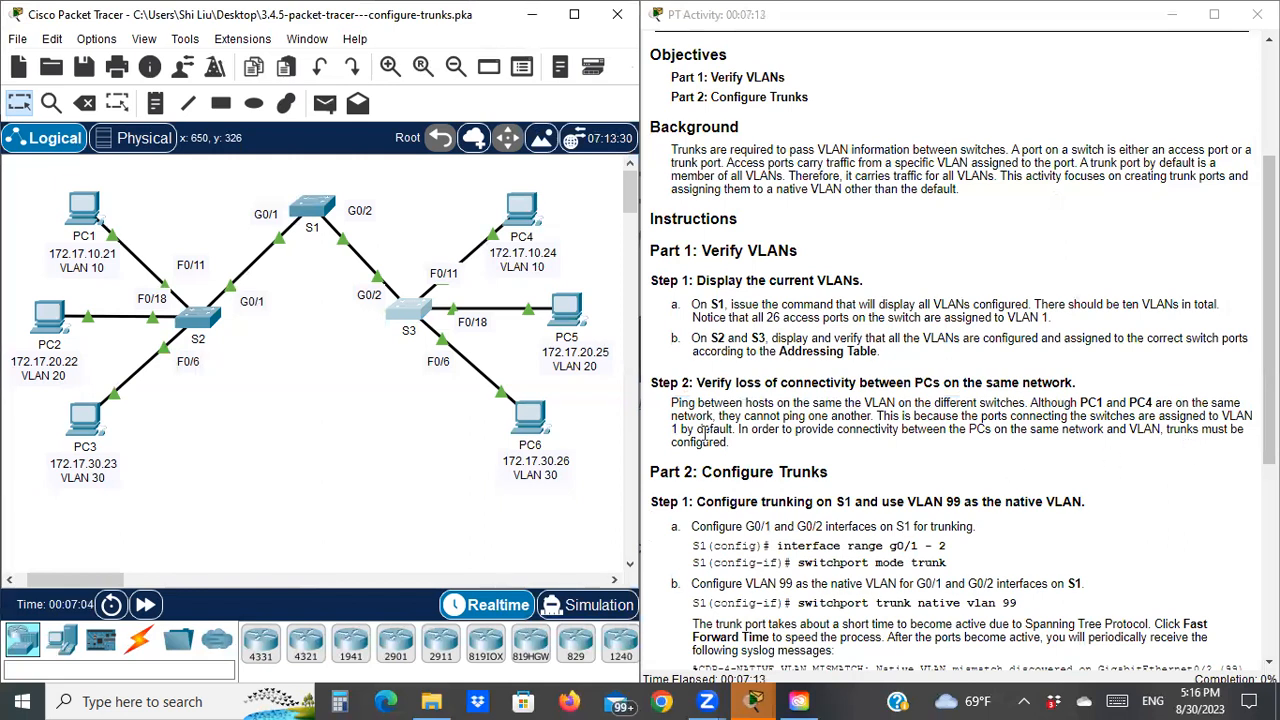
left_click(84, 208)
left_click(737, 177)
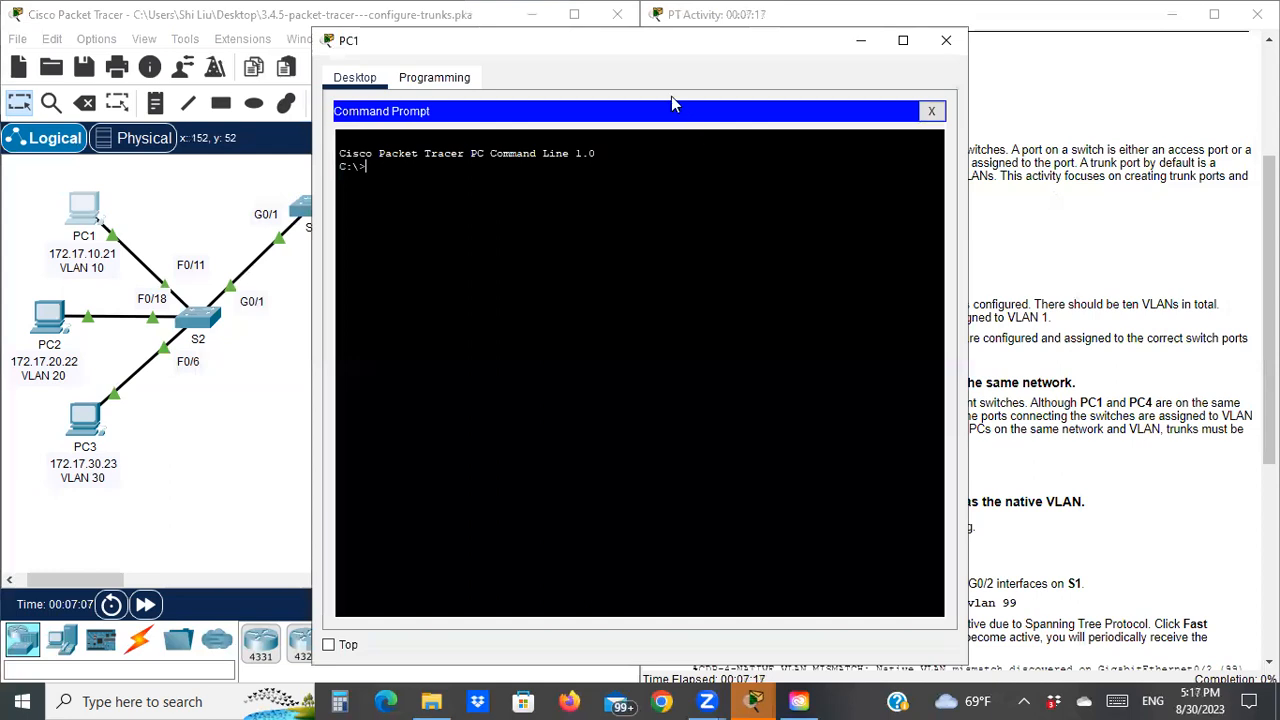
left_click_drag(617, 50, 925, 76)
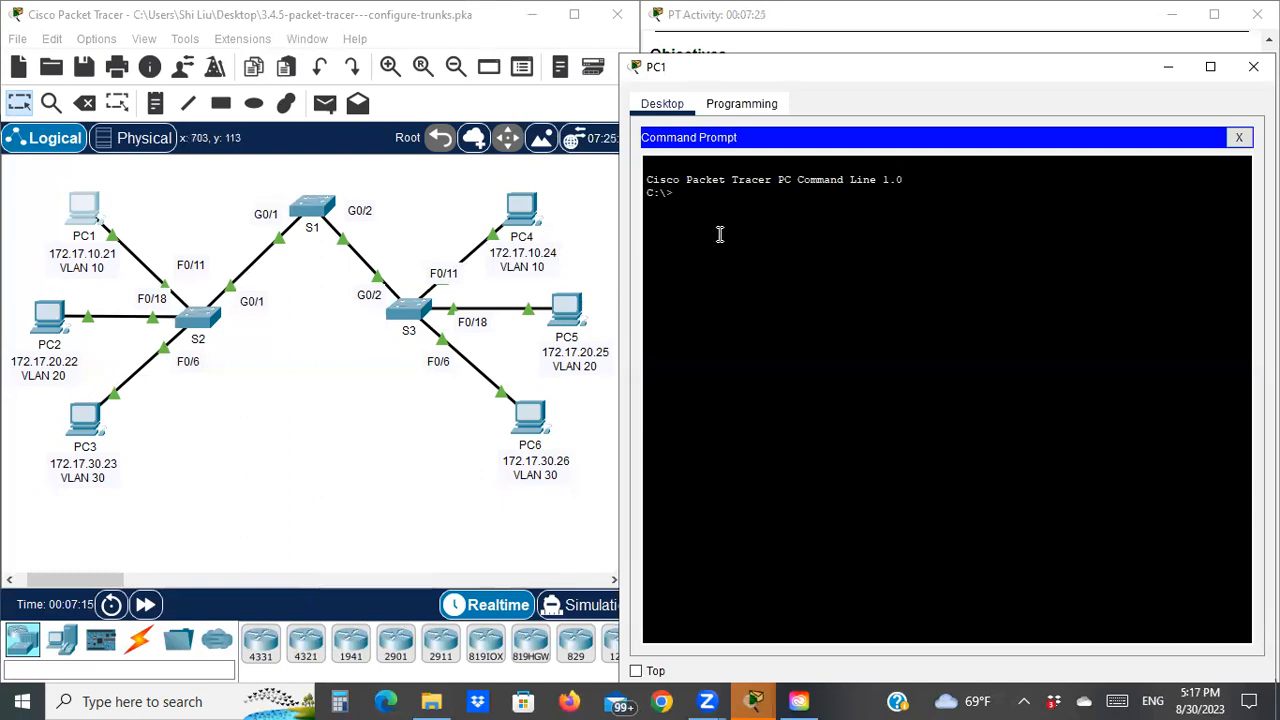
type("172.17.")
key("Return")
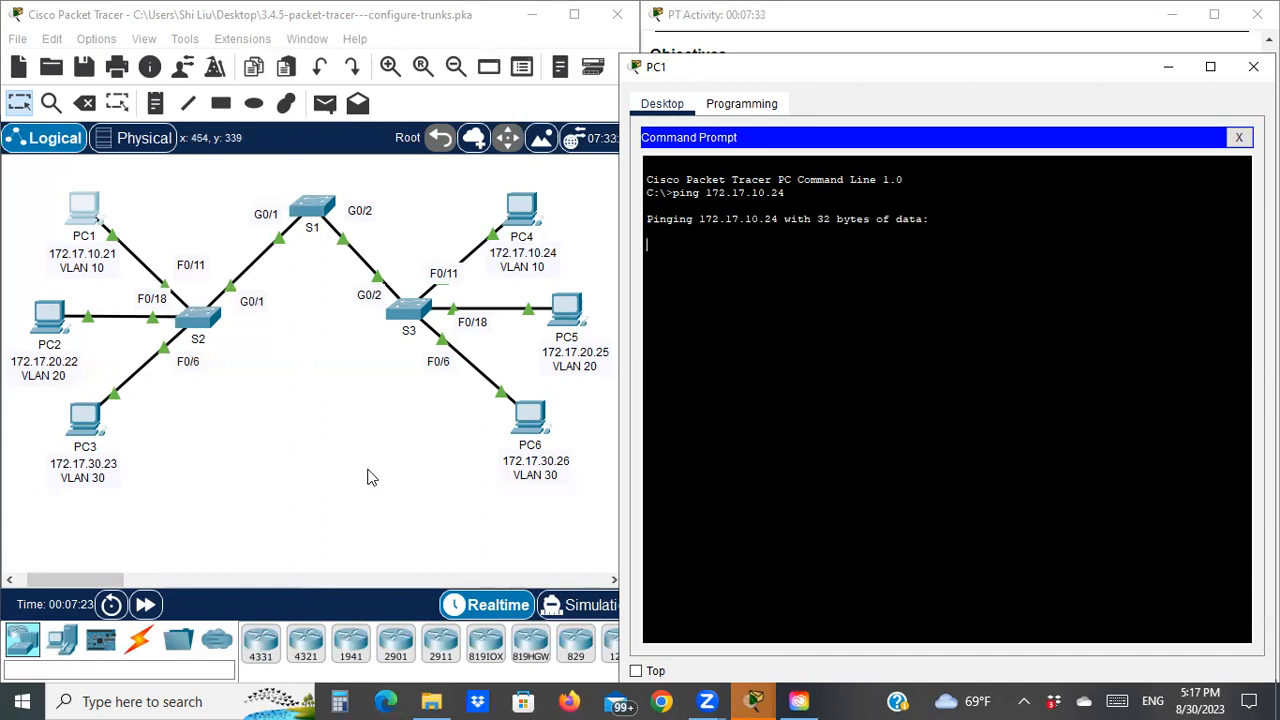
Step: Examine the ports linking S2, S1 and S3 on the path to PC4, review the ping output, and close the PC1 window
left_click(282, 412)
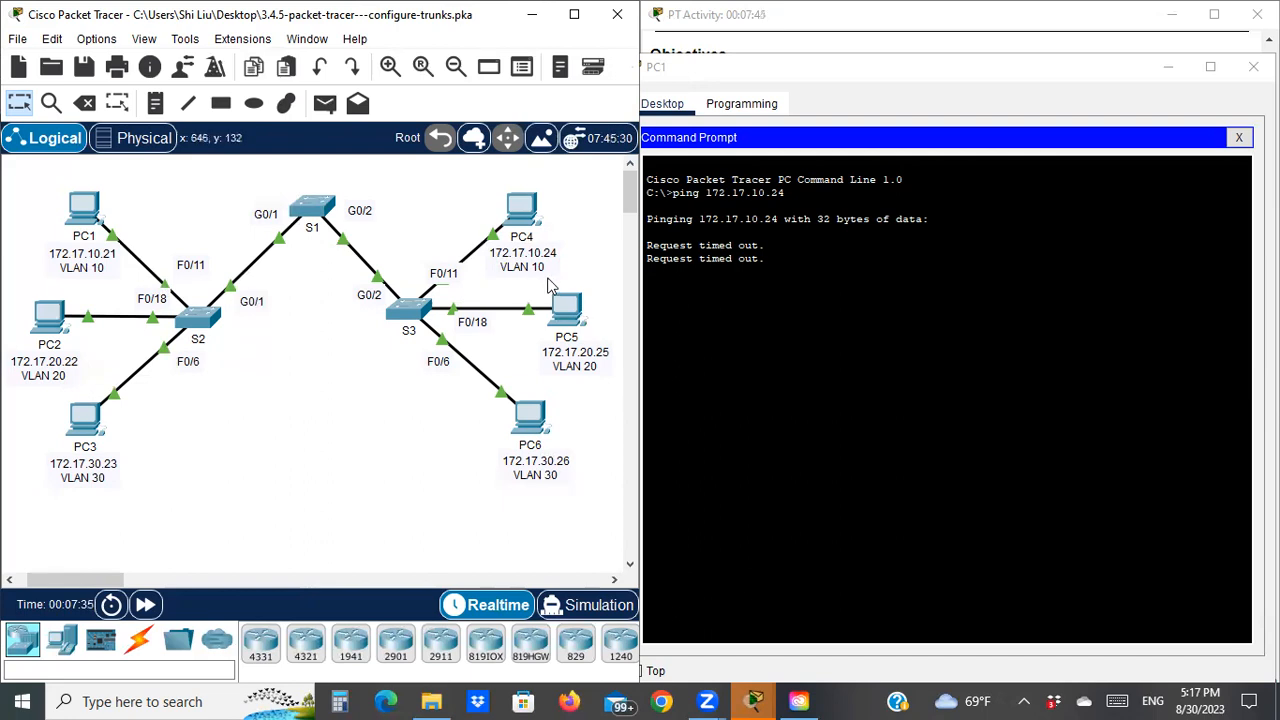
left_click_drag(187, 215, 411, 311)
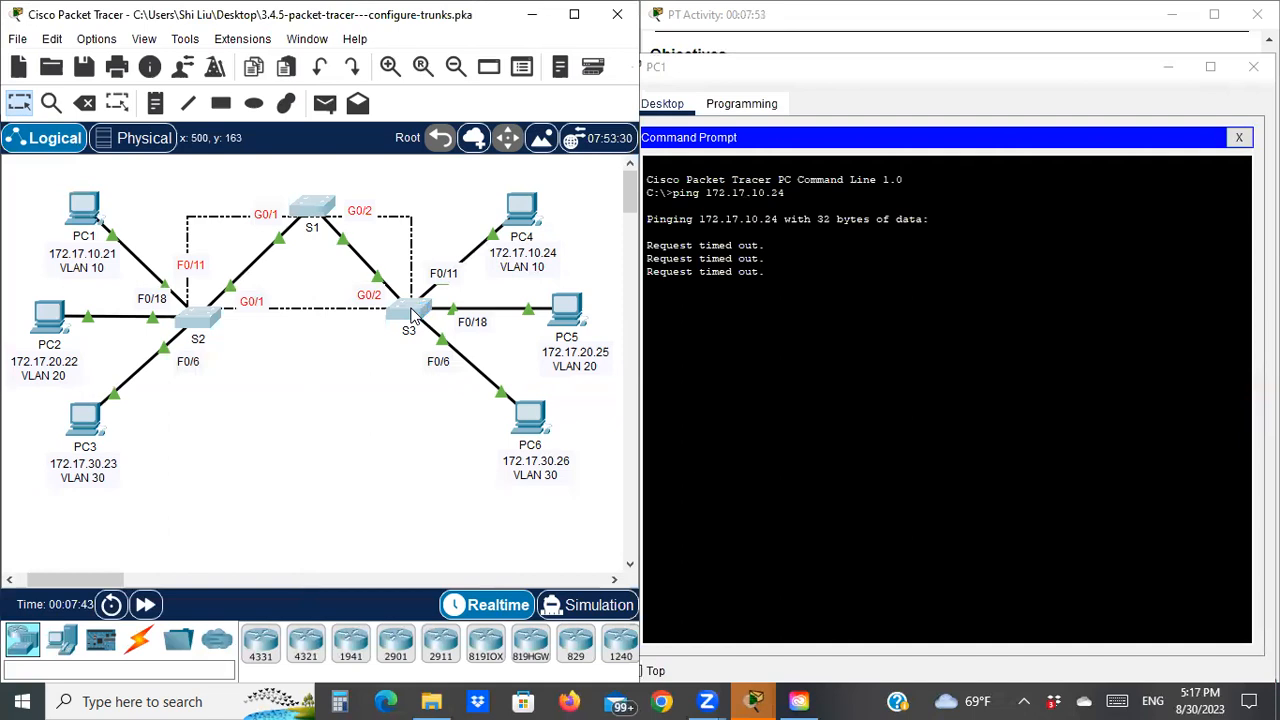
left_click_drag(411, 311, 411, 311)
left_click(329, 428)
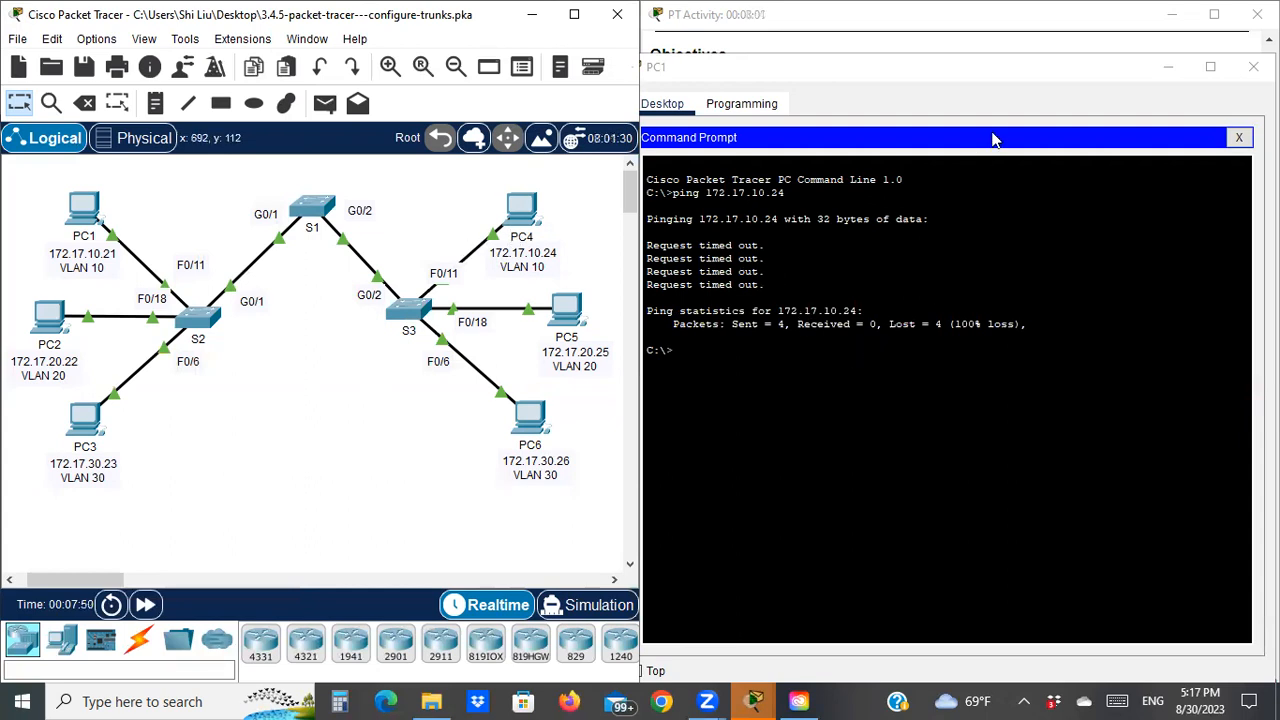
left_click(1044, 68)
left_click_drag(1044, 66, 940, 104)
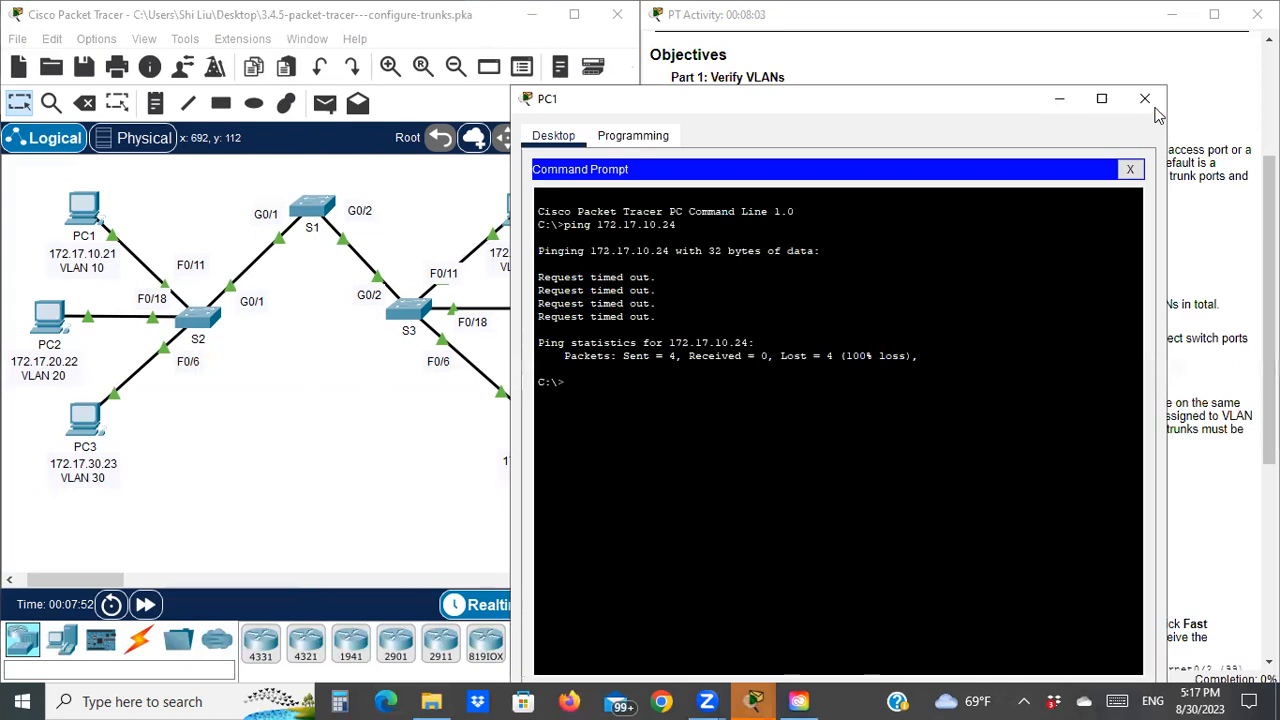
left_click(1148, 104)
Step: Review the links between the three switches and read the Part 2 Step 1 instructions for configuring trunking on S1
scroll(963, 344, "down", 1)
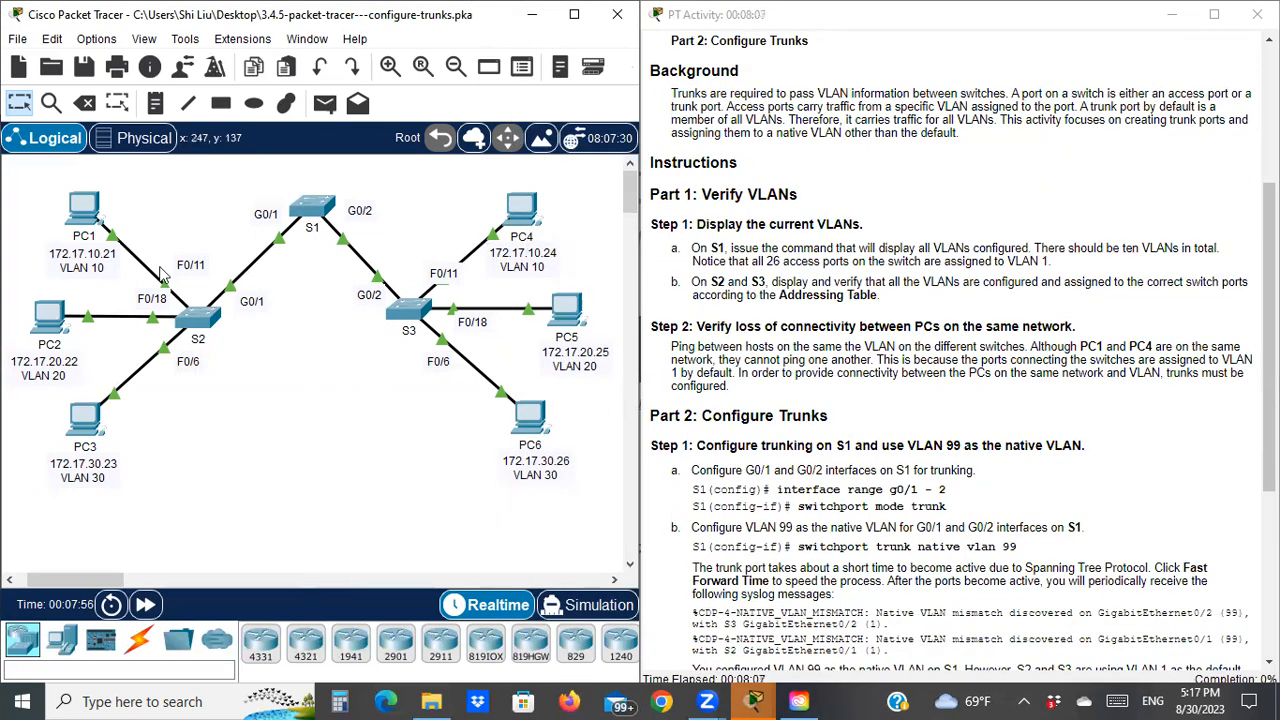
left_click_drag(197, 218, 410, 314)
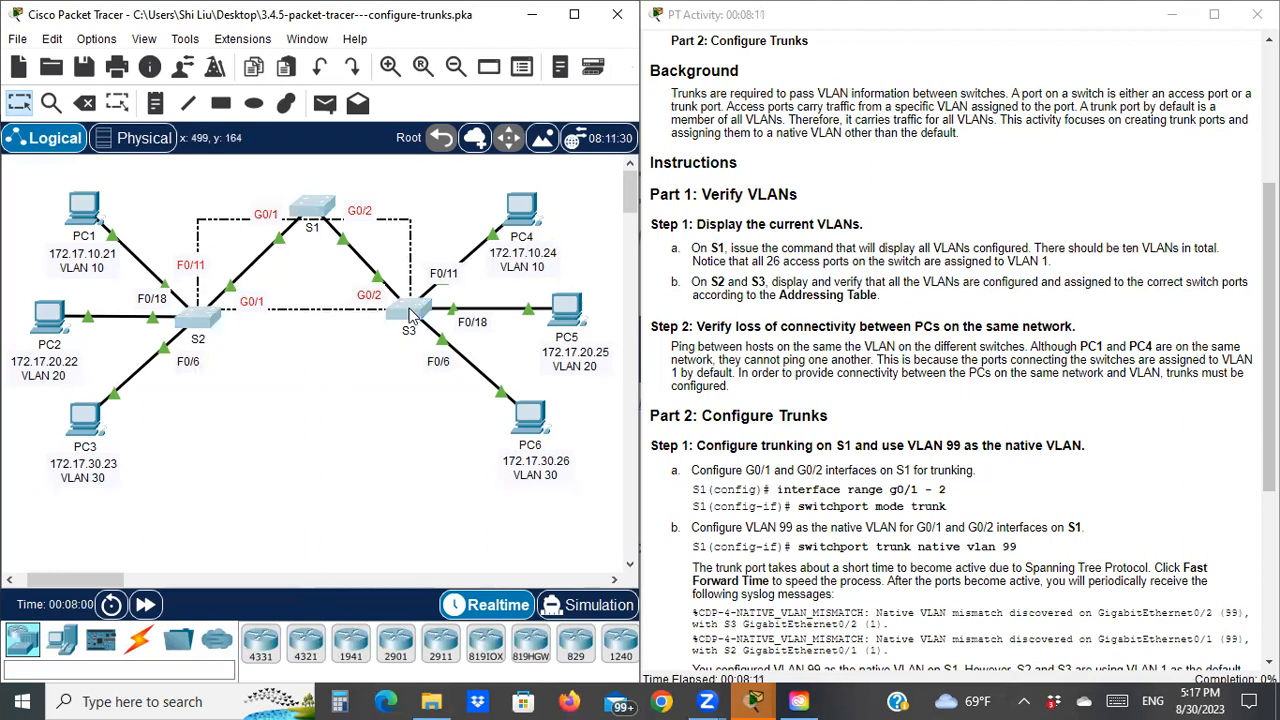
left_click_drag(410, 310, 410, 310)
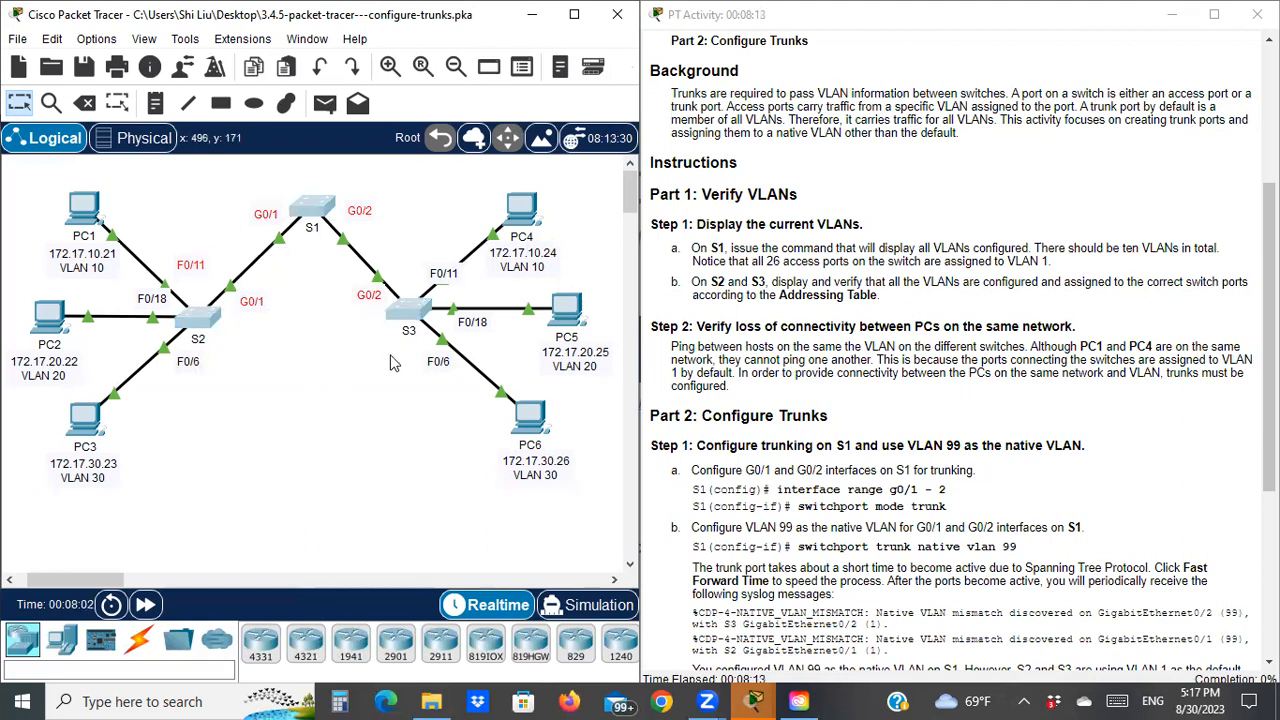
left_click(345, 400)
scroll(743, 462, "down", 1)
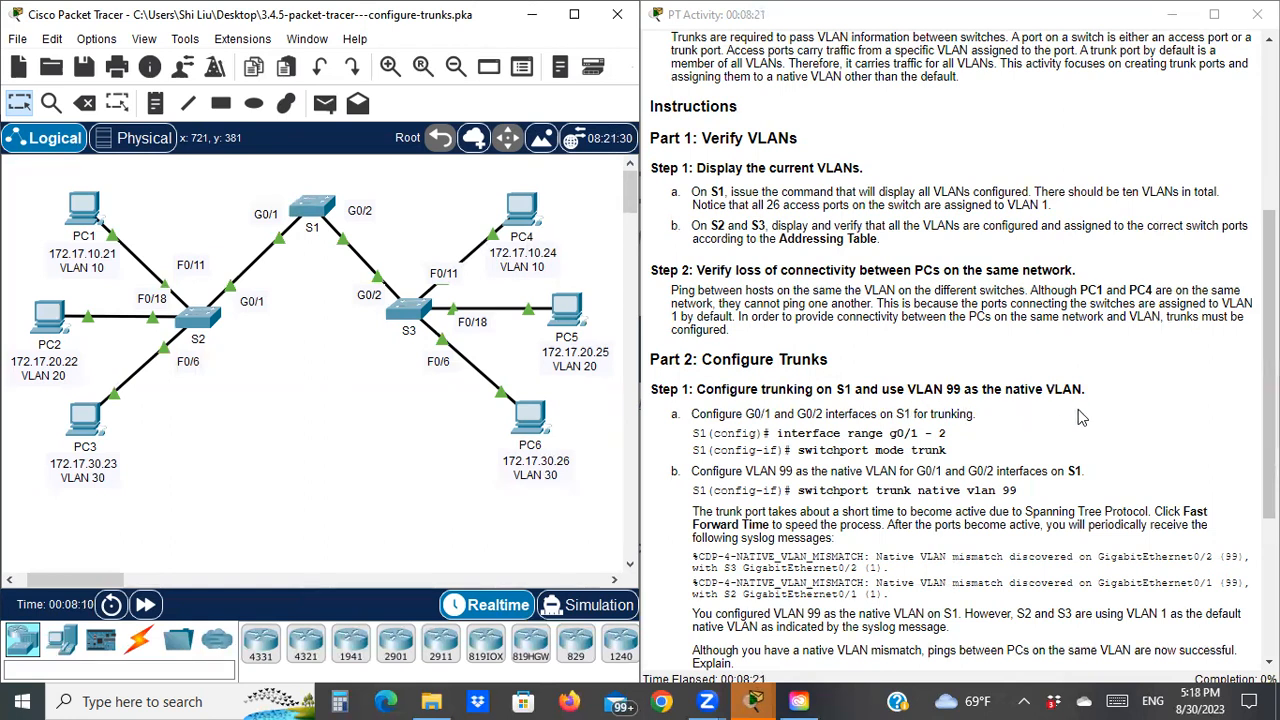
Step: Open S1's CLI beside the activity instructions and enter global configuration mode
left_click(311, 213)
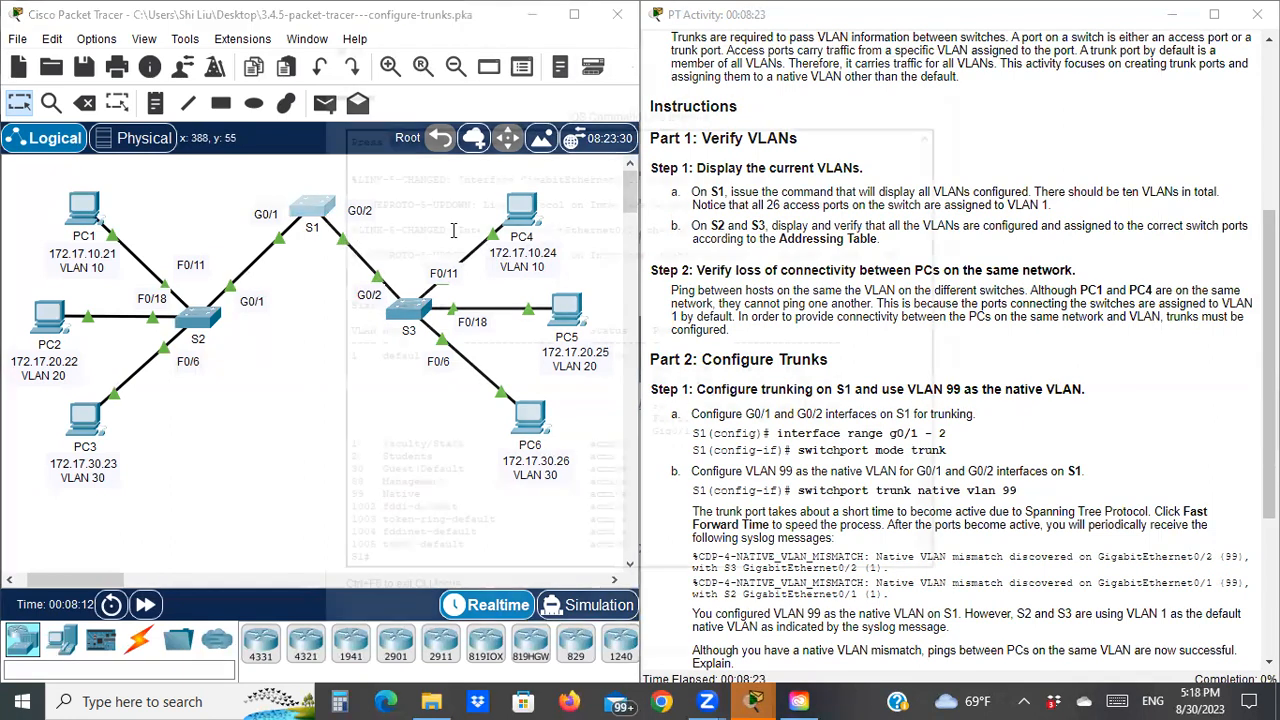
left_click_drag(660, 50, 358, 37)
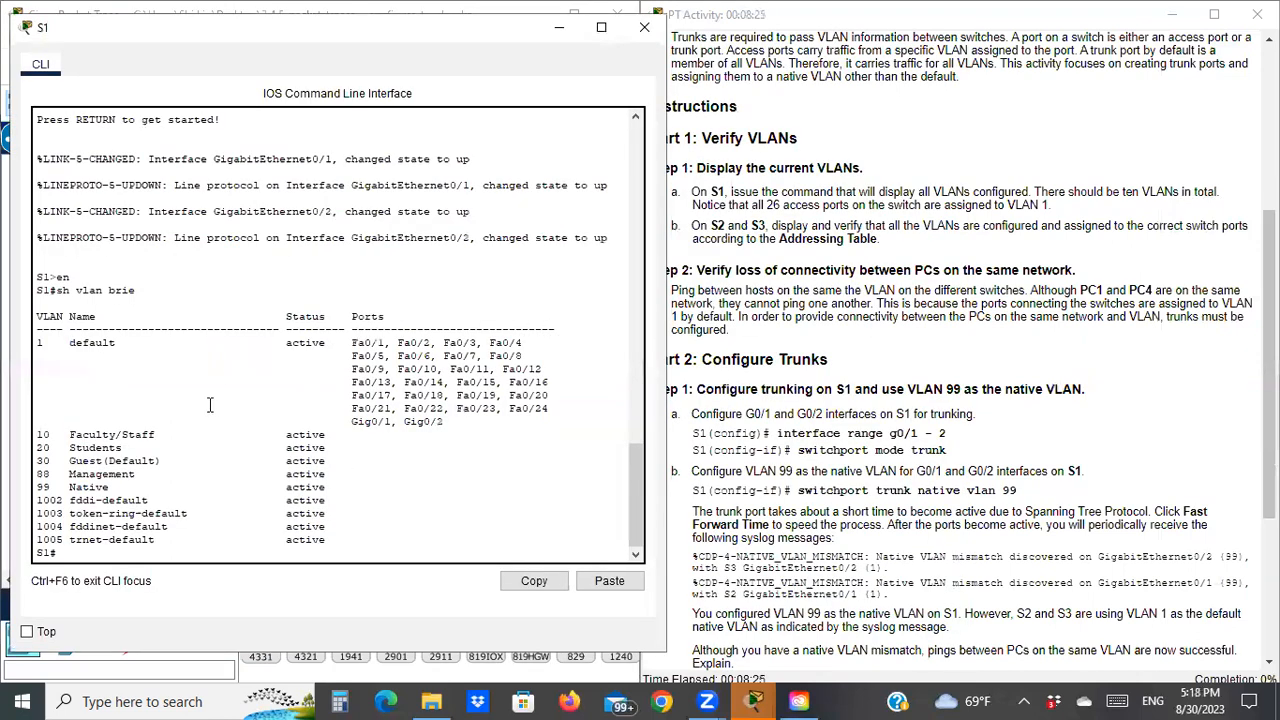
key("Return")
key("Return")
key("Return")
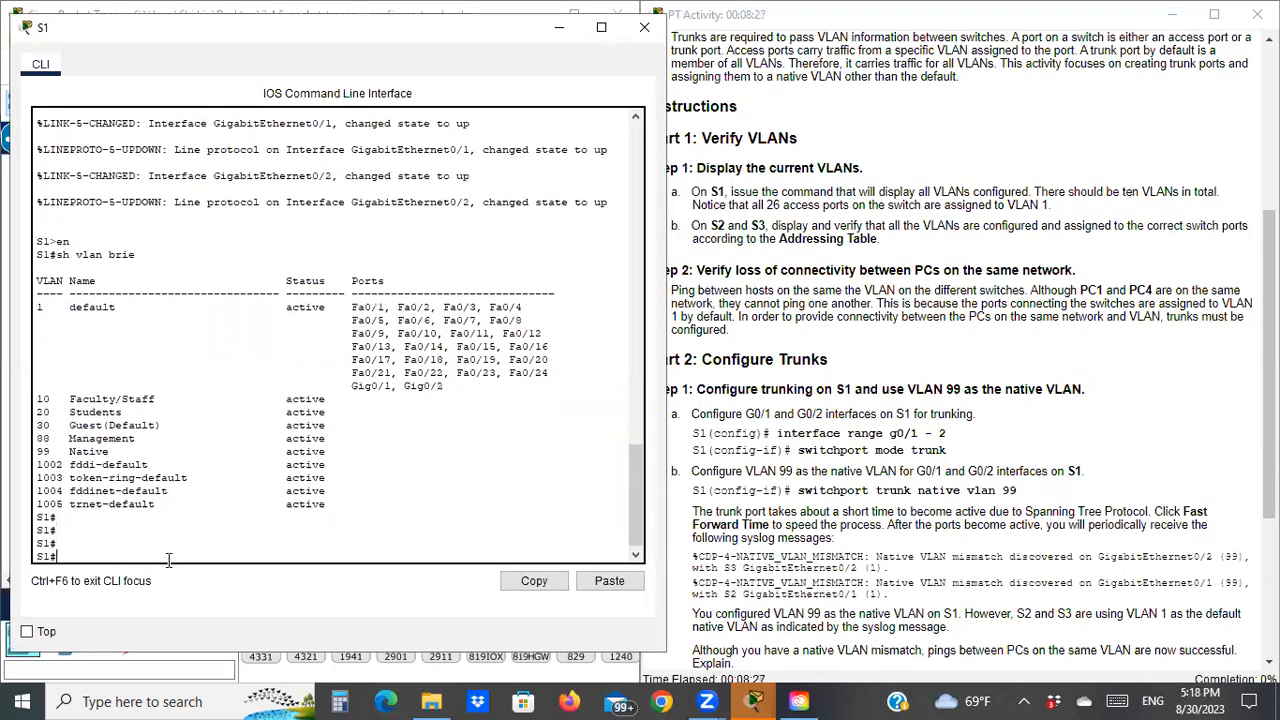
type("conf t")
key("Return")
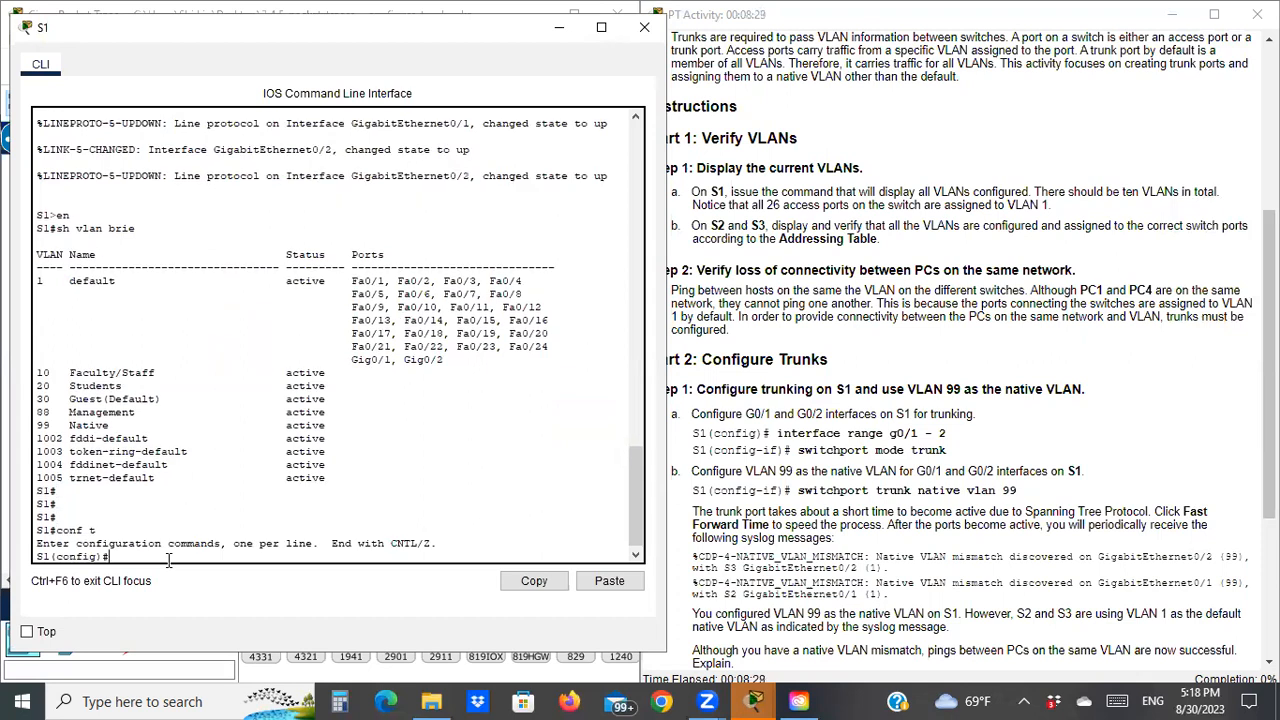
Step: Configure S1's interface range G0/1-2 in trunk mode with VLAN 99 as the native VLAN
type("int range g0/1-2")
key("Return")
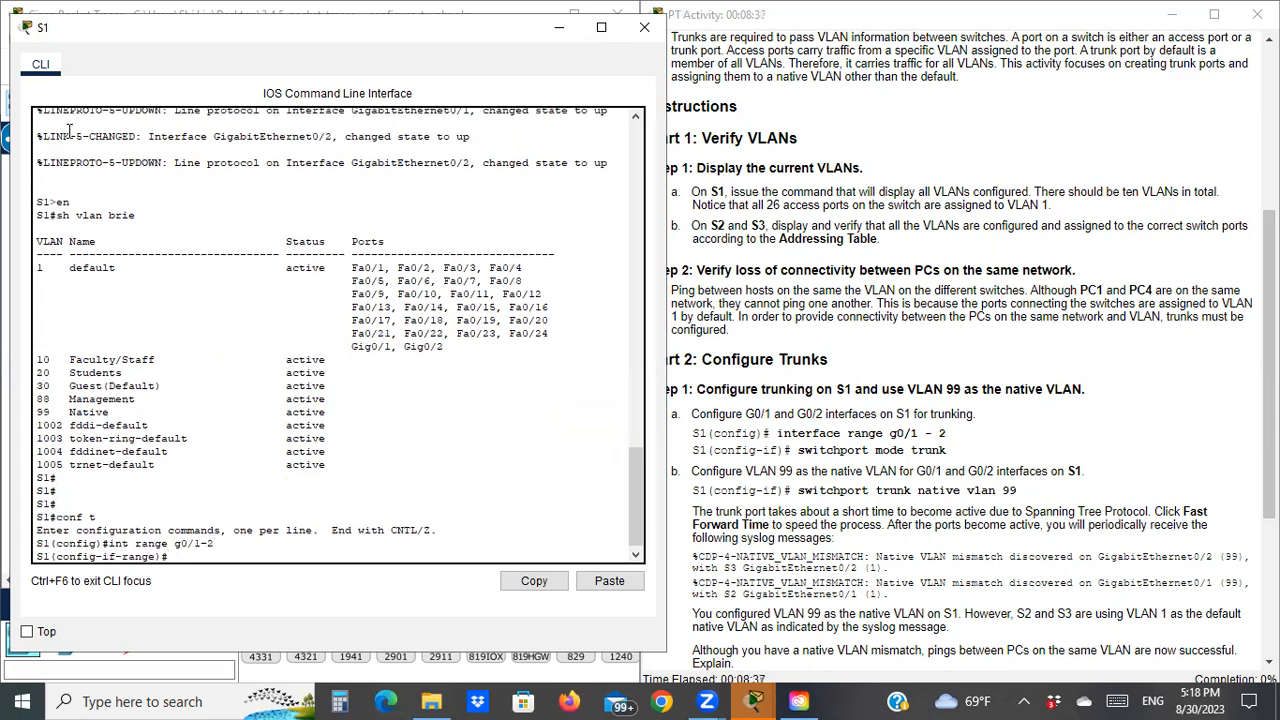
type("switchport mode trunk")
key("Return")
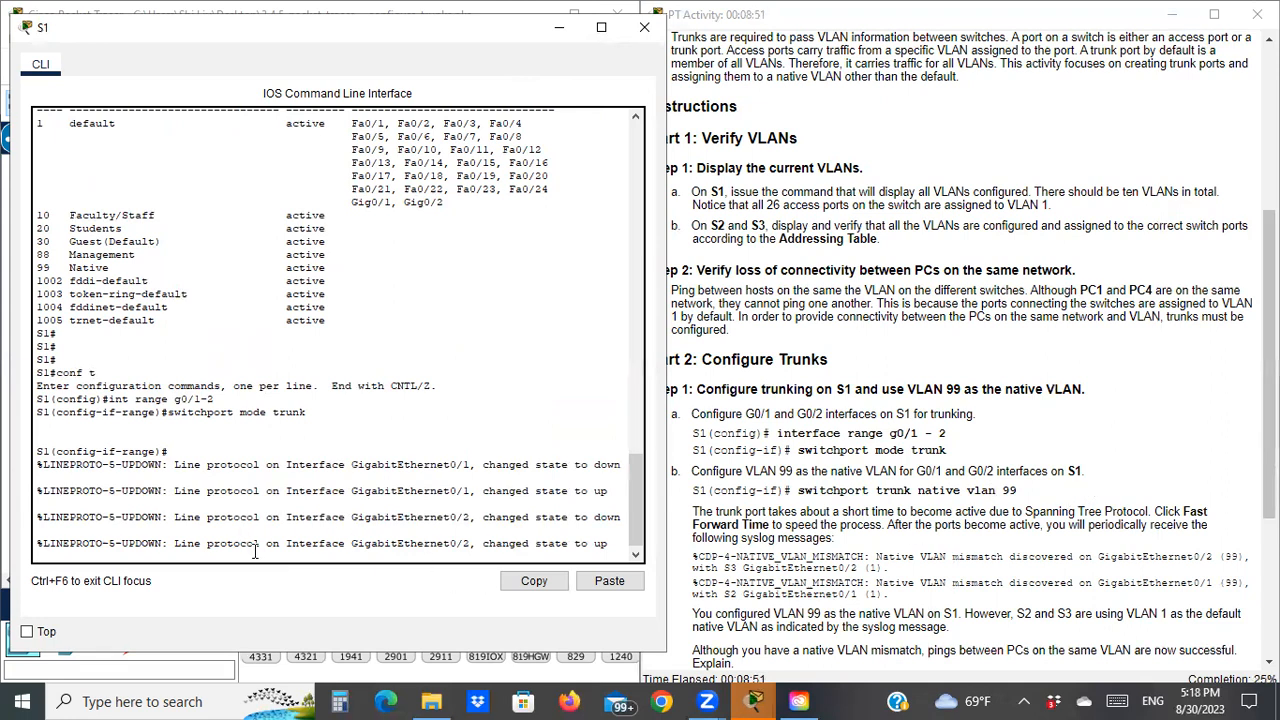
key("Return")
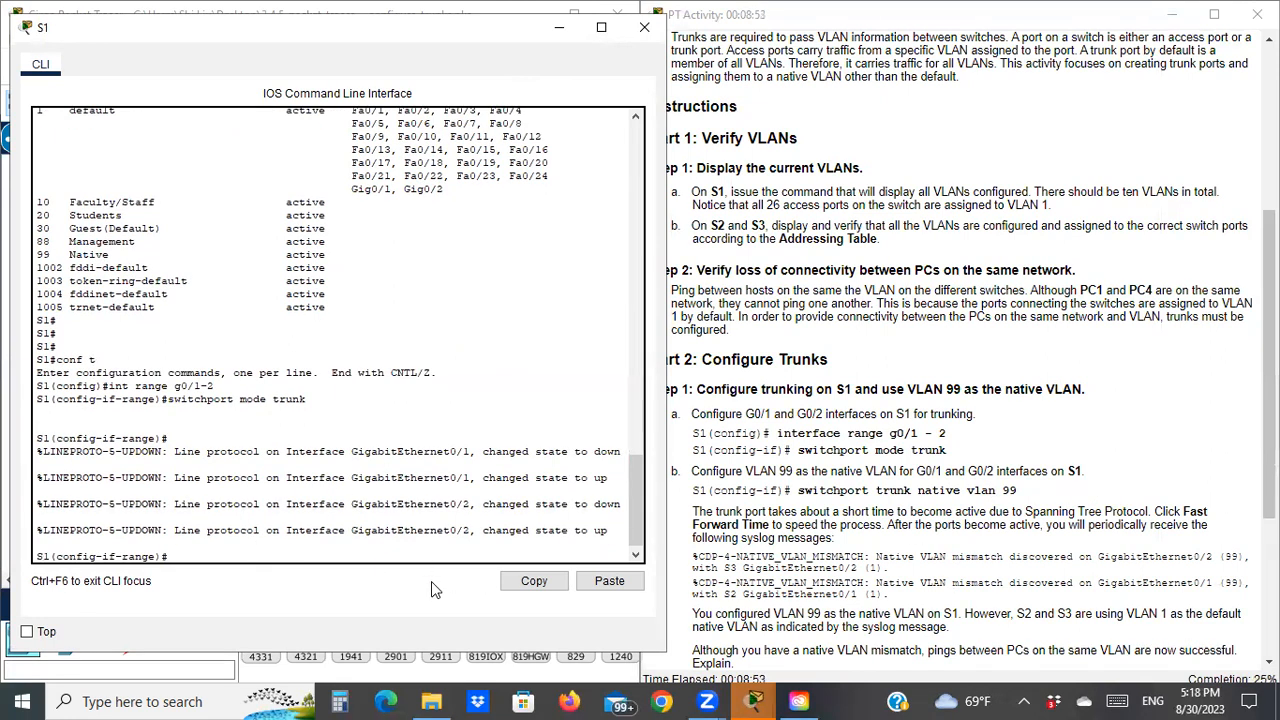
type("switchport trunk native vlan 99")
key("Return")
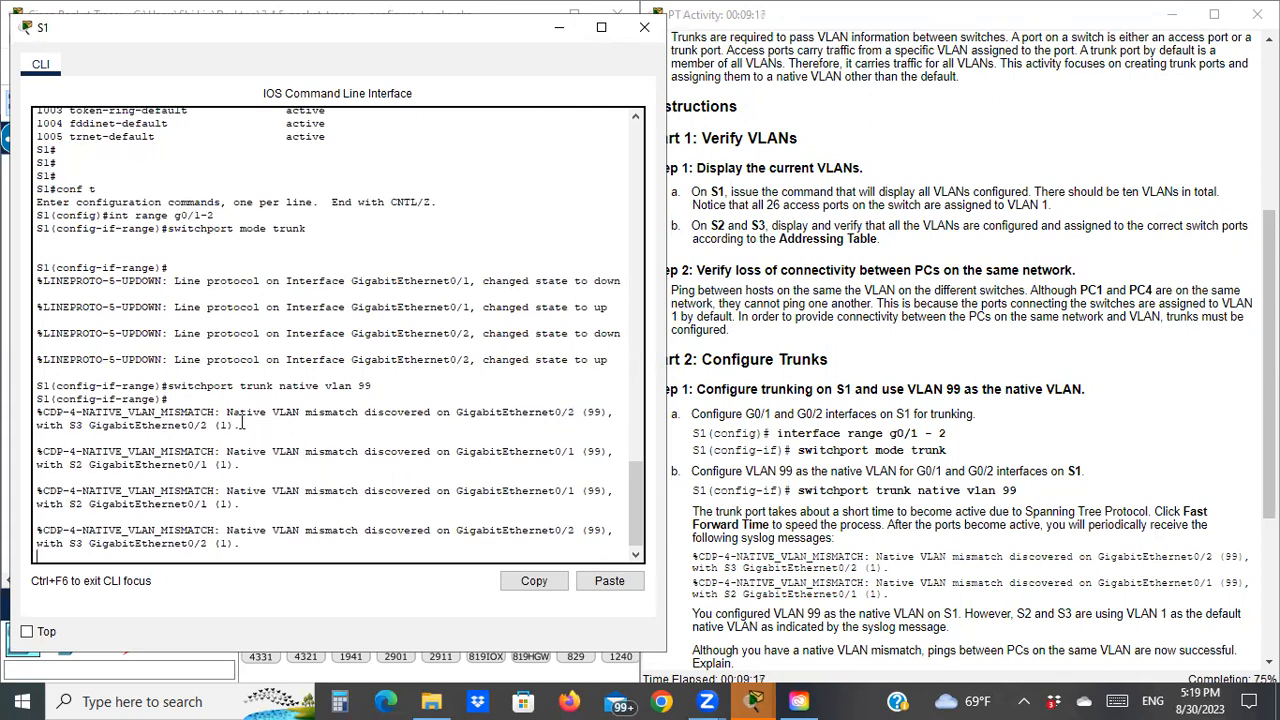
Step: Examine S1's native VLAN mismatch messages and the ports S2 G0/1 and S3 G0/2, and read the instructions' note on the mismatch
left_click_drag(226, 411, 364, 412)
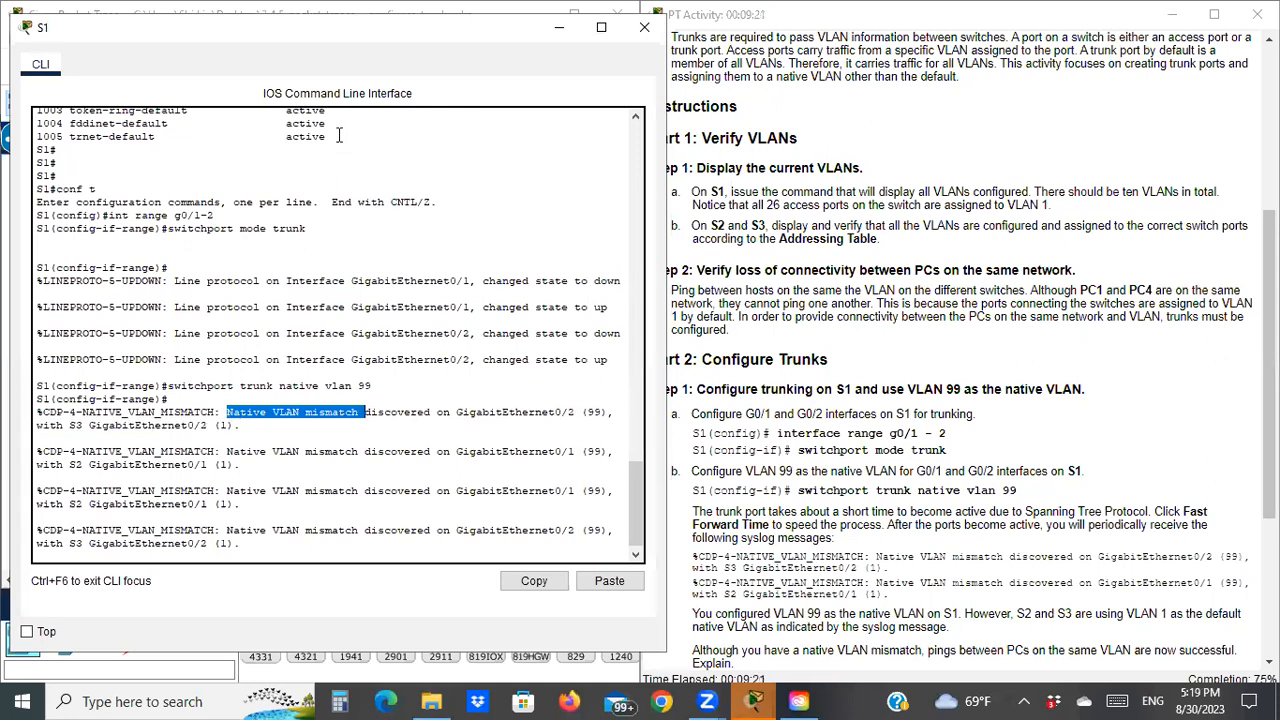
left_click_drag(365, 47, 885, 96)
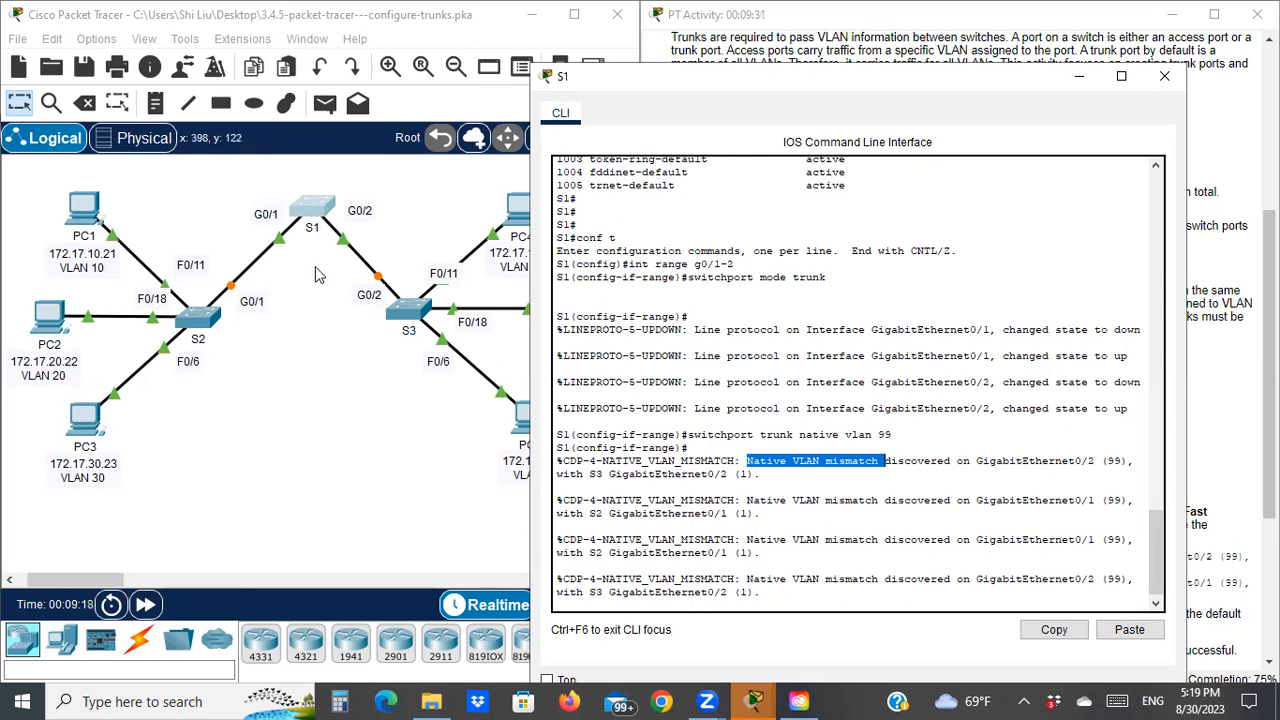
left_click_drag(220, 277, 395, 298)
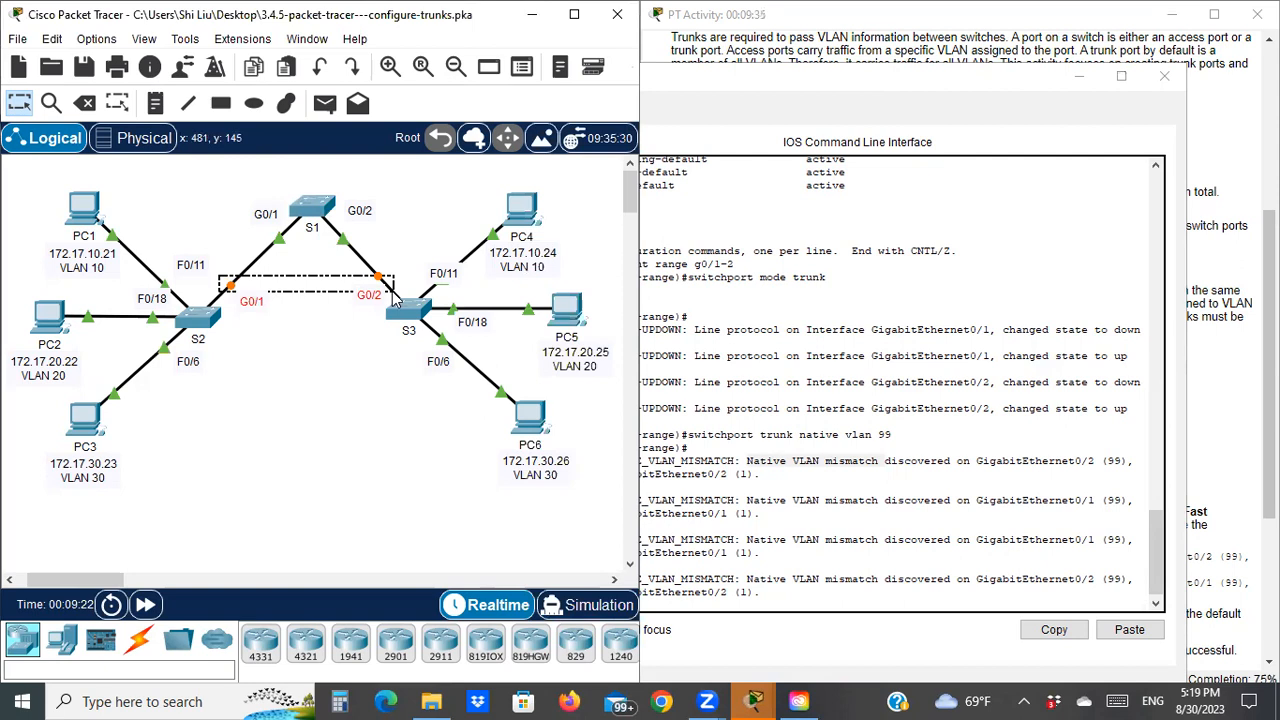
left_click_drag(395, 298, 399, 313)
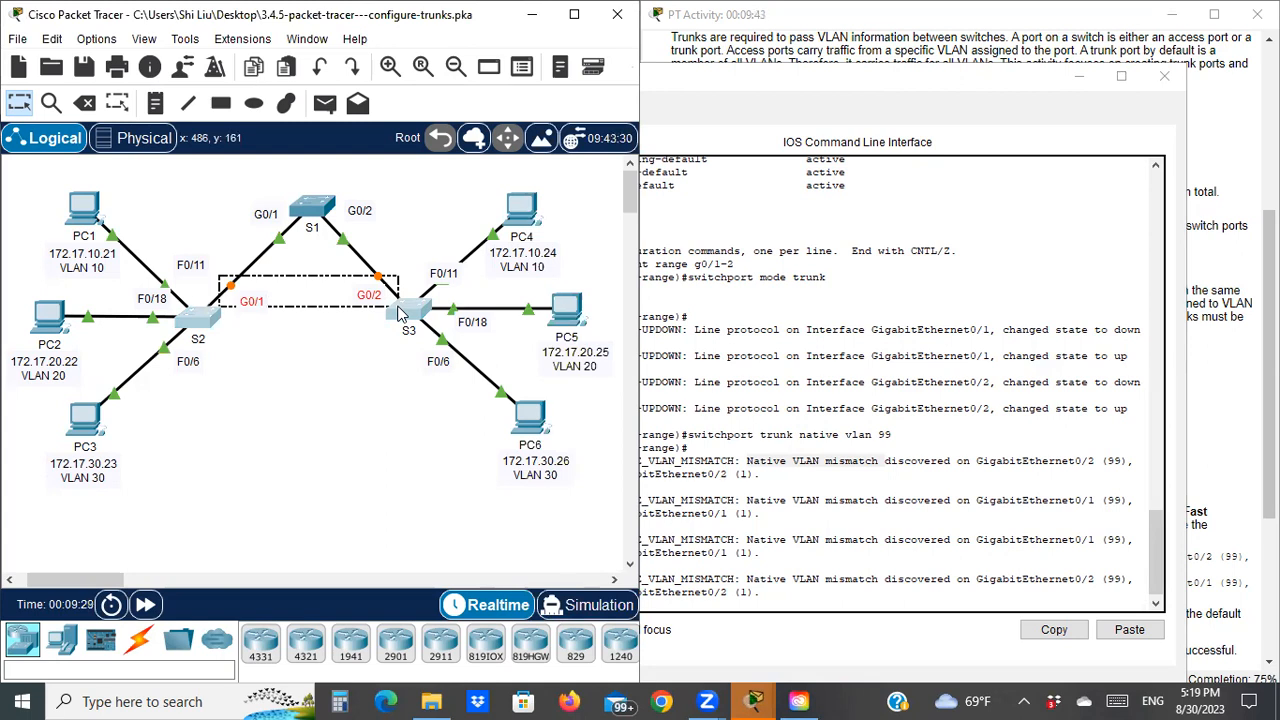
left_click_drag(399, 313, 400, 312)
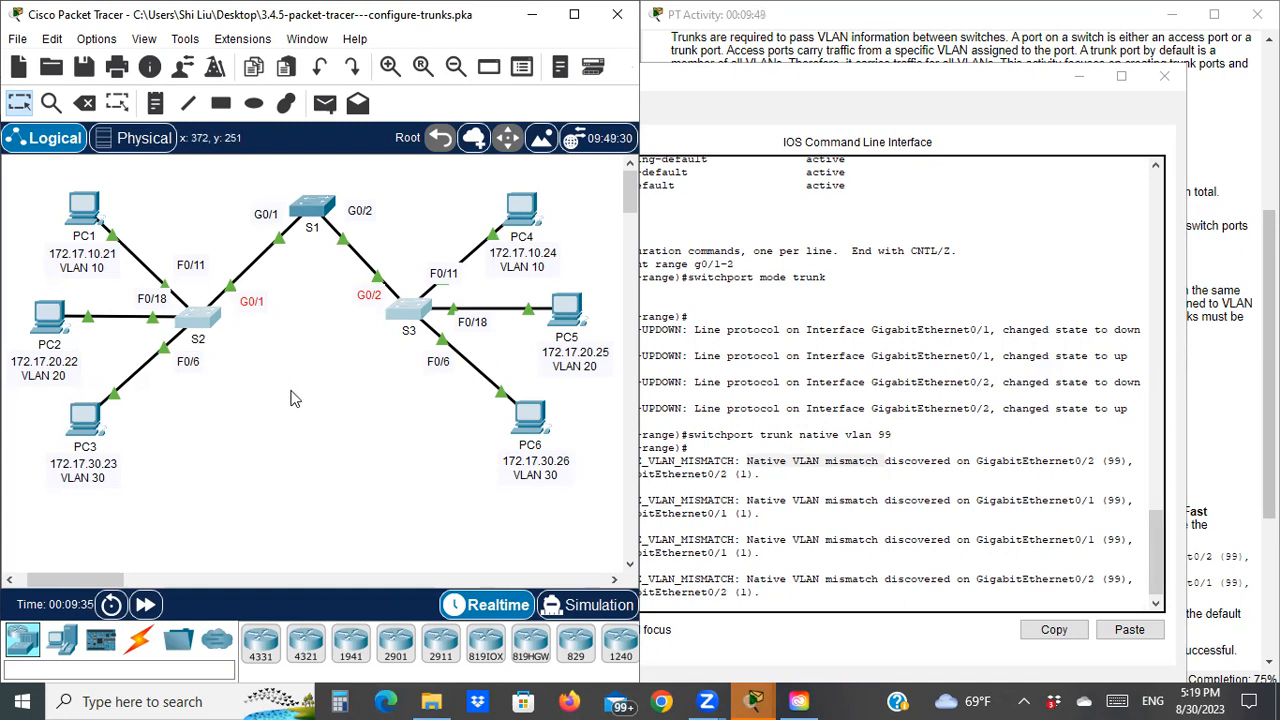
left_click(239, 262)
left_click_drag(220, 257, 391, 323)
left_click(903, 476)
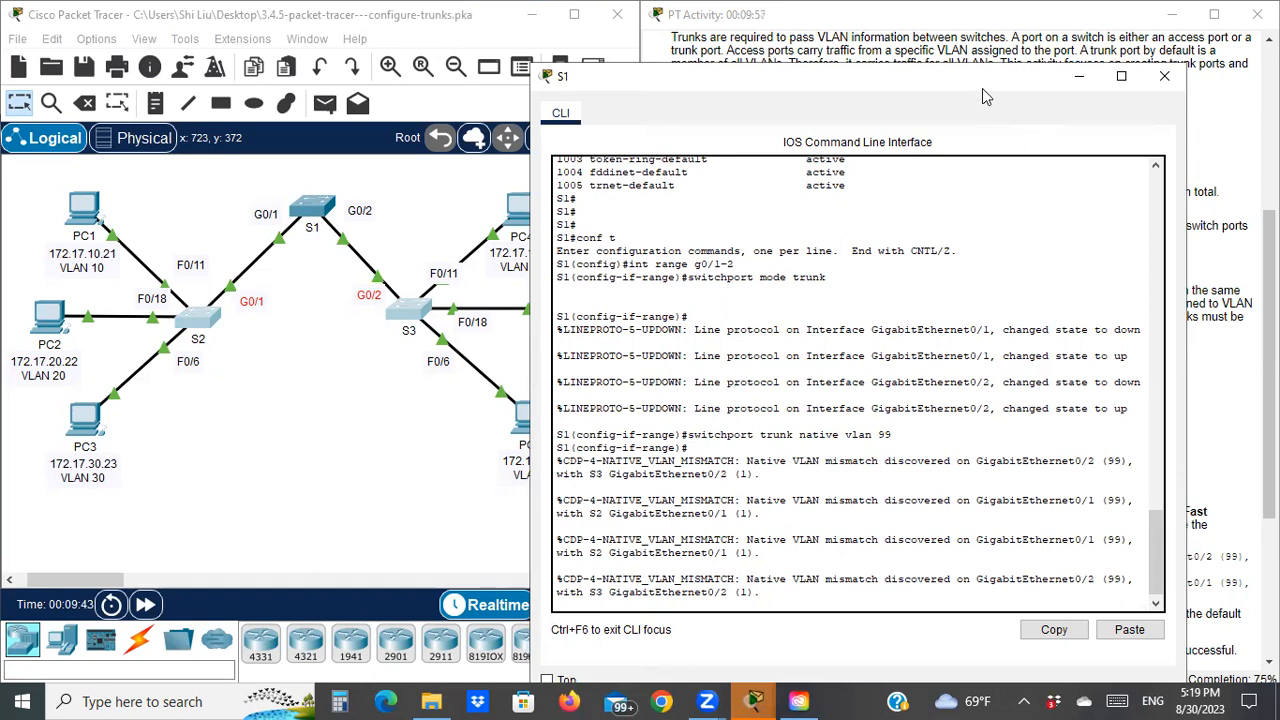
left_click_drag(982, 88, 1062, 577)
scroll(1000, 441, "down", 5)
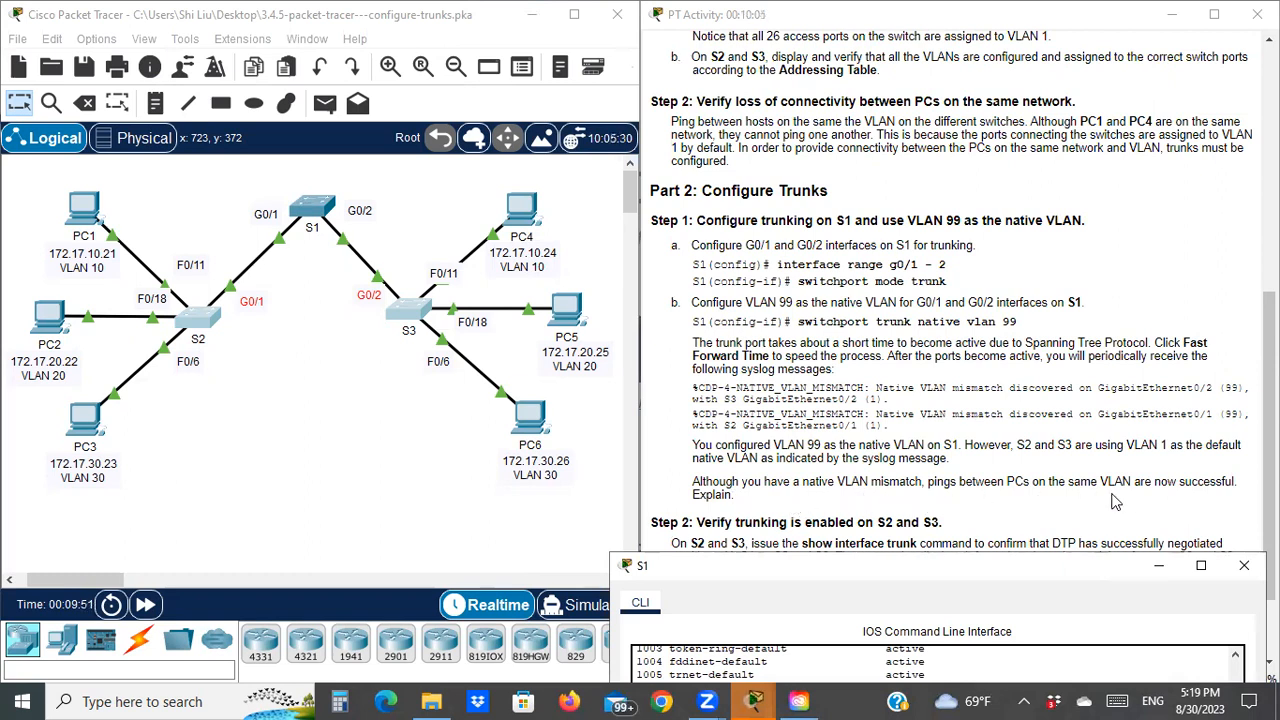
left_click(778, 451)
Step: Open PC1's Command Prompt beside the topology and repeat the ping to PC4 at 172.17.10.24
left_click(86, 212)
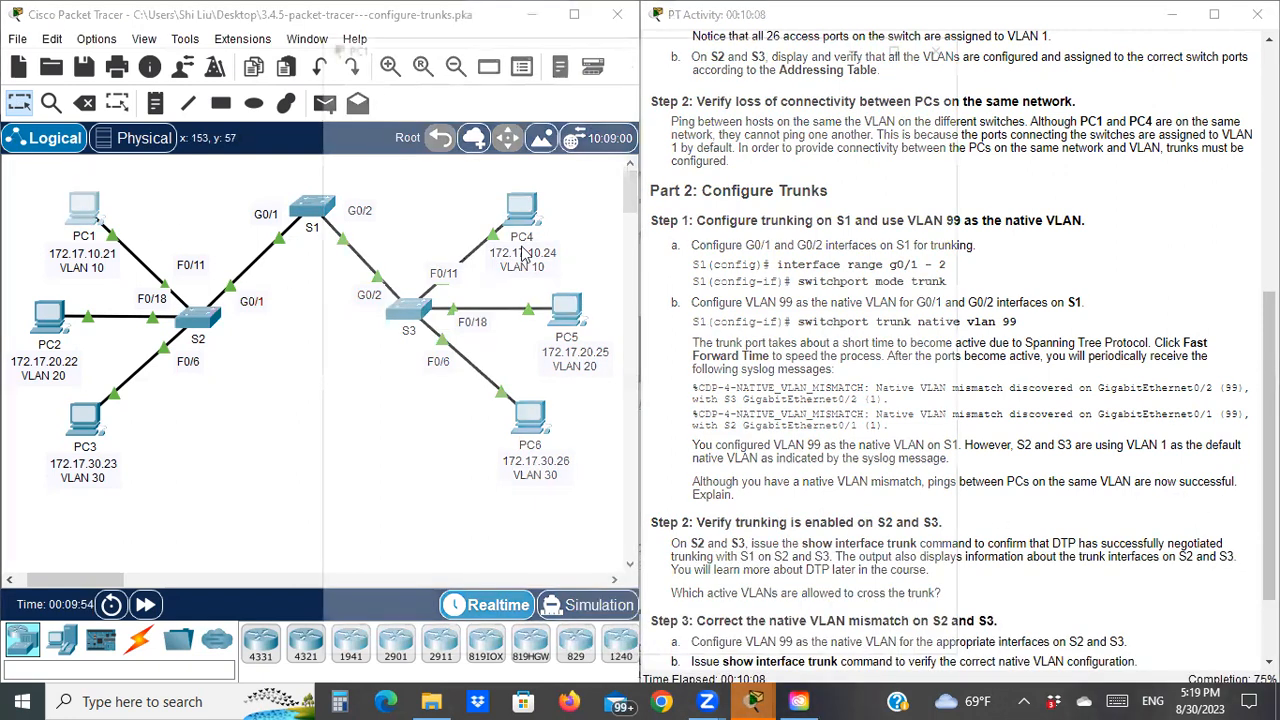
left_click(761, 171)
left_click_drag(690, 45, 998, 27)
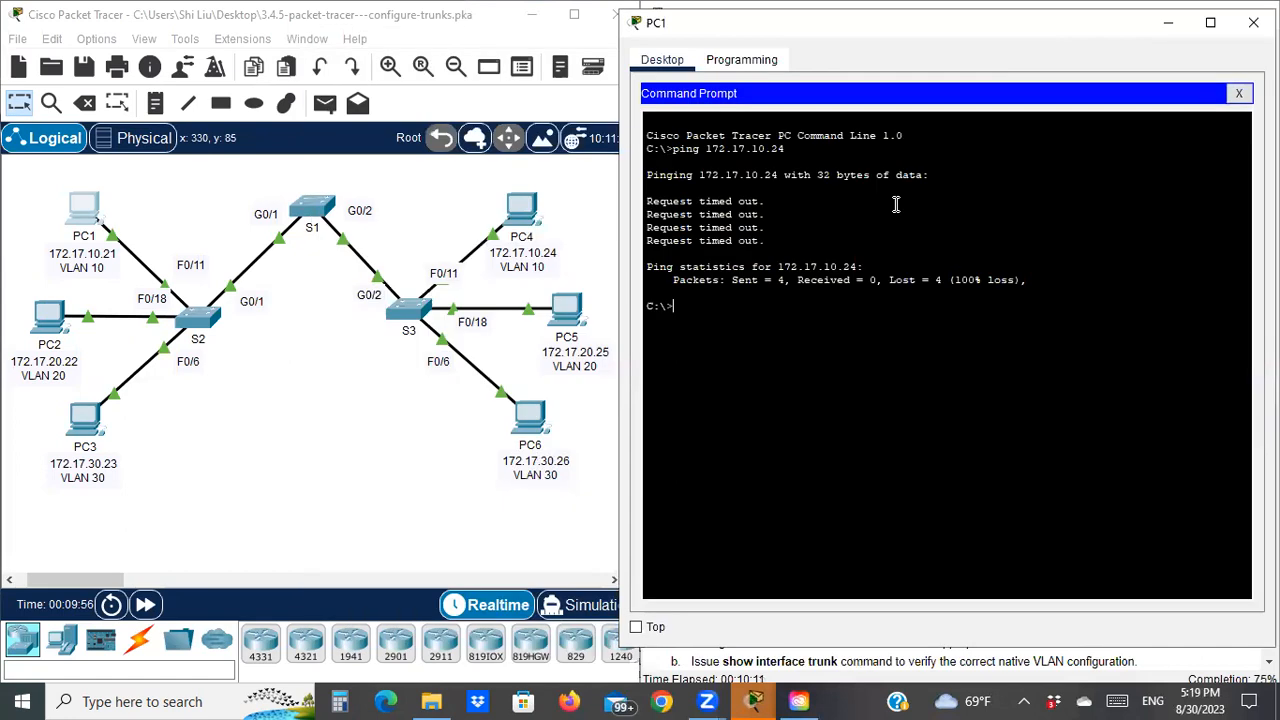
key("Up")
key("Return")
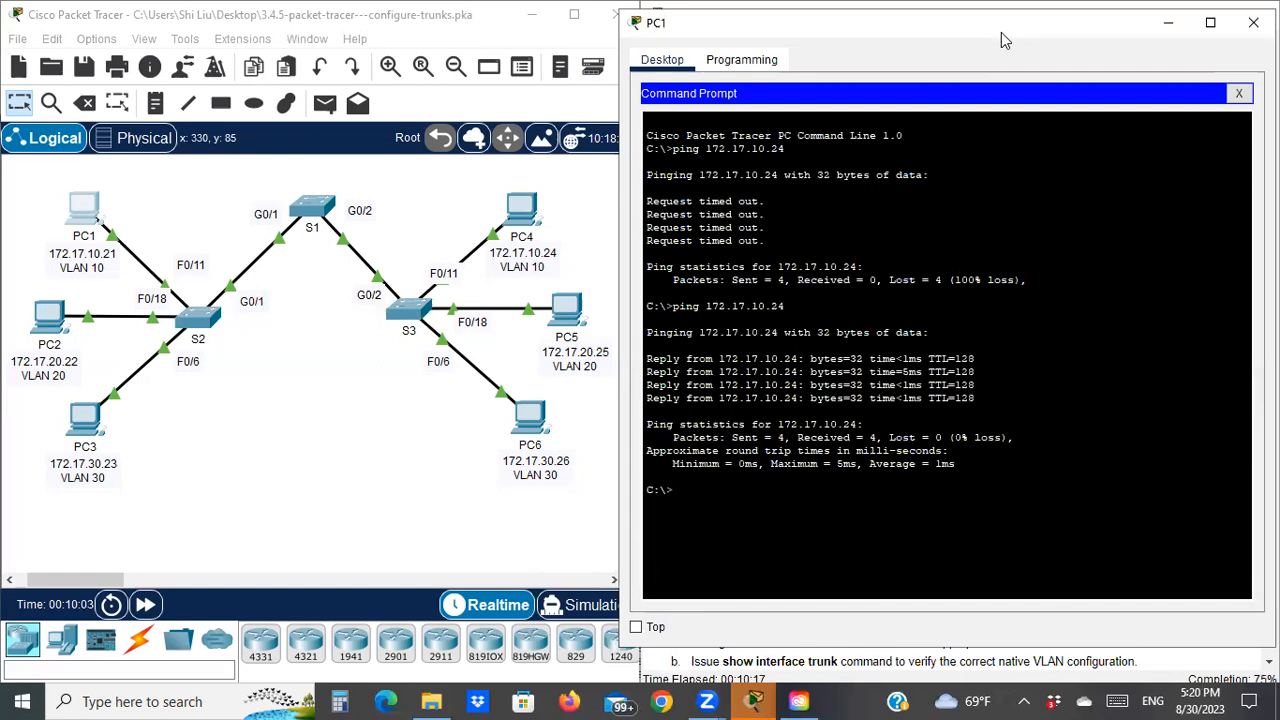
Step: Review PC1's ping output and examine both ends of the trunk links from S1's G0/1 and G0/2 to S2 and S3
left_click_drag(1001, 32, 1034, 51)
left_click(310, 440)
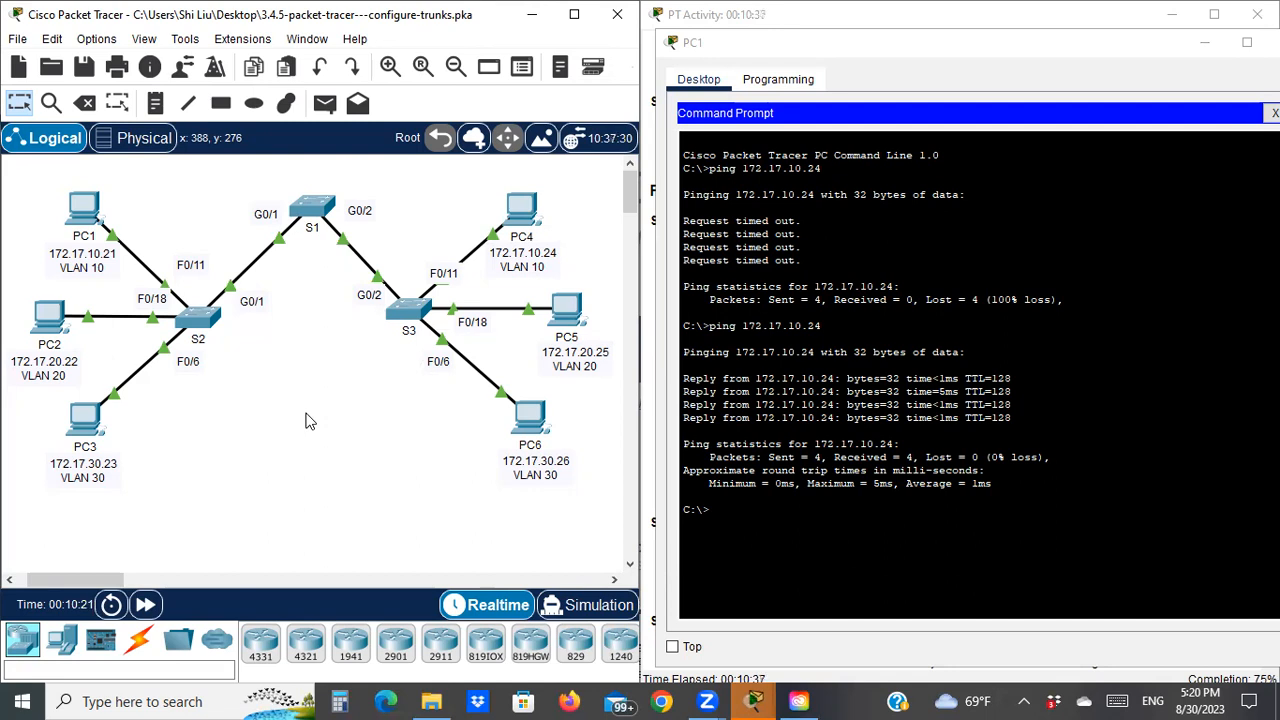
left_click(1080, 50)
left_click_drag(1080, 53, 1055, 110)
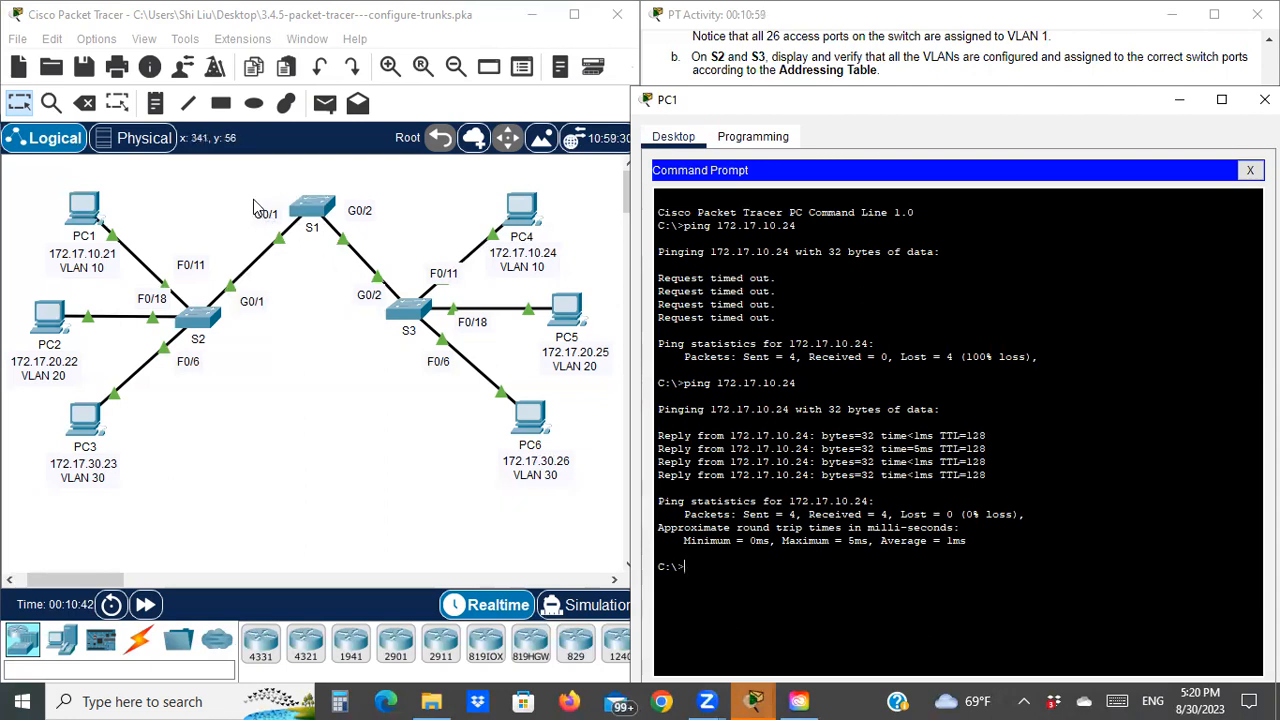
left_click_drag(243, 193, 383, 241)
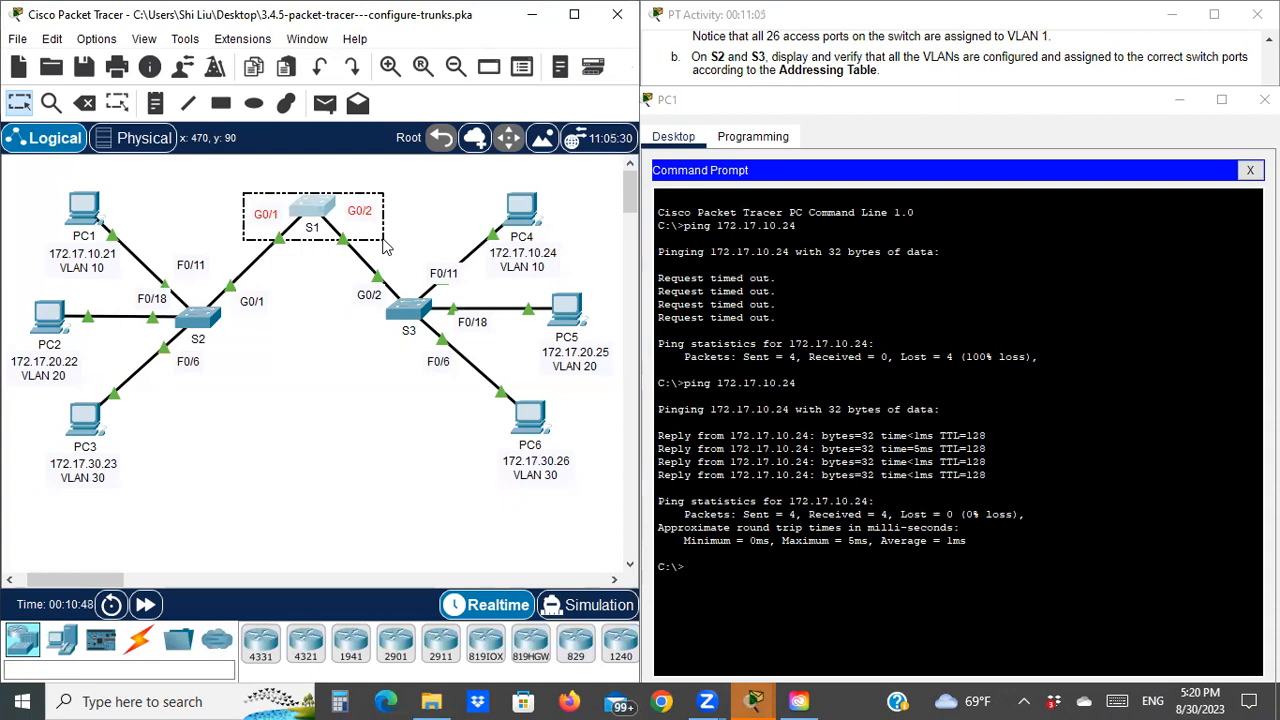
left_click(388, 247)
left_click_drag(250, 195, 282, 240)
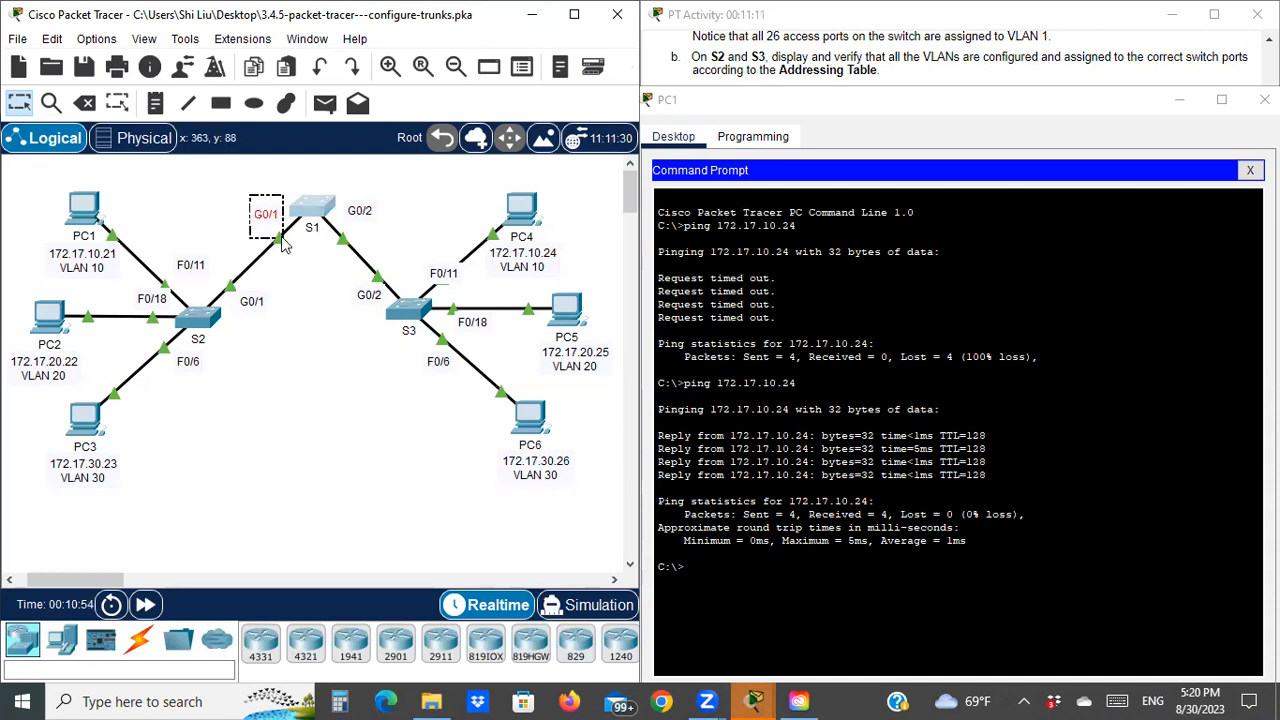
left_click_drag(282, 238, 283, 239)
left_click_drag(236, 313, 279, 297)
left_click_drag(350, 191, 386, 246)
left_click_drag(349, 308, 390, 284)
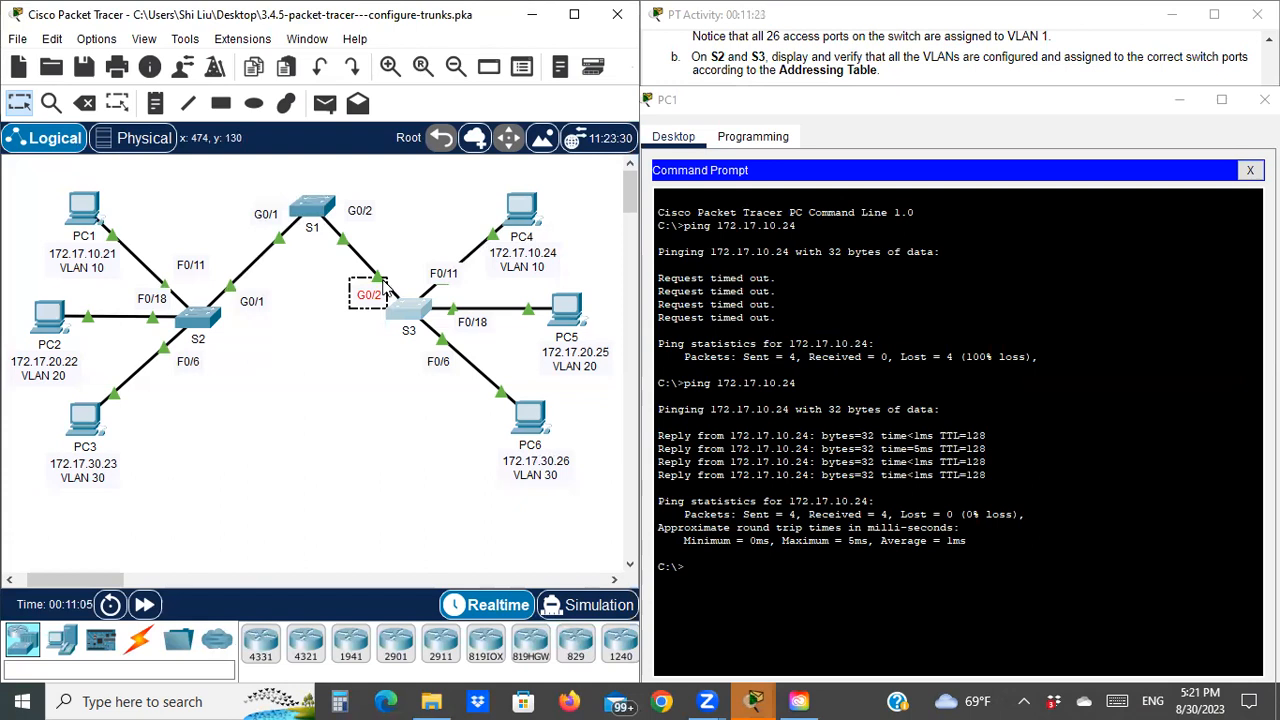
left_click(287, 370)
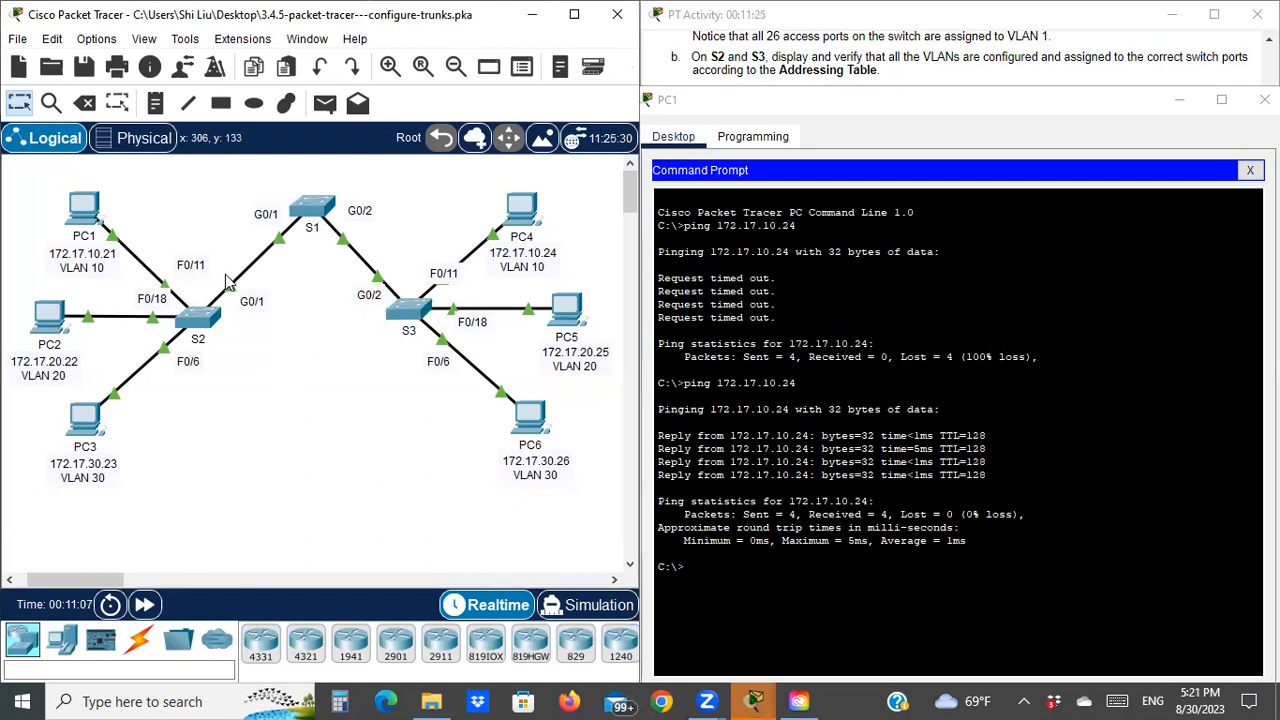
Step: Examine S2's G0/1 and S3's G0/2, compare with the S1 trunking instructions, and close the PC1 window
left_click_drag(213, 263, 399, 313)
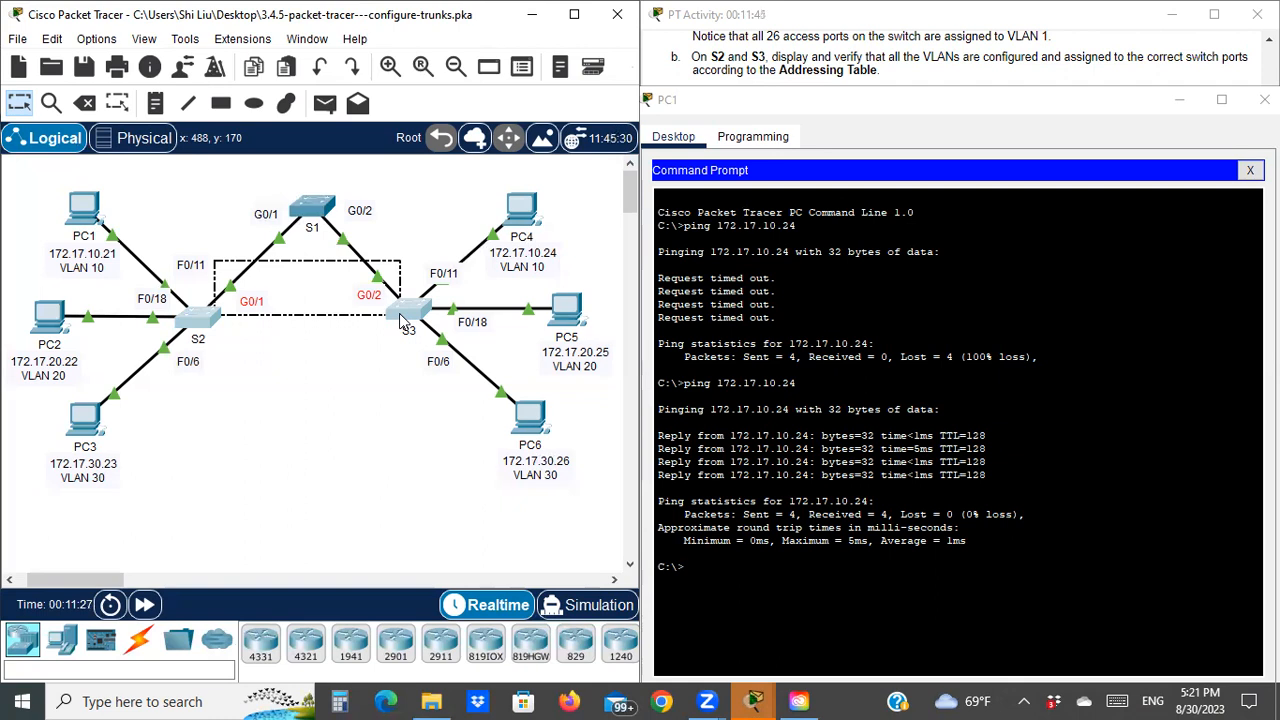
left_click_drag(399, 313, 399, 313)
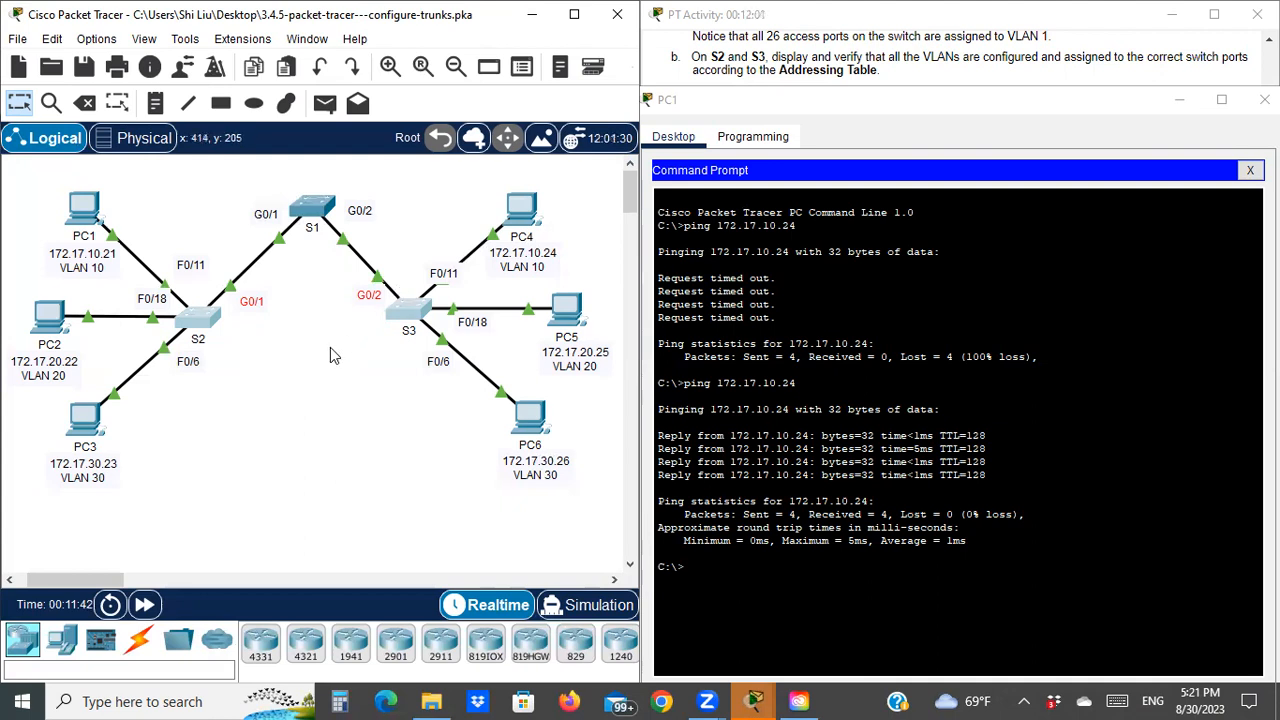
left_click(1037, 118)
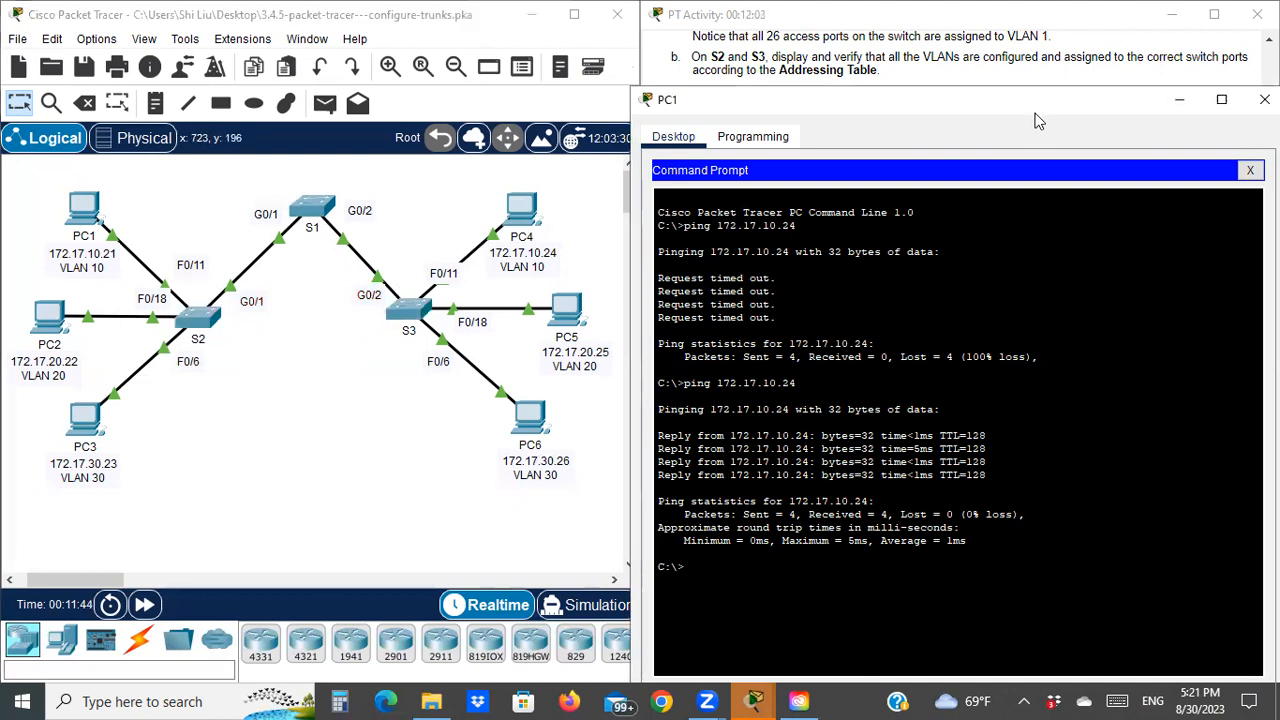
left_click_drag(1037, 118, 1019, 430)
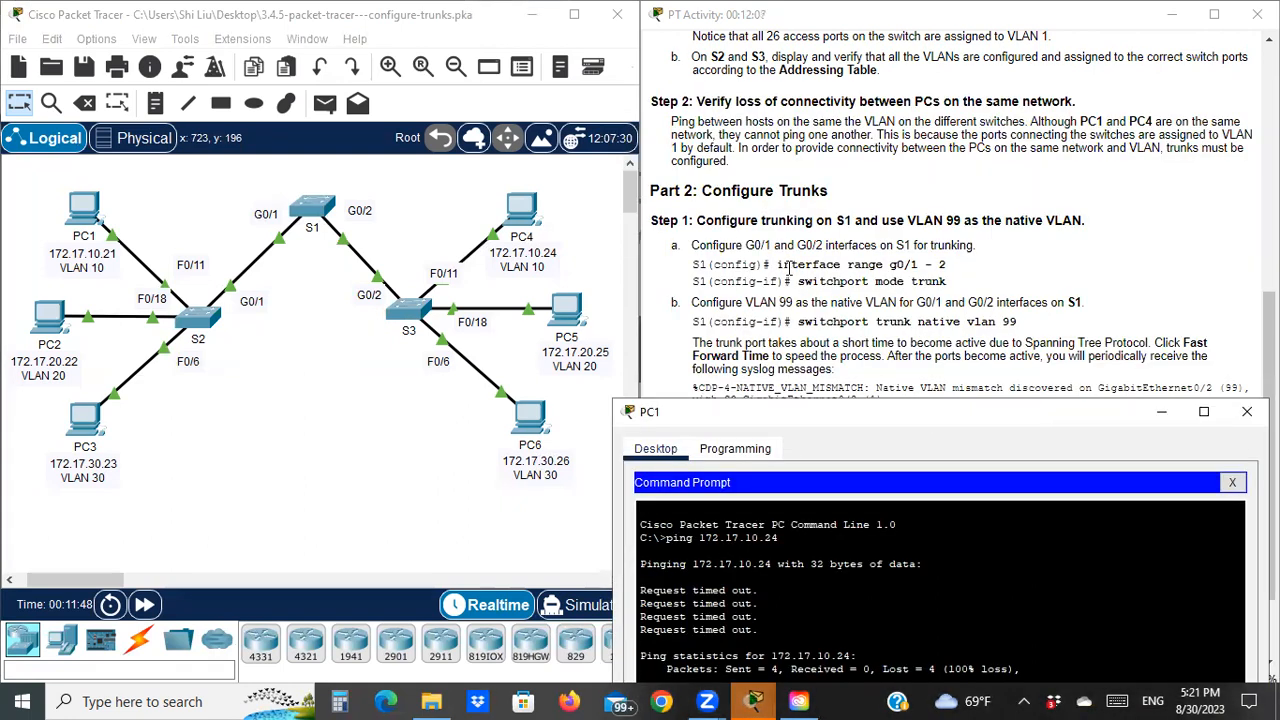
left_click(343, 358)
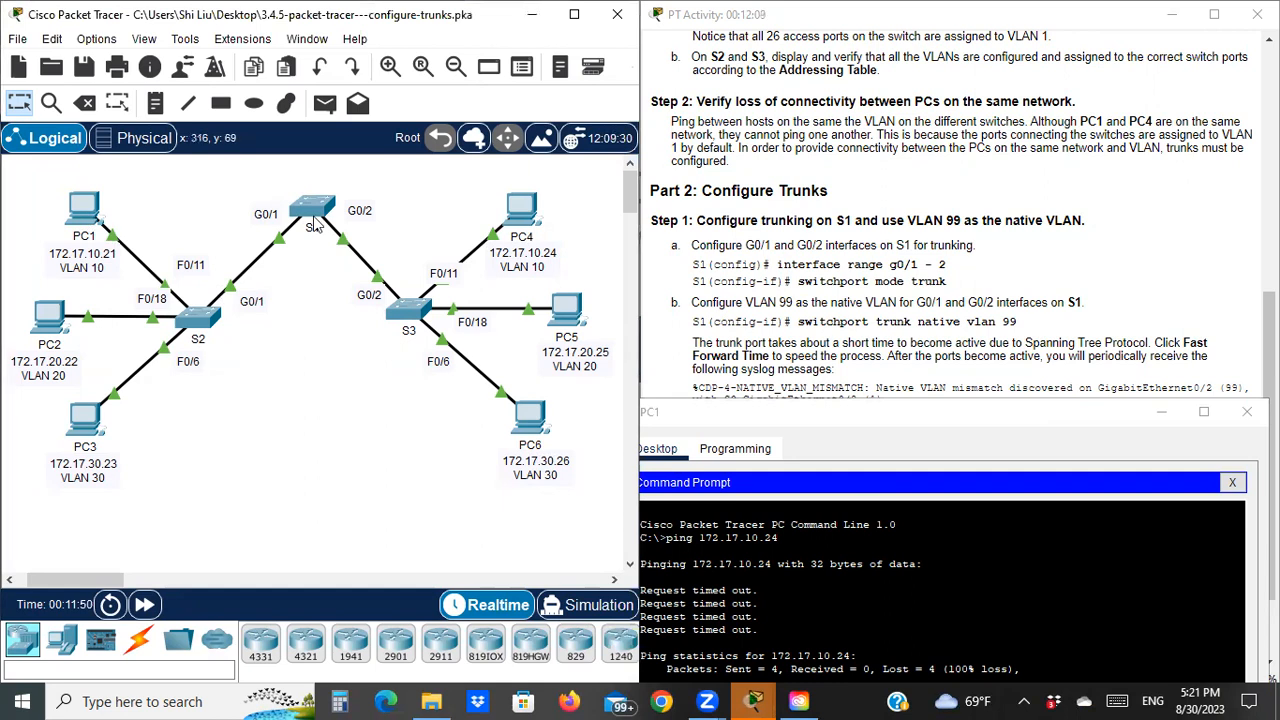
left_click(843, 418)
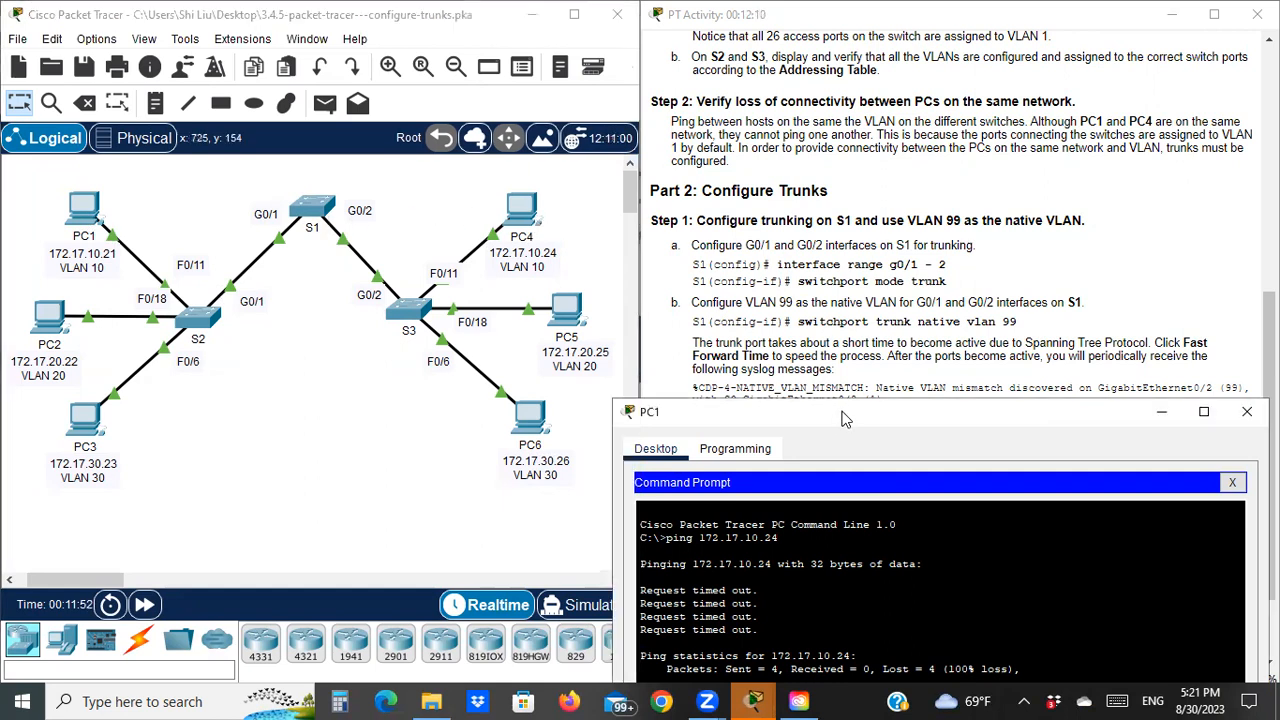
left_click_drag(843, 418, 806, 84)
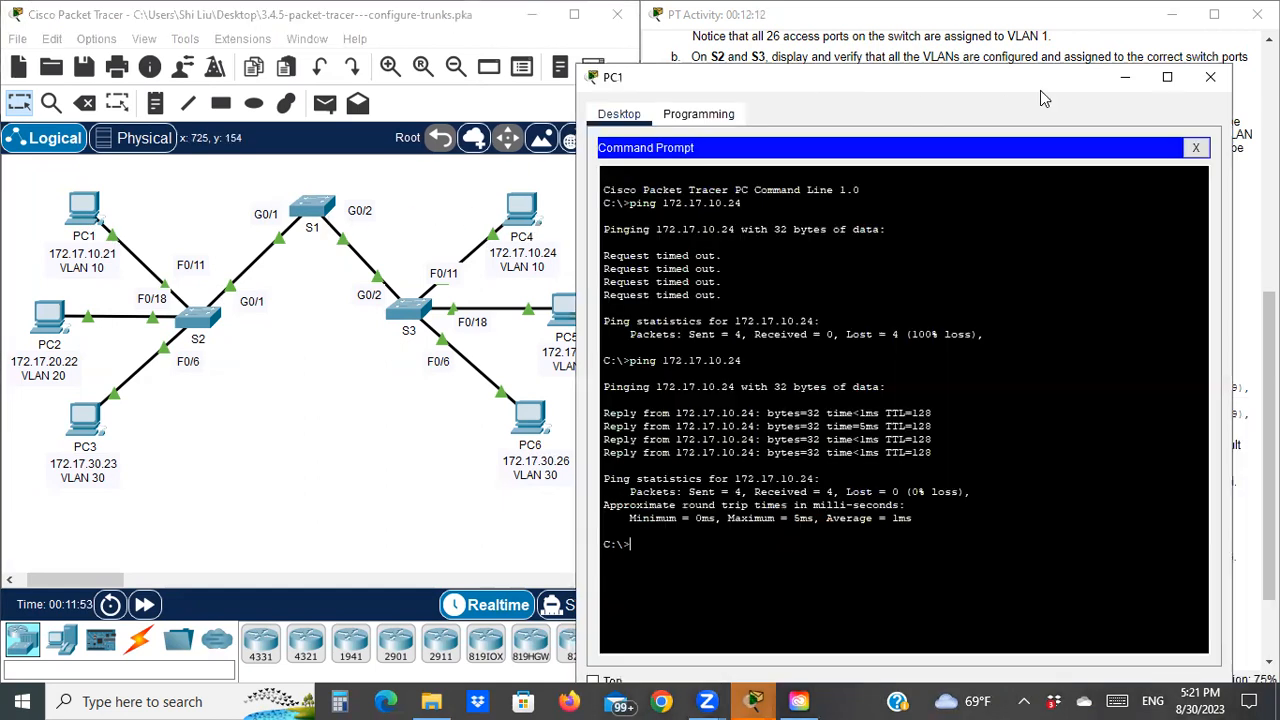
left_click(1211, 84)
Step: Read the Part 2 Step 2 instructions on verifying trunking and open S2's CLI beside them
scroll(785, 457, "down", 3)
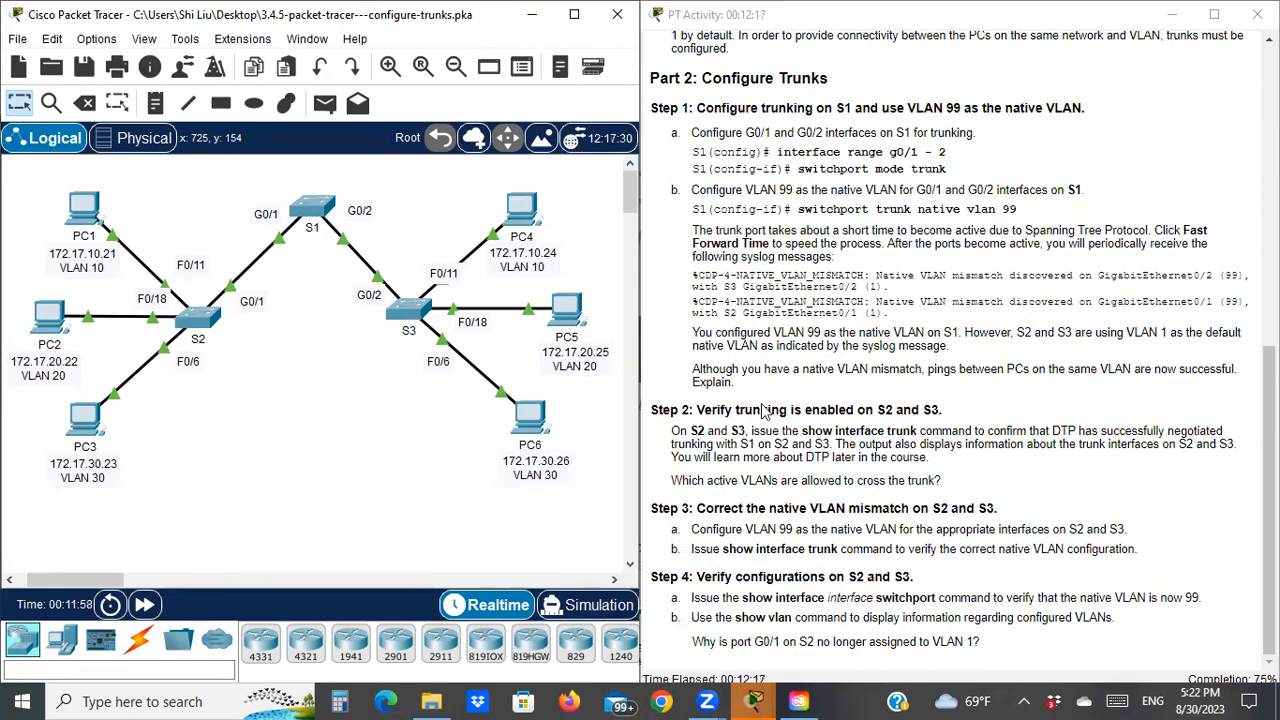
left_click_drag(681, 410, 858, 412)
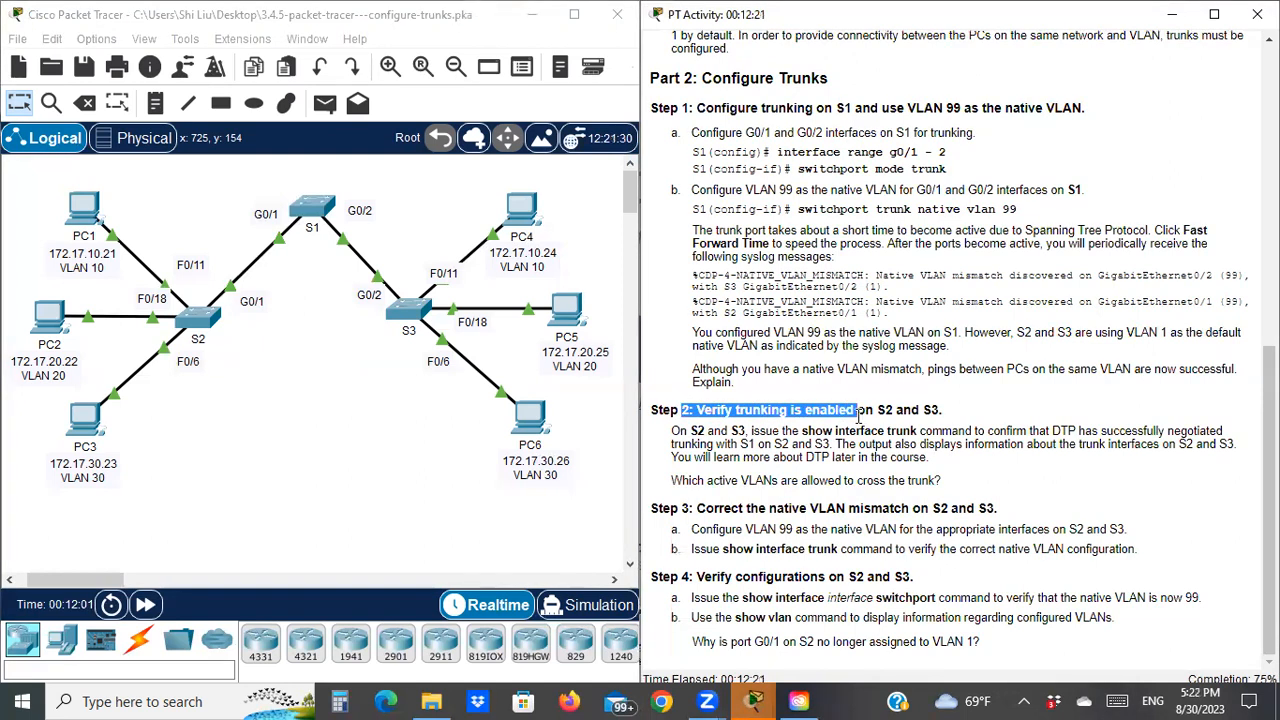
left_click(204, 324)
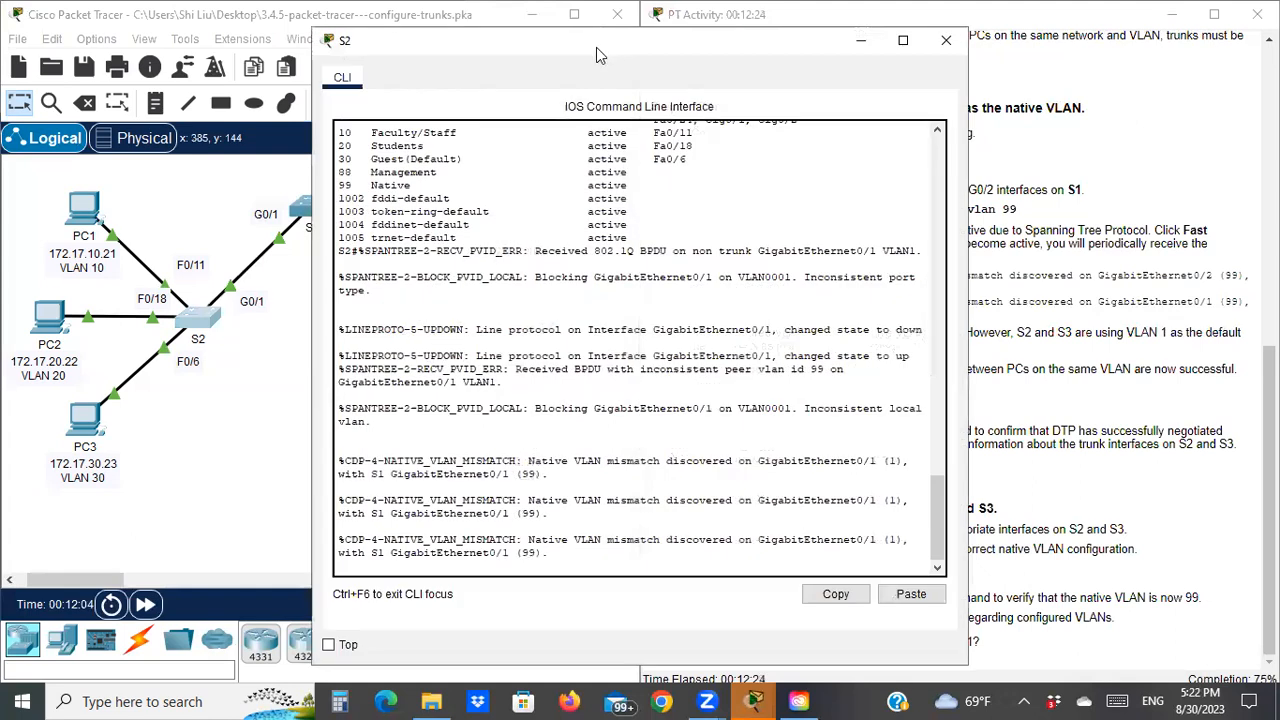
left_click_drag(596, 47, 286, 43)
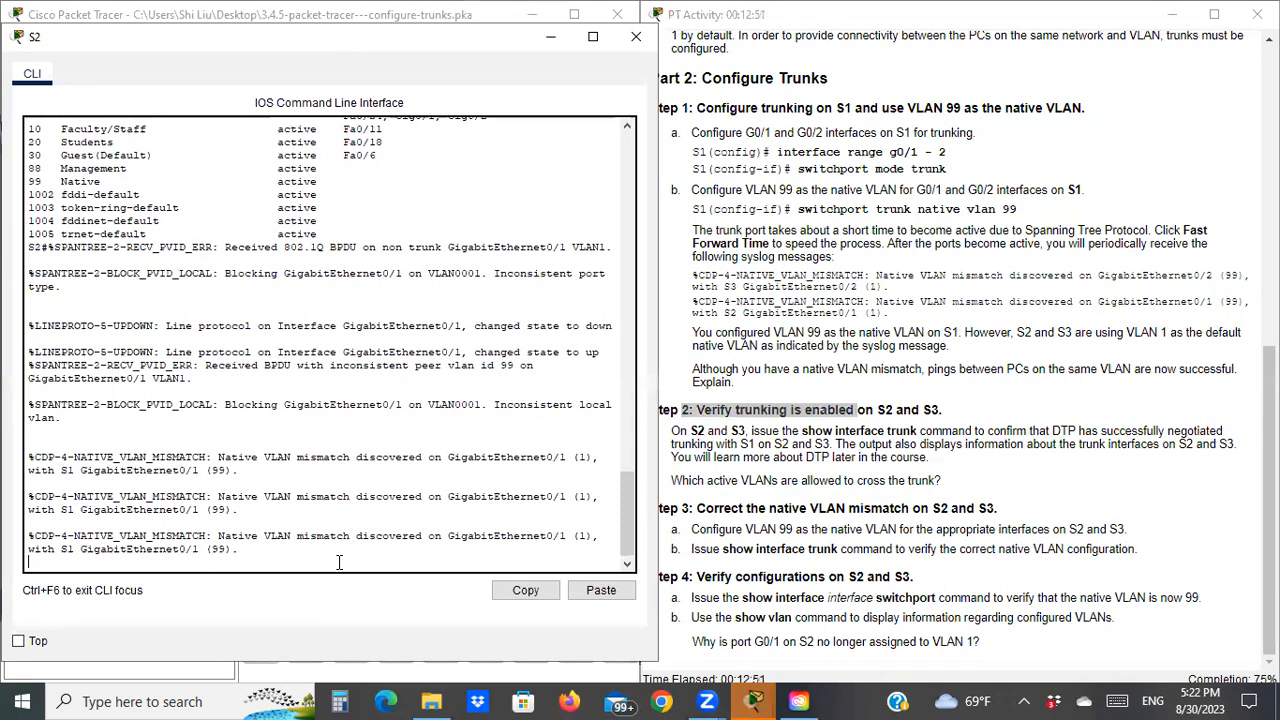
Step: Display S2's trunk interfaces with the command "sh int trunk"
key("Return")
key("Return")
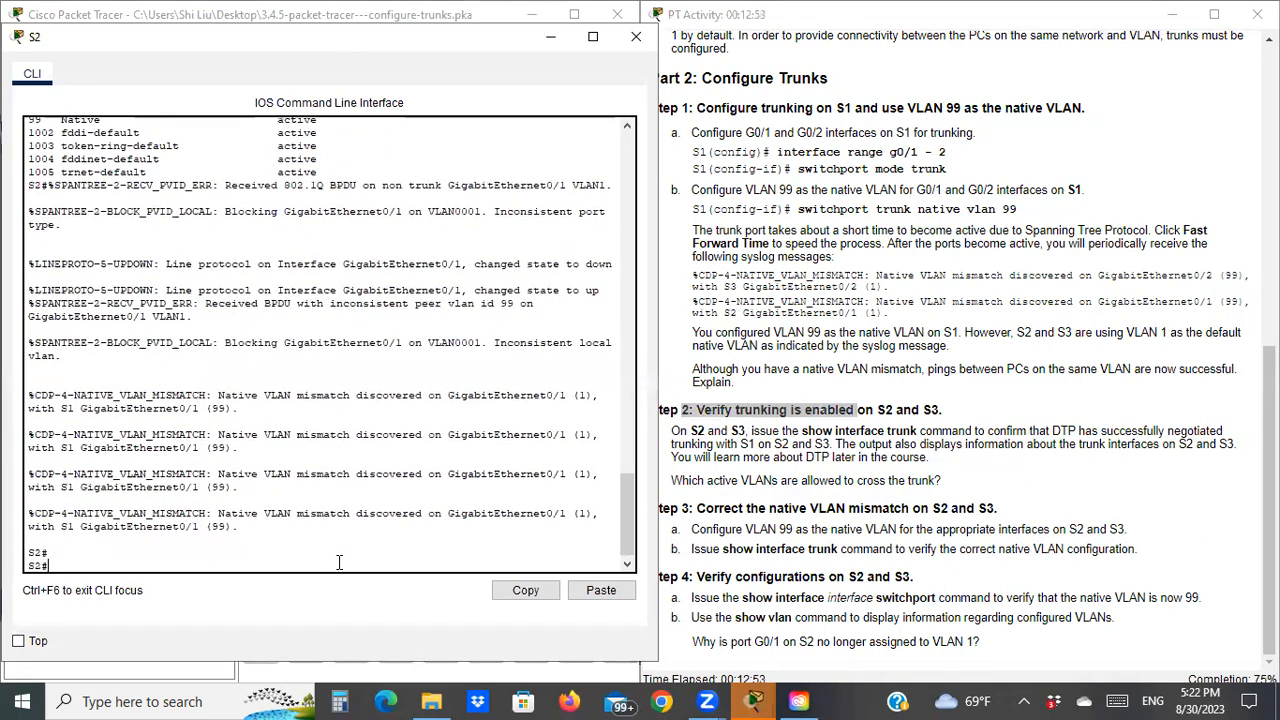
type("sh int trunk")
key("Return")
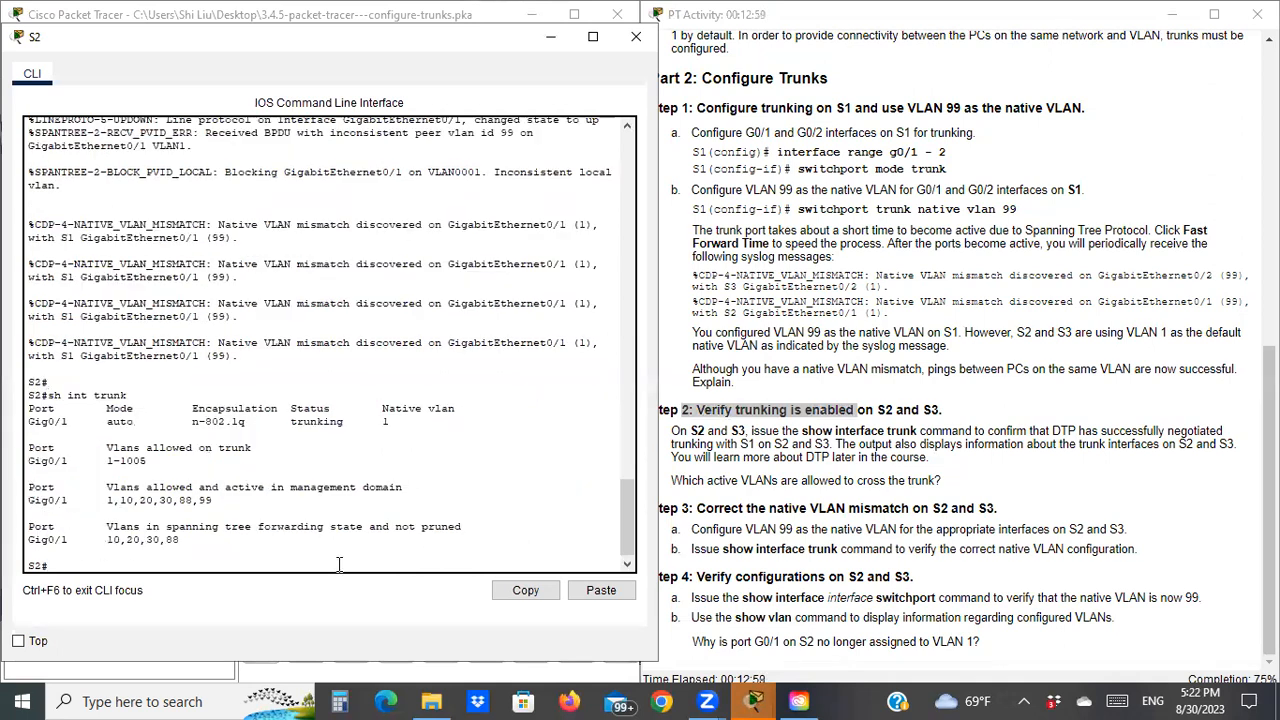
Step: Examine Gig0/1's port and trunking status in S2's output beside the topology, and close the S2 window
left_click_drag(356, 38, 864, 58)
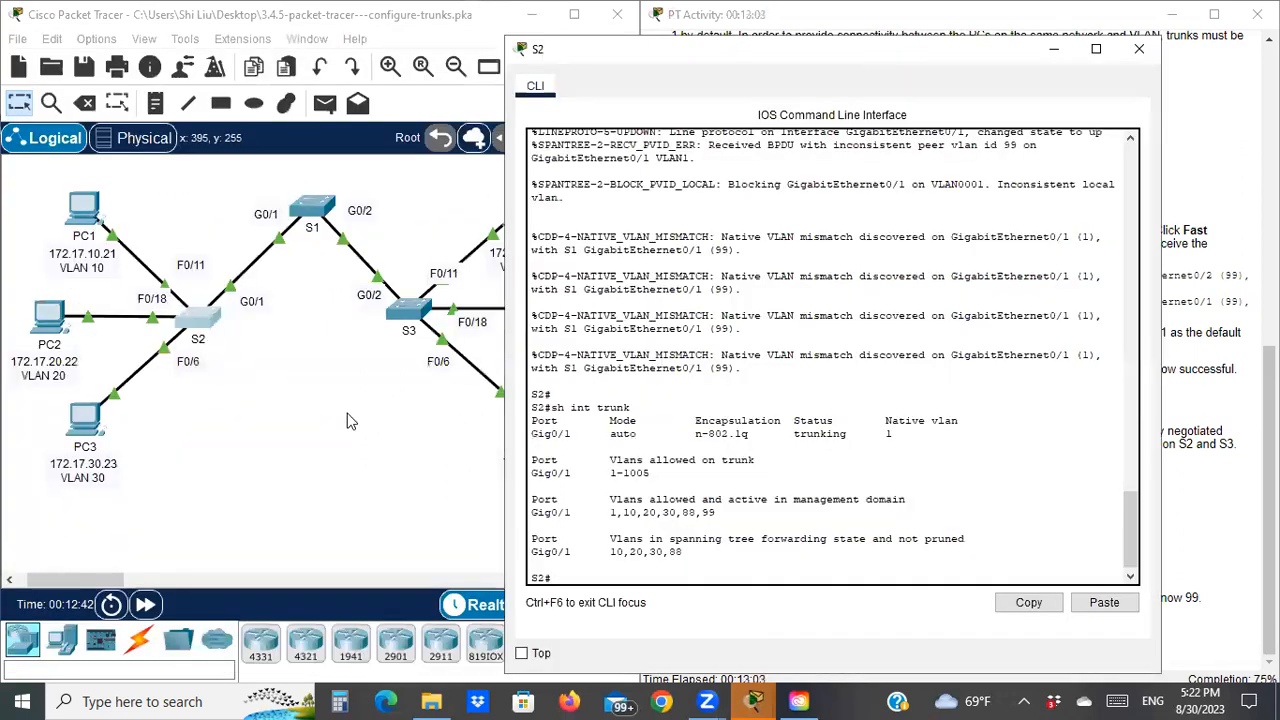
left_click_drag(544, 433, 583, 434)
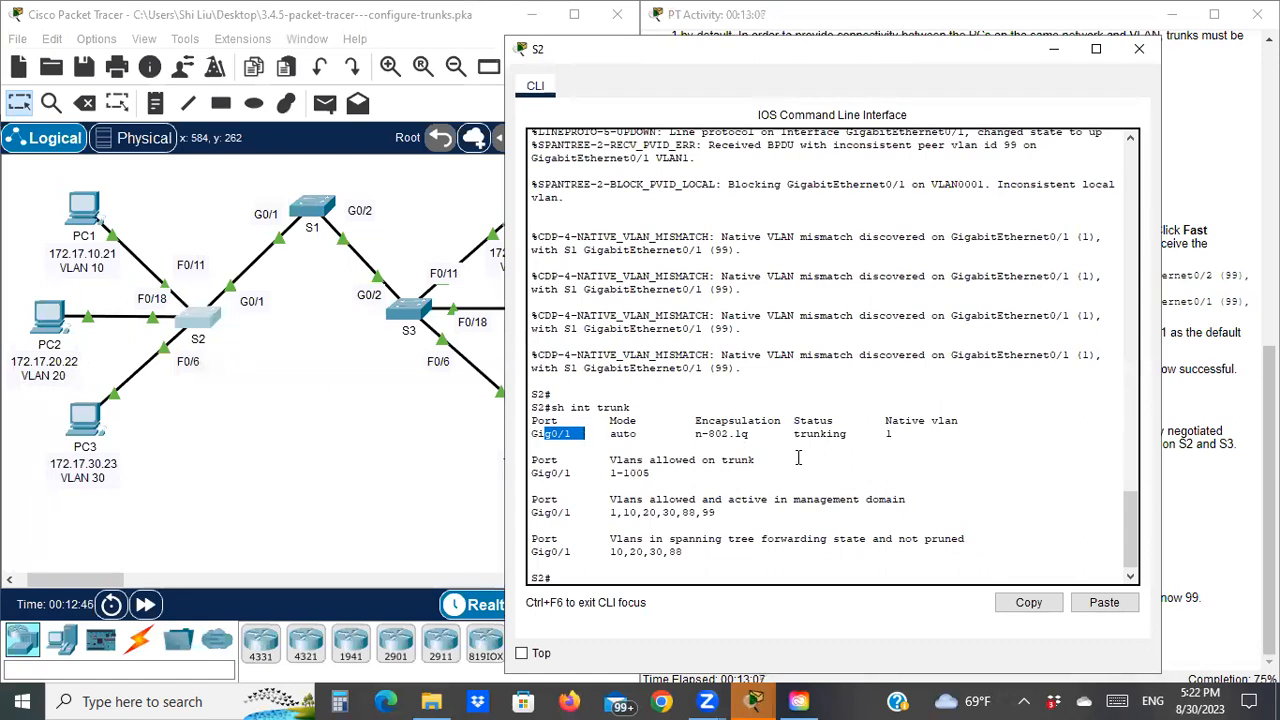
left_click_drag(795, 434, 860, 436)
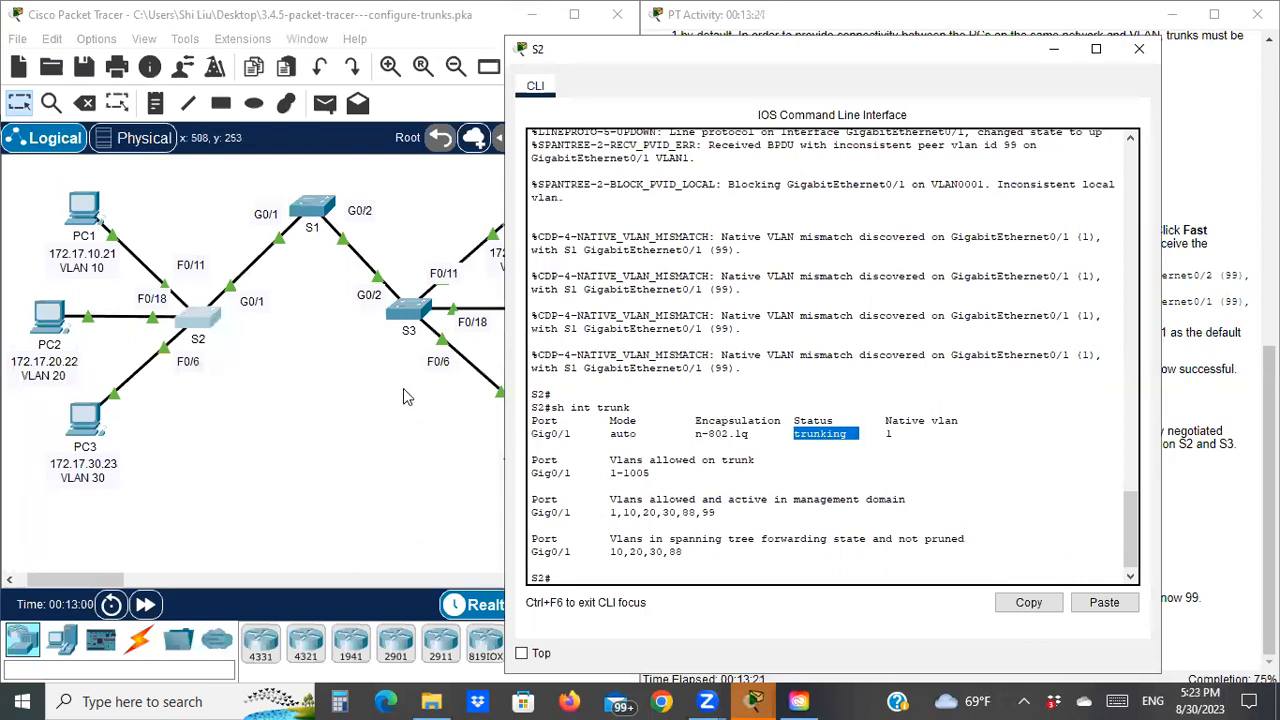
left_click_drag(572, 434, 530, 435)
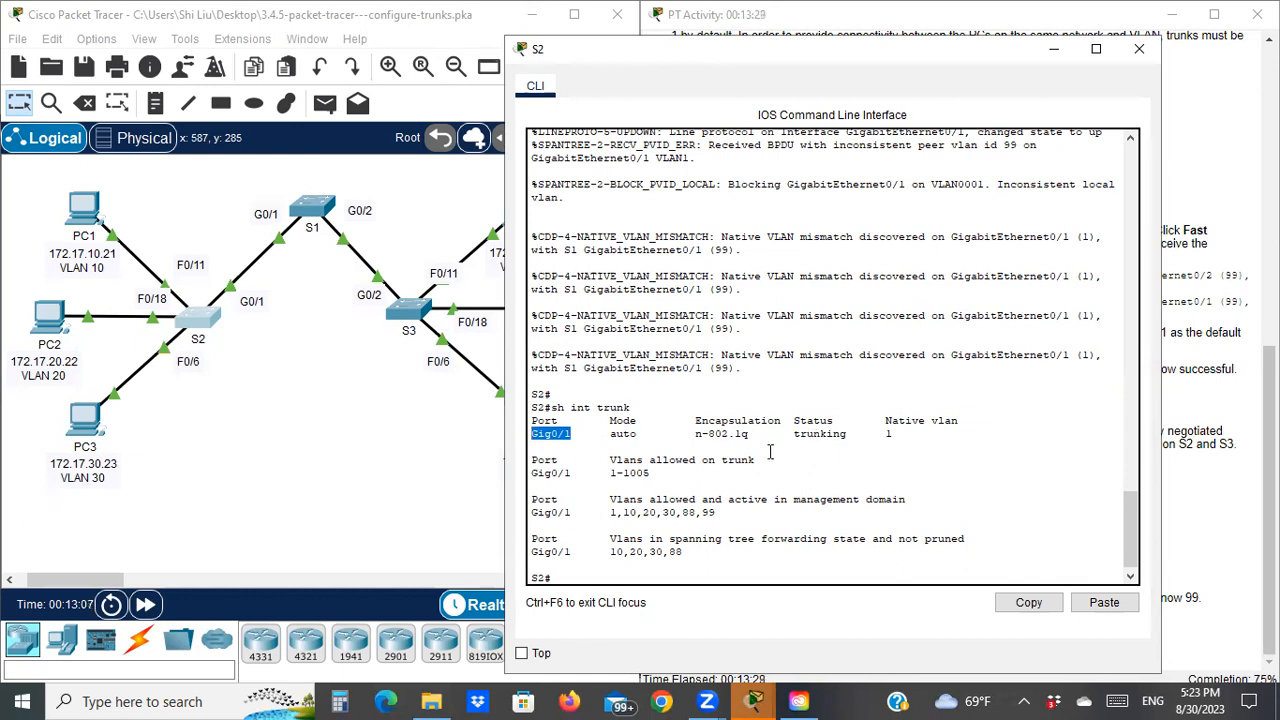
left_click(1130, 62)
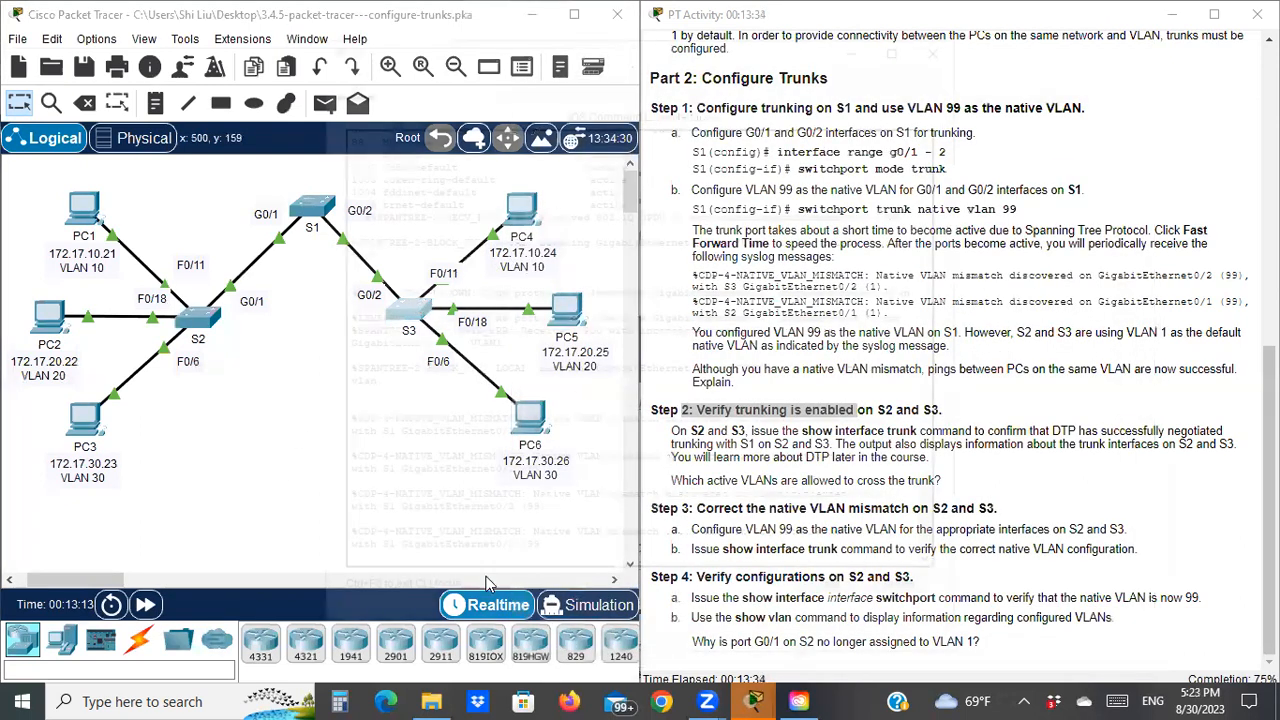
Step: Run "sh int trunk" in S3's CLI and examine Gig0/2's trunking status and mode beside the topology
key("Return")
type("sh int trunk")
key("Return")
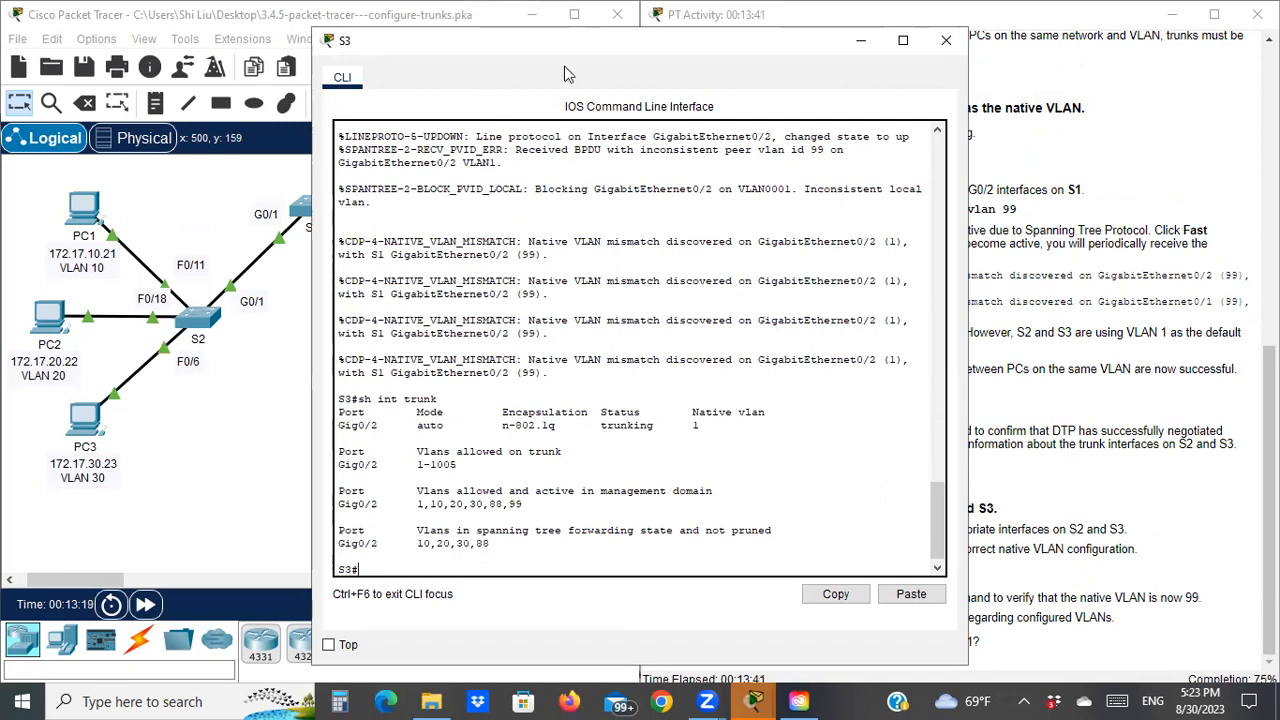
left_click_drag(787, 41, 1020, 34)
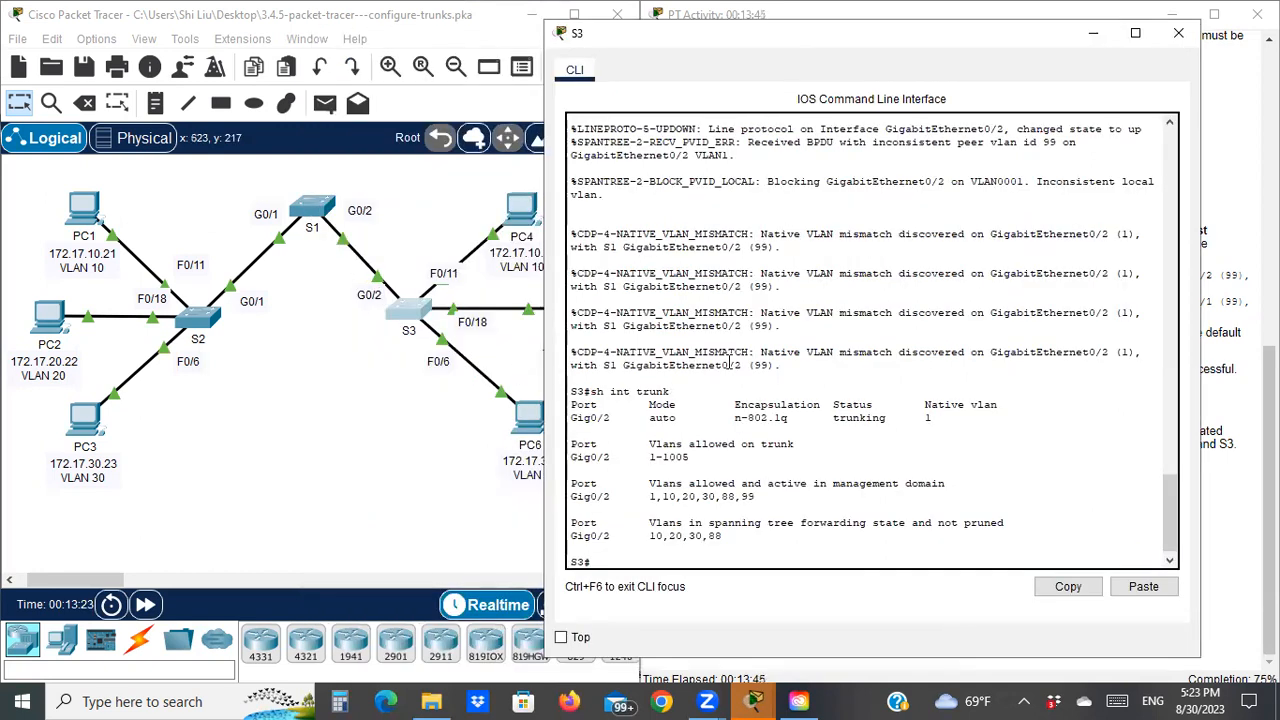
double_click(843, 417)
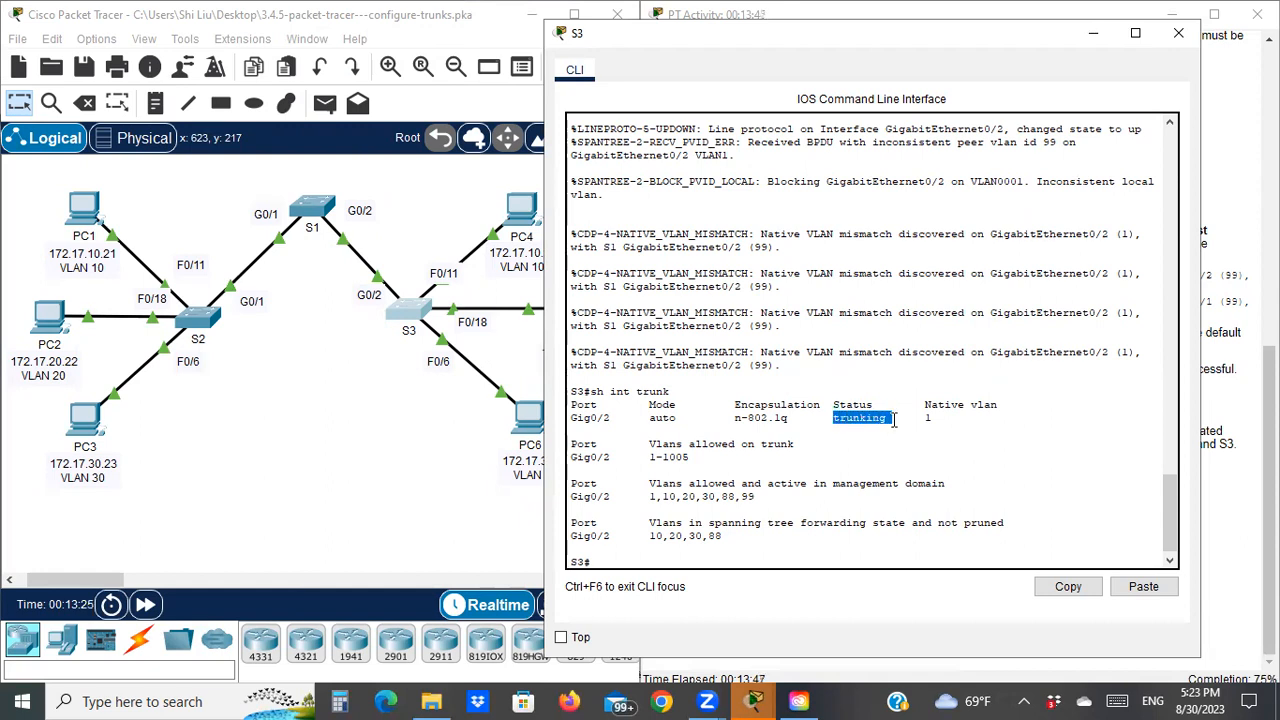
left_click_drag(682, 420, 648, 420)
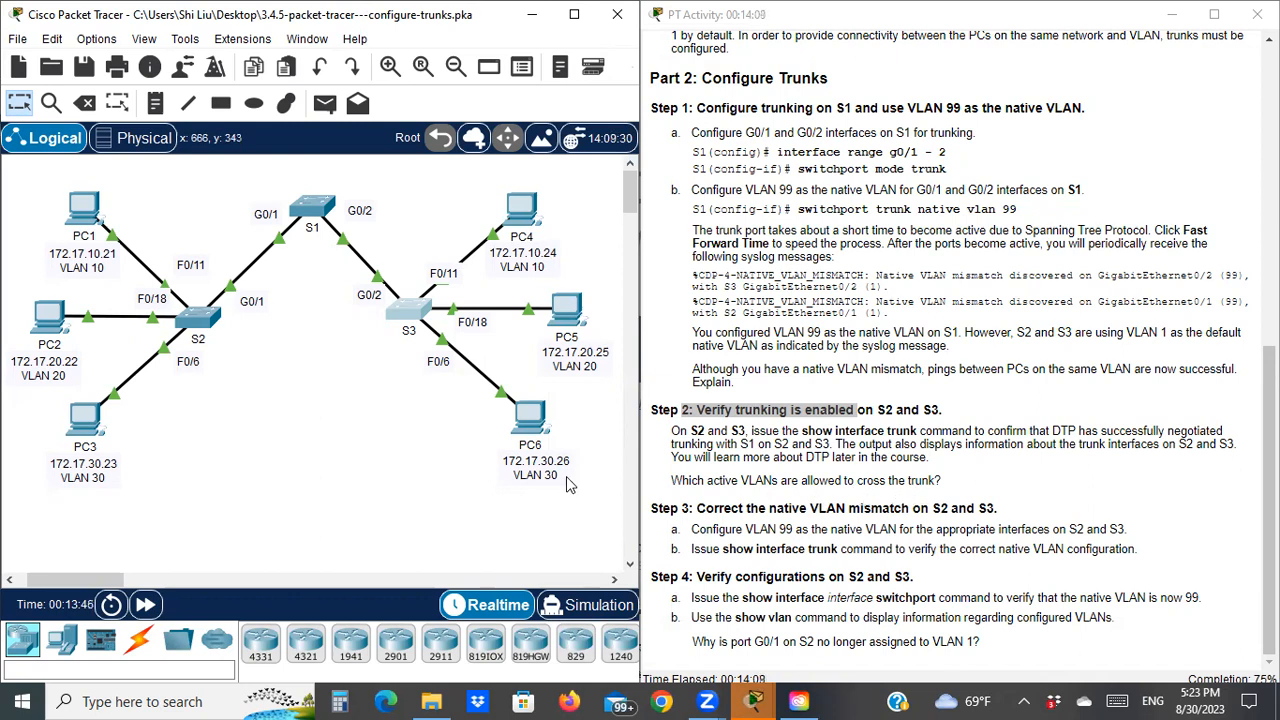
Step: Check the VLANs allowed and active in the management domain on S2's and S3's trunks, closing each window
left_click(197, 318)
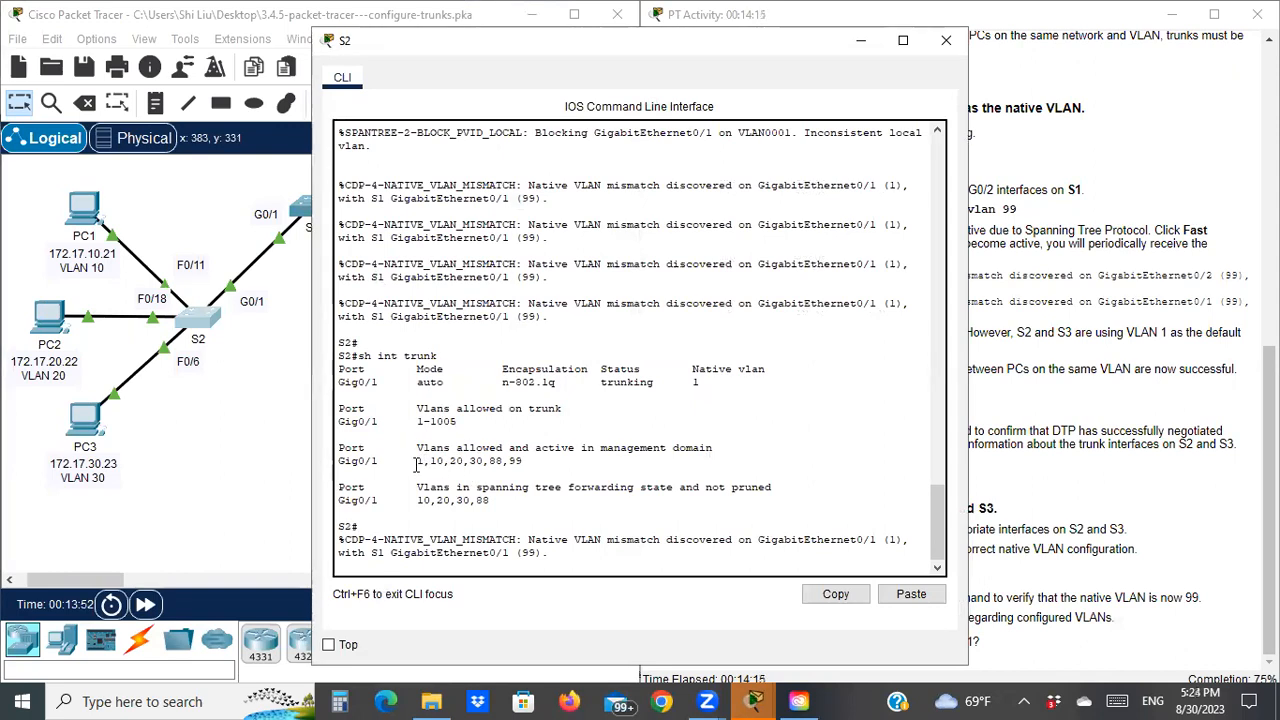
left_click_drag(419, 464, 531, 462)
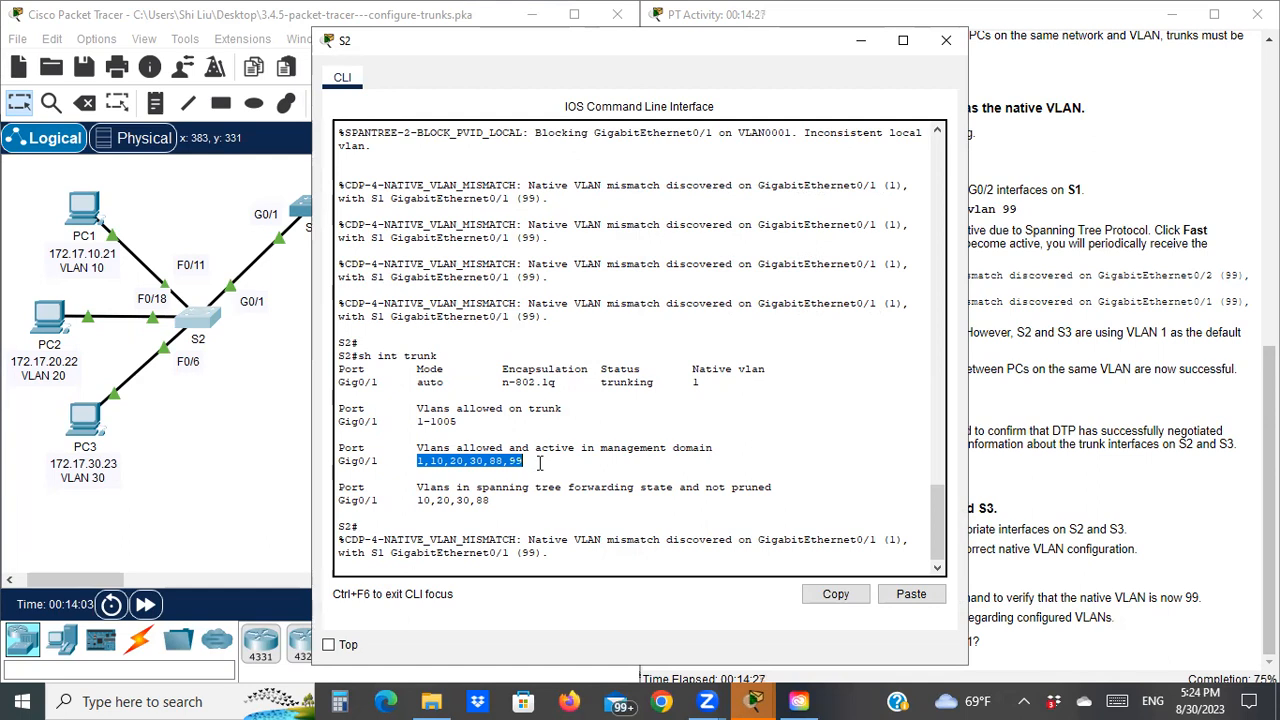
left_click(947, 43)
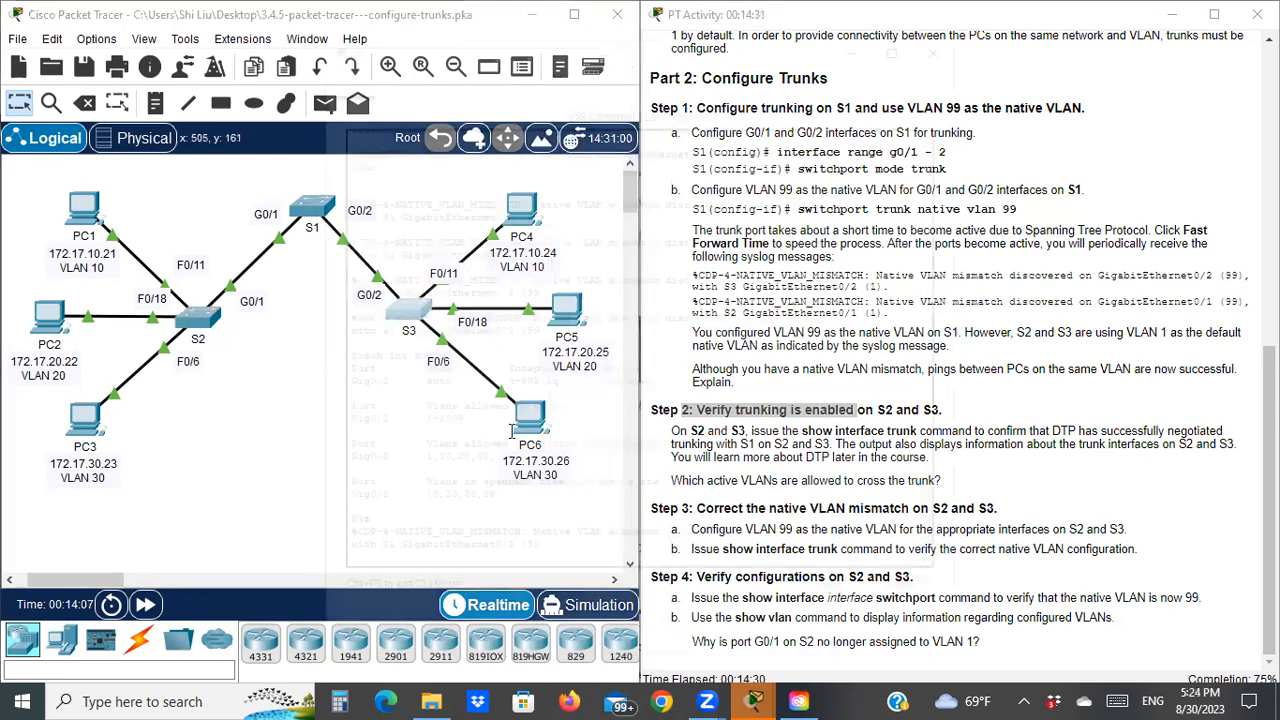
left_click_drag(418, 461, 526, 461)
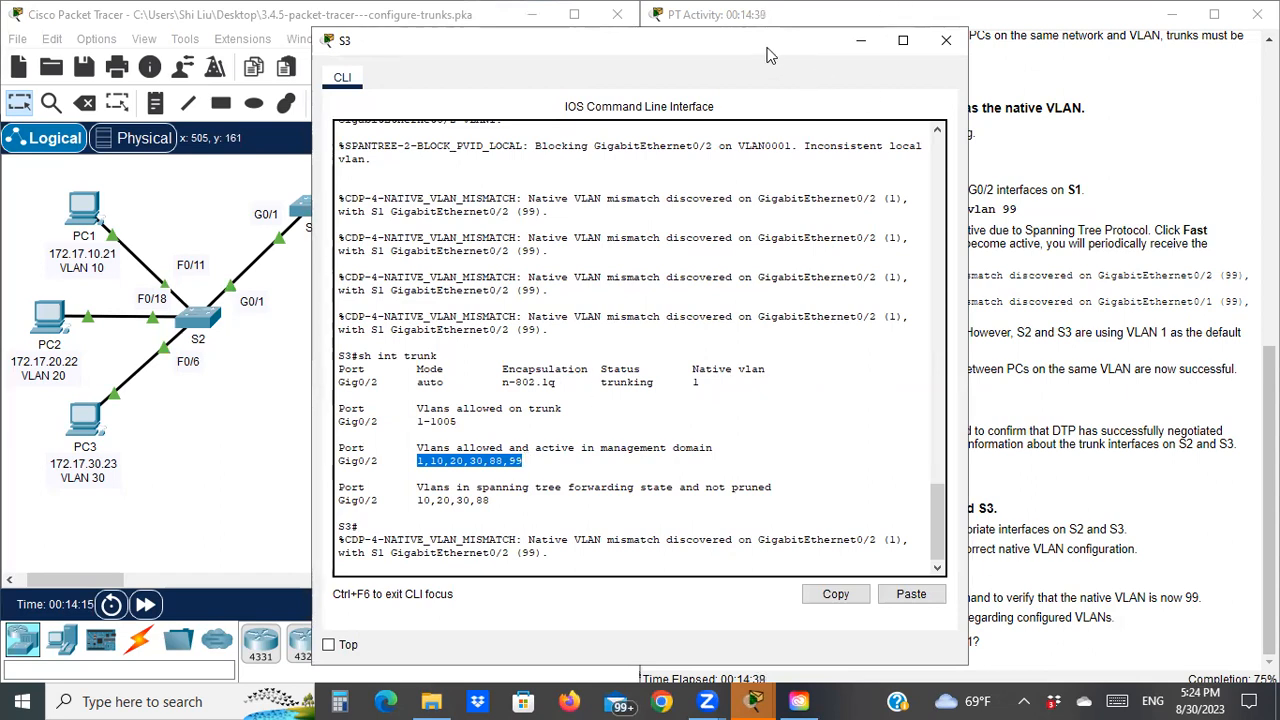
left_click_drag(772, 49, 507, 148)
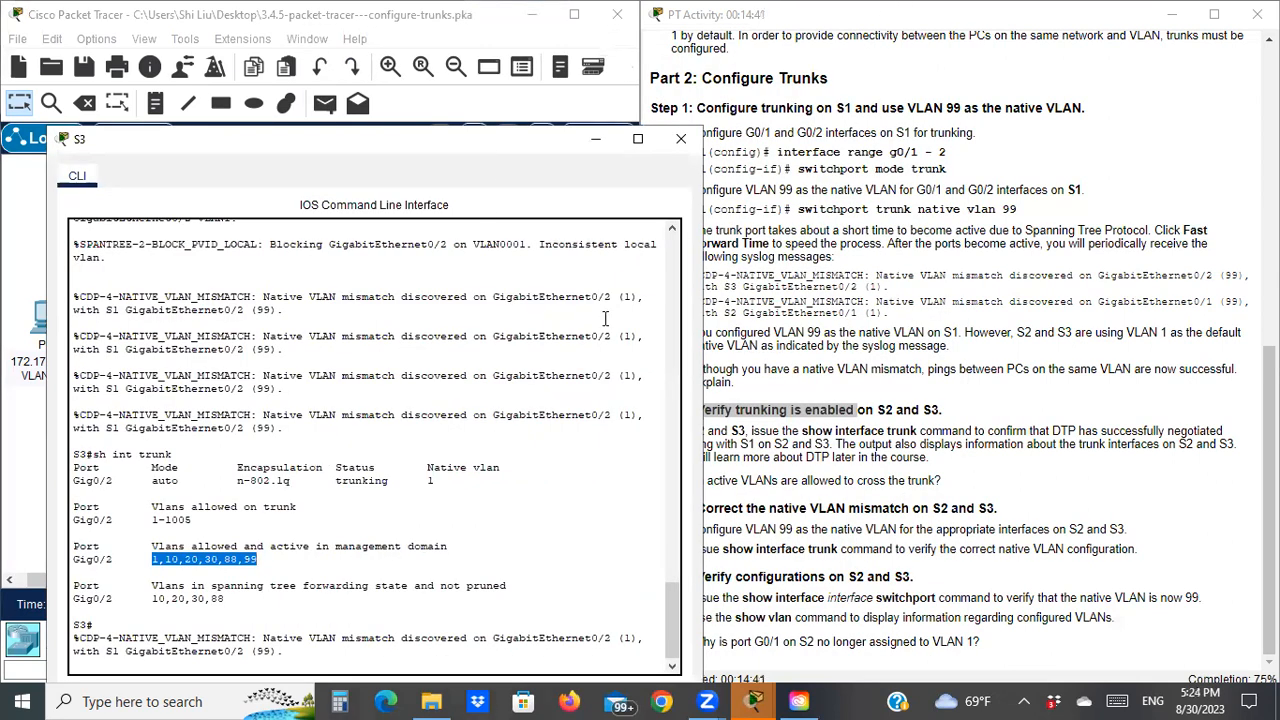
left_click(681, 138)
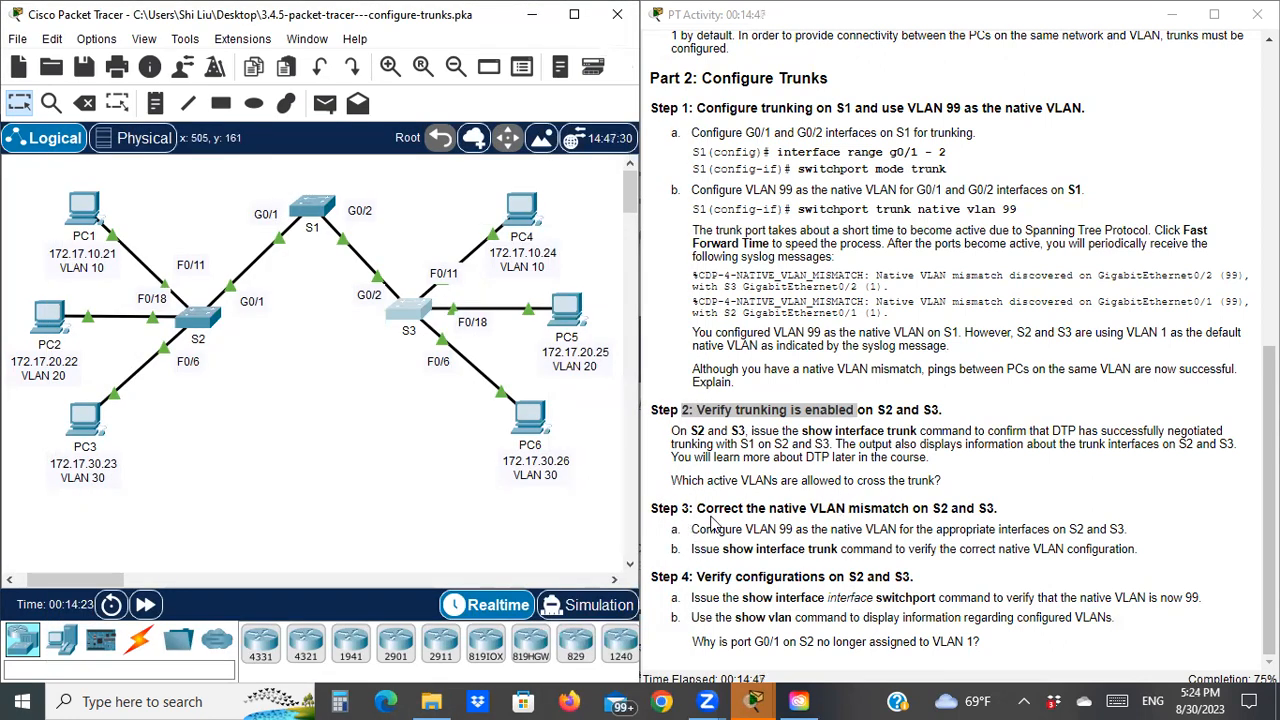
Step: Check the native VLAN in the trunk output of S2 and S3, closing each switch window
left_click(198, 320)
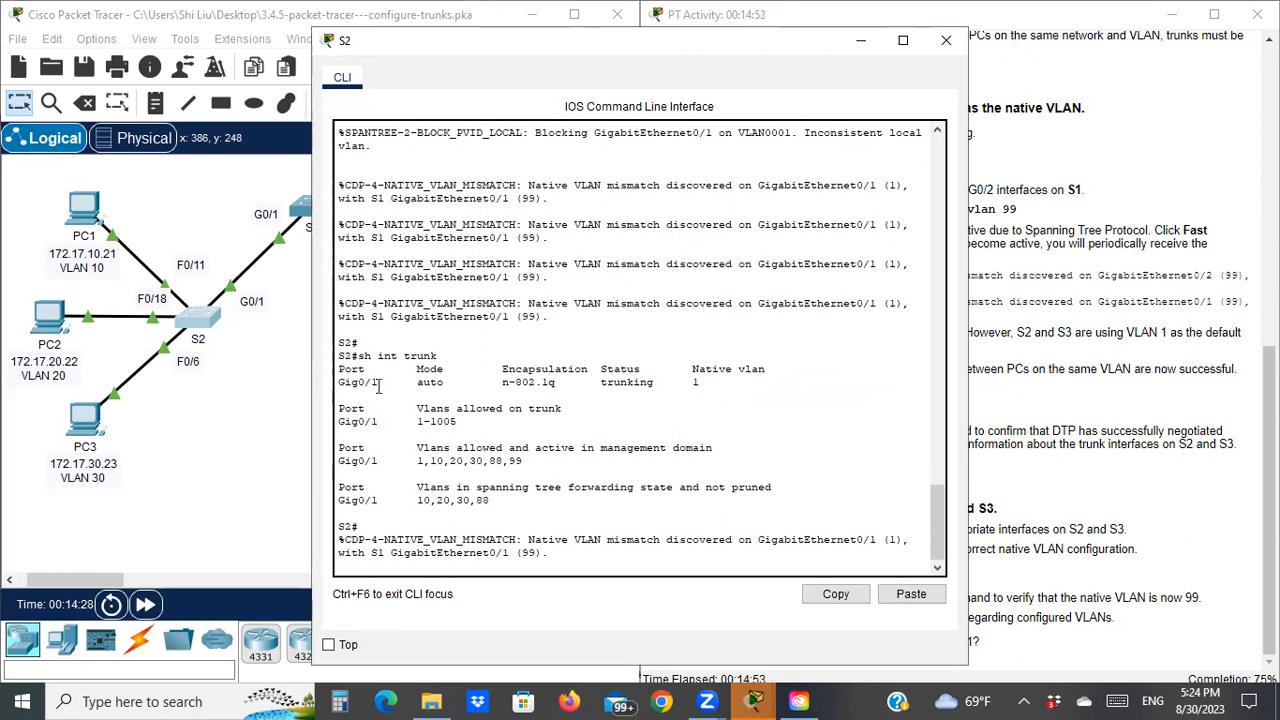
left_click_drag(696, 383, 793, 380)
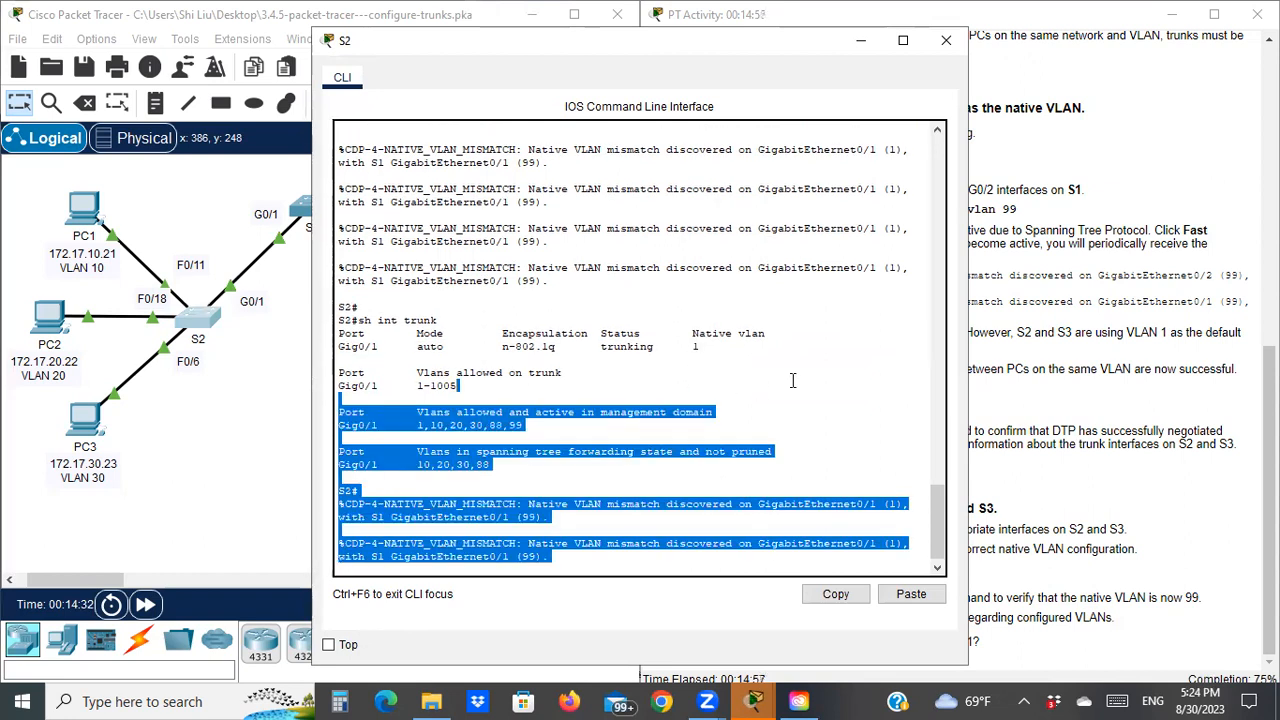
left_click(793, 380)
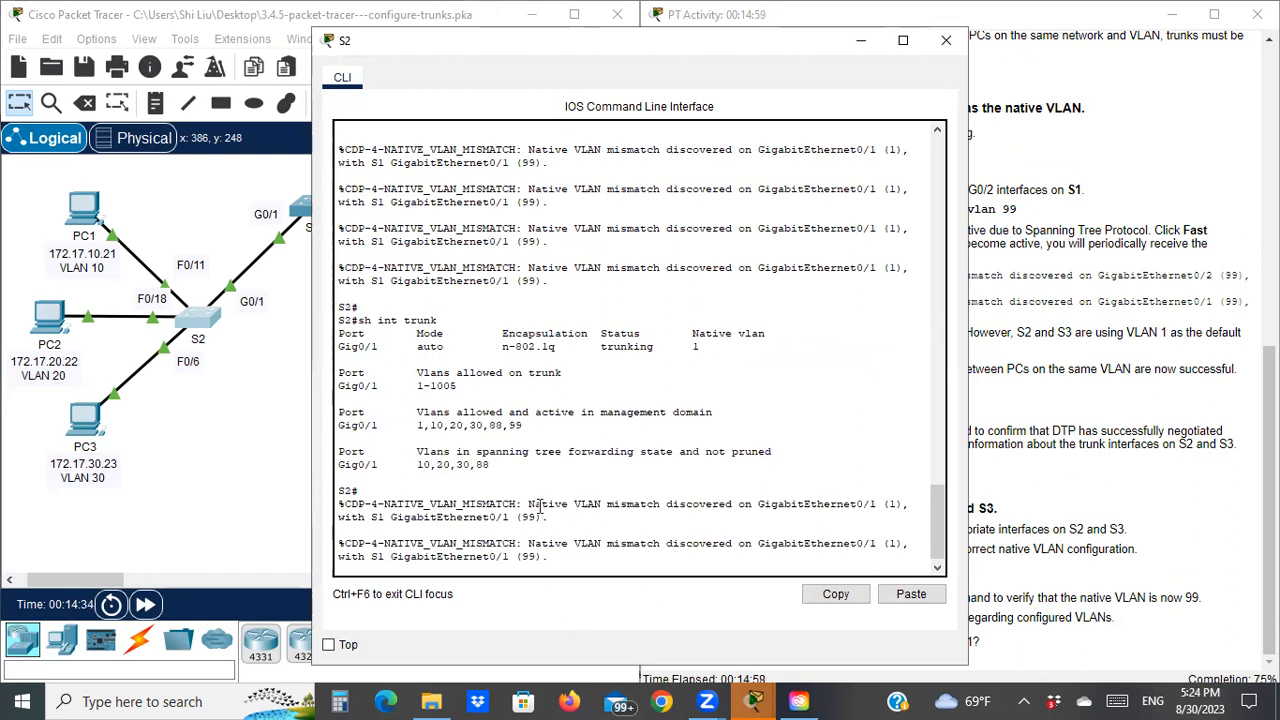
left_click(946, 40)
left_click(418, 313)
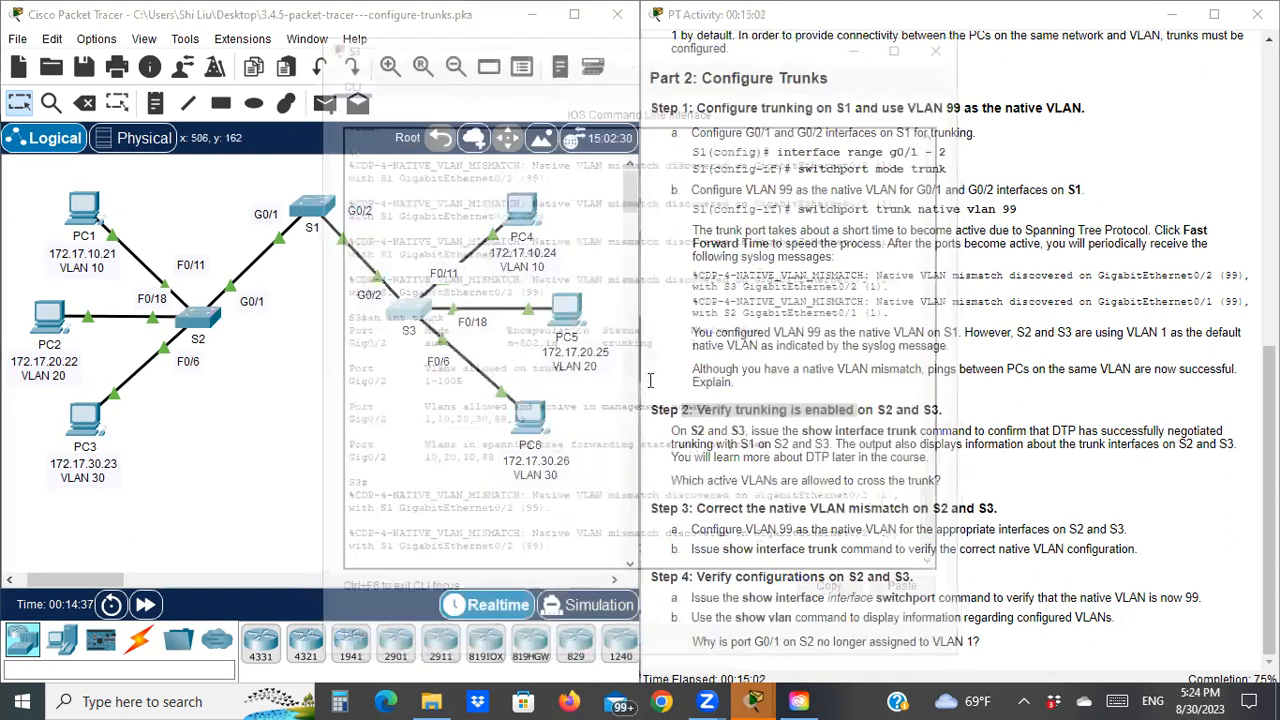
left_click_drag(688, 343, 745, 347)
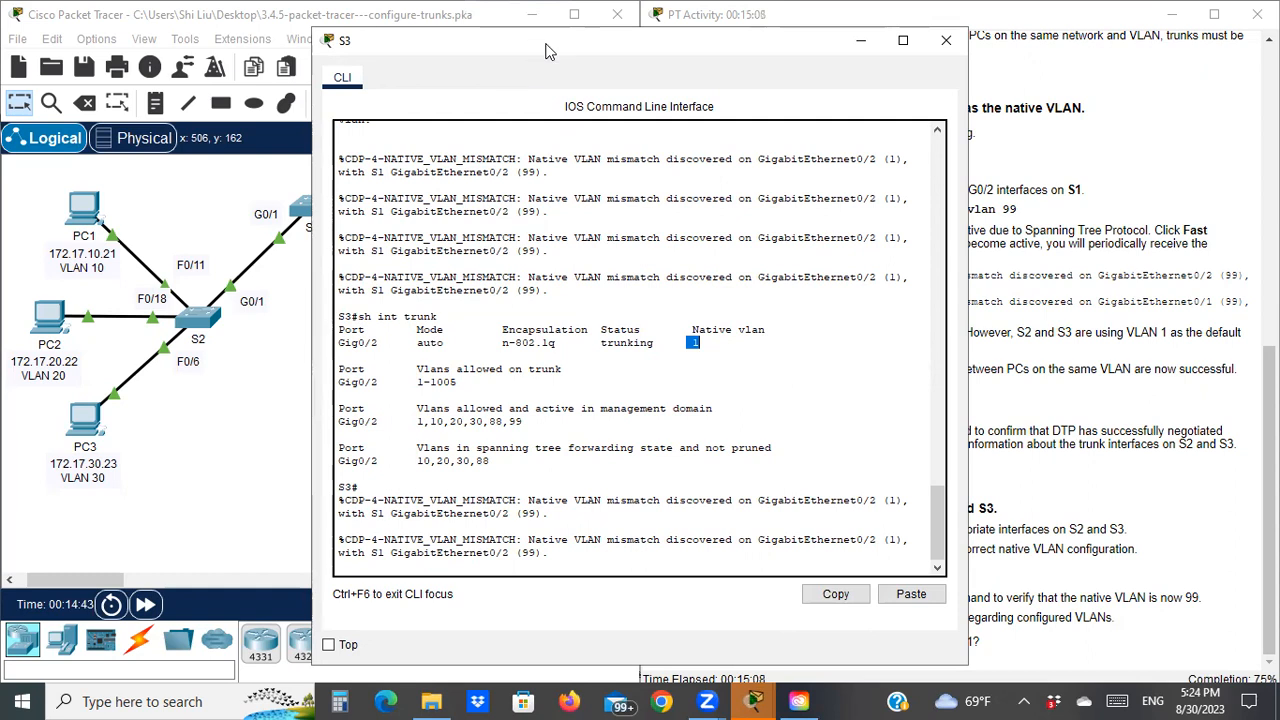
left_click_drag(545, 52, 801, 79)
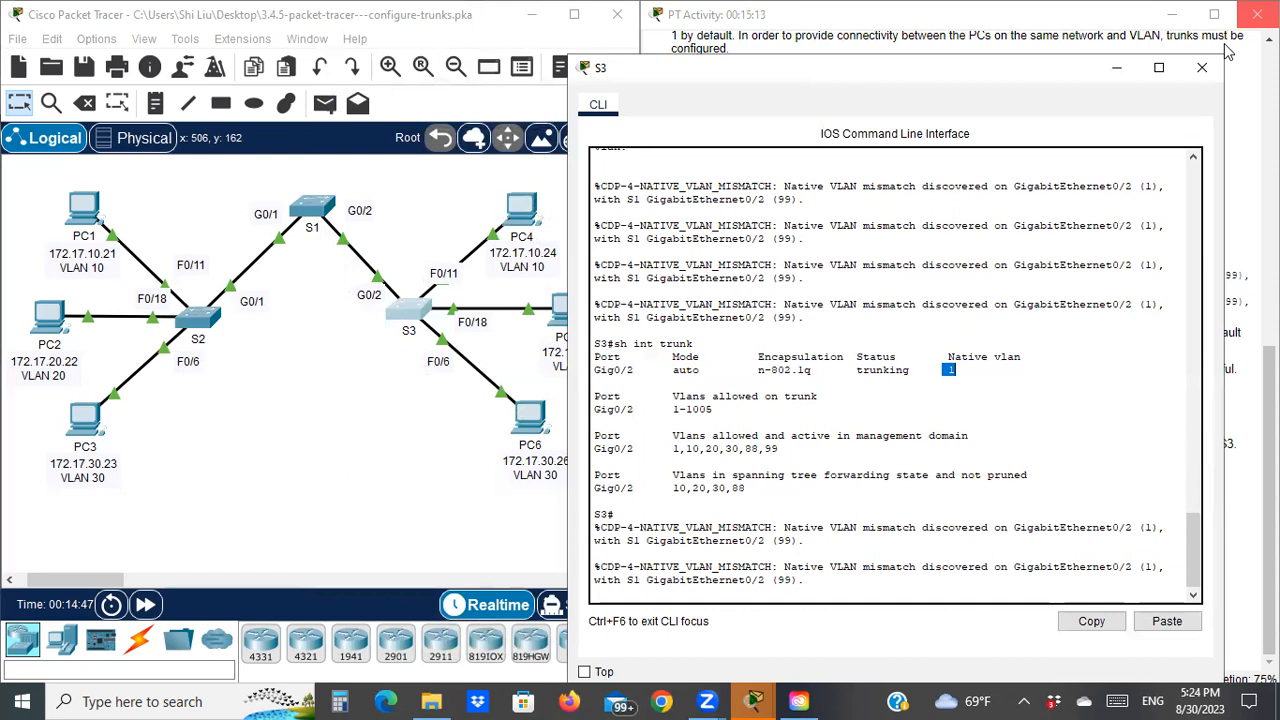
left_click(1199, 70)
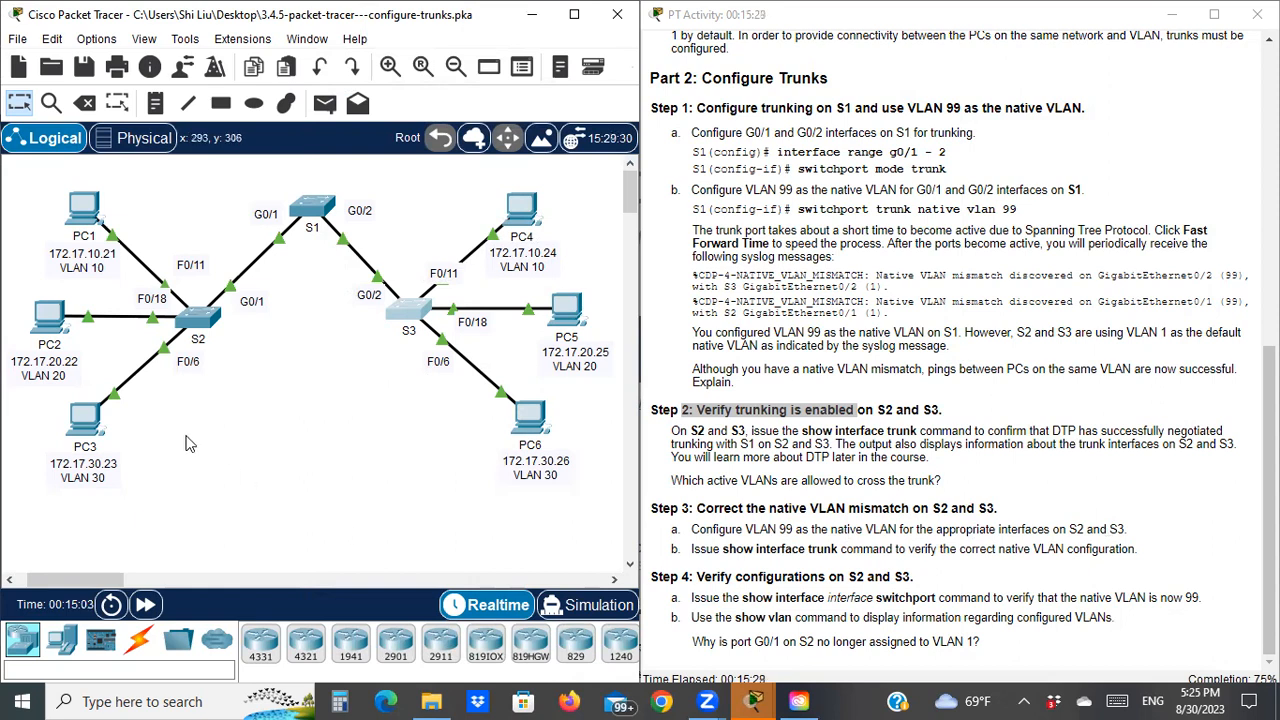
Step: Open S2's CLI and enter interface configuration mode for g0/1
left_click(205, 320)
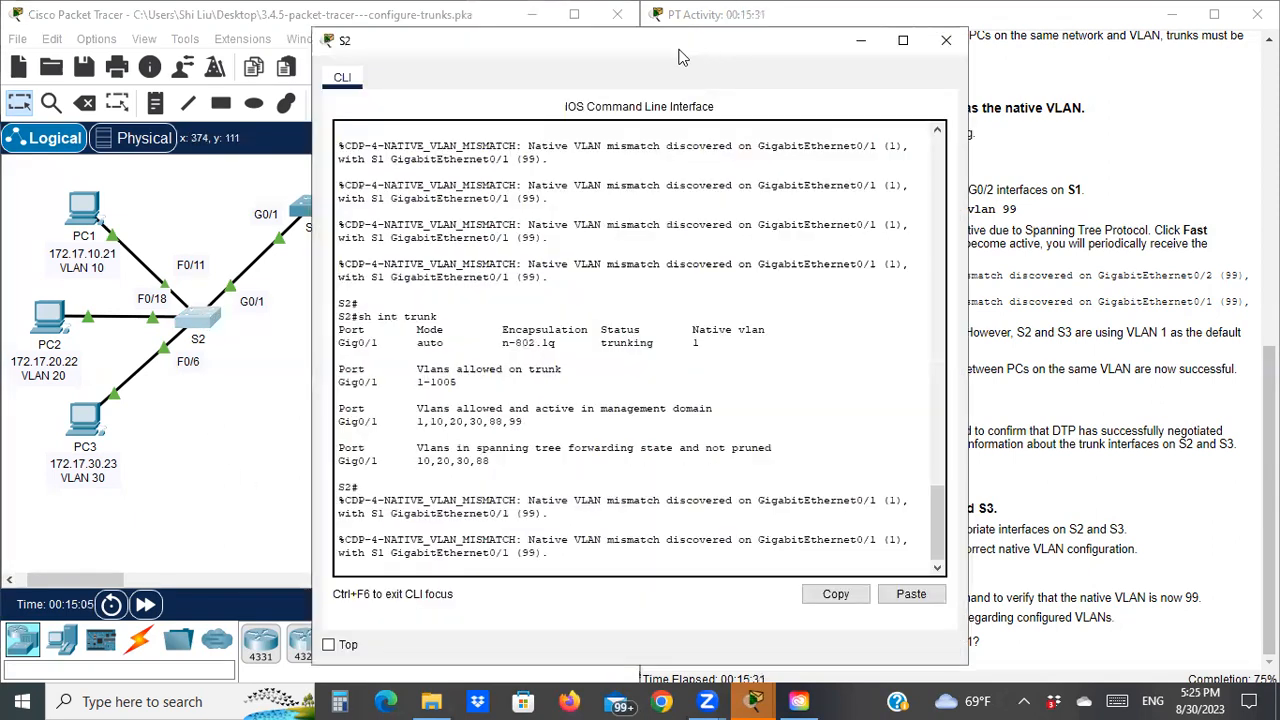
left_click_drag(678, 57, 658, 59)
key("Return")
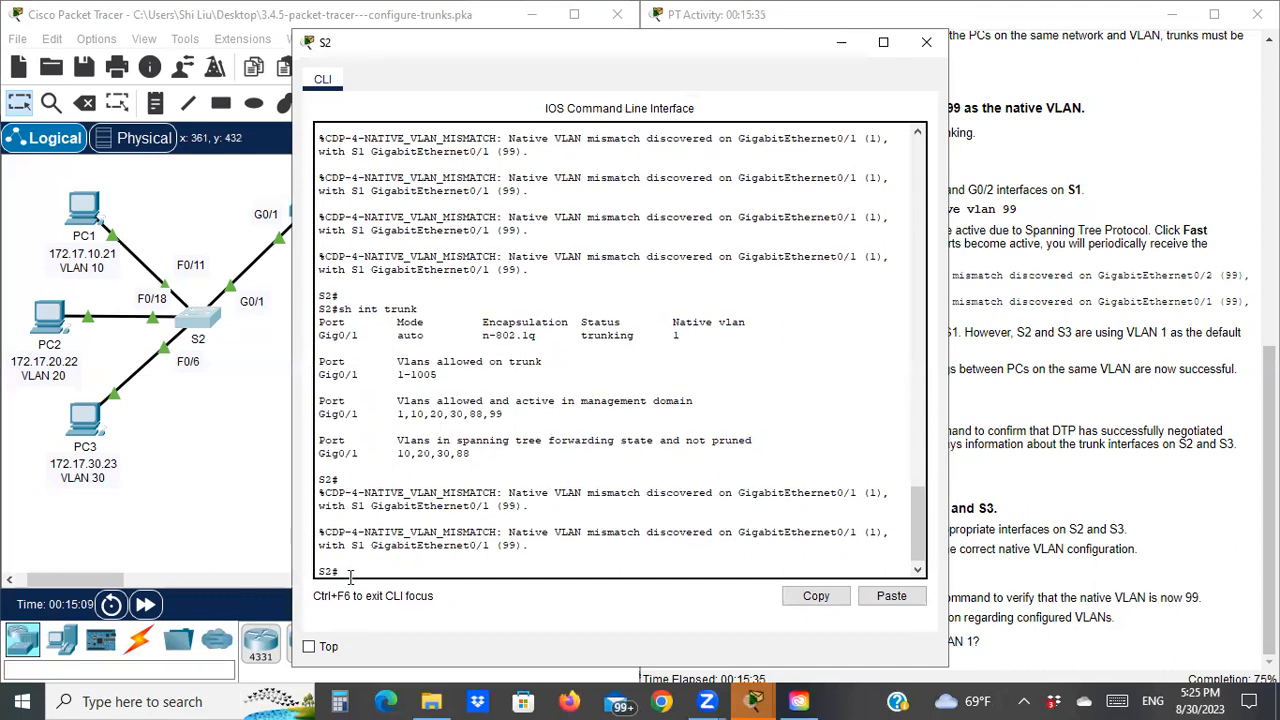
type("conf t")
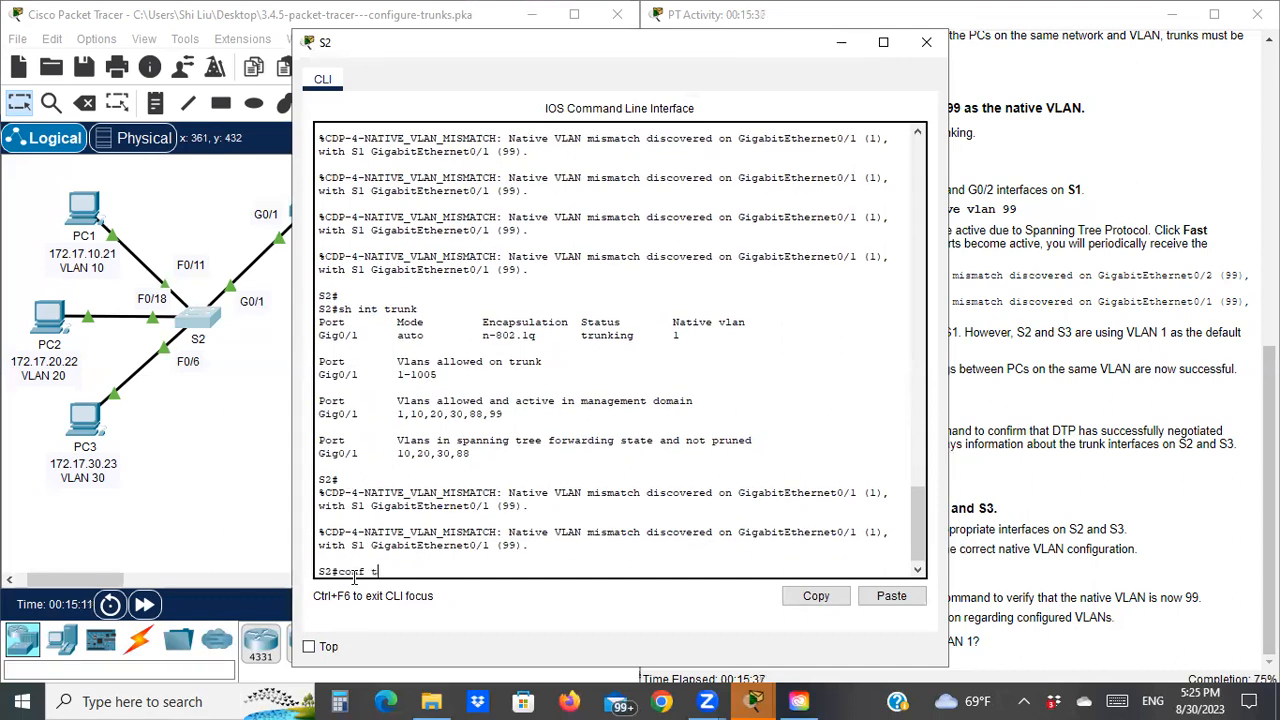
key("Return")
type("int g0/")
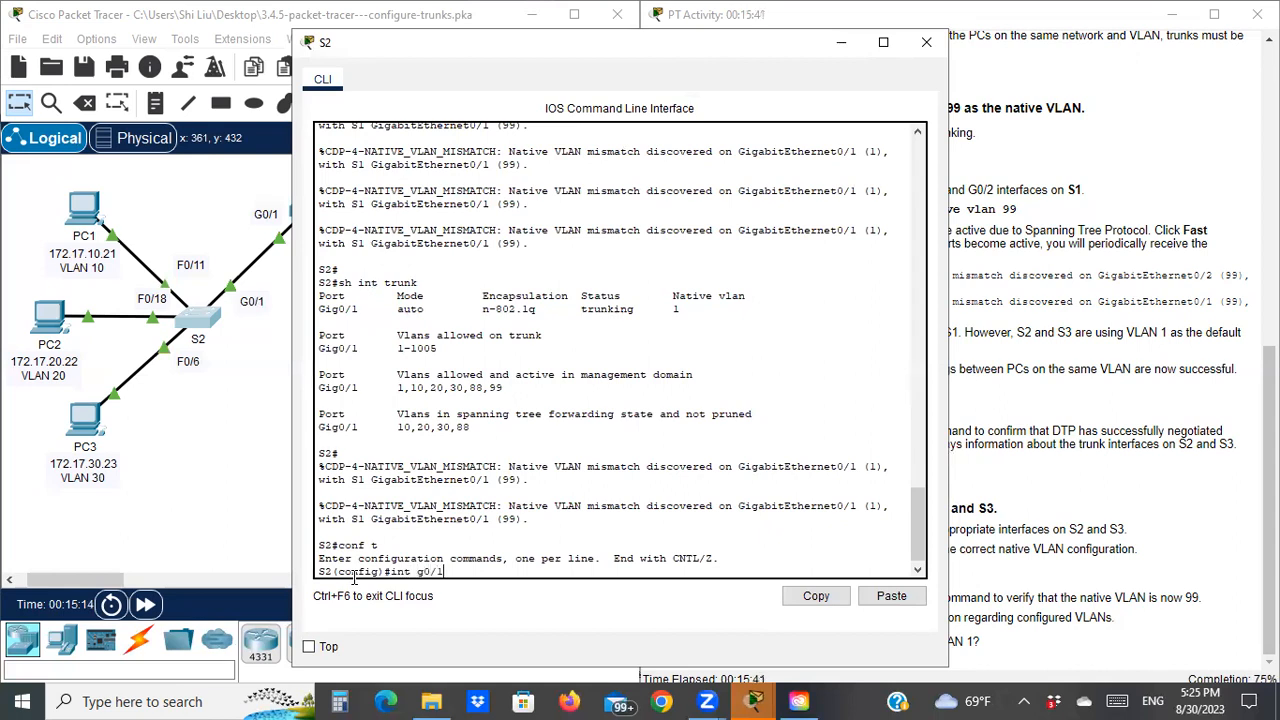
type("1")
key("Return")
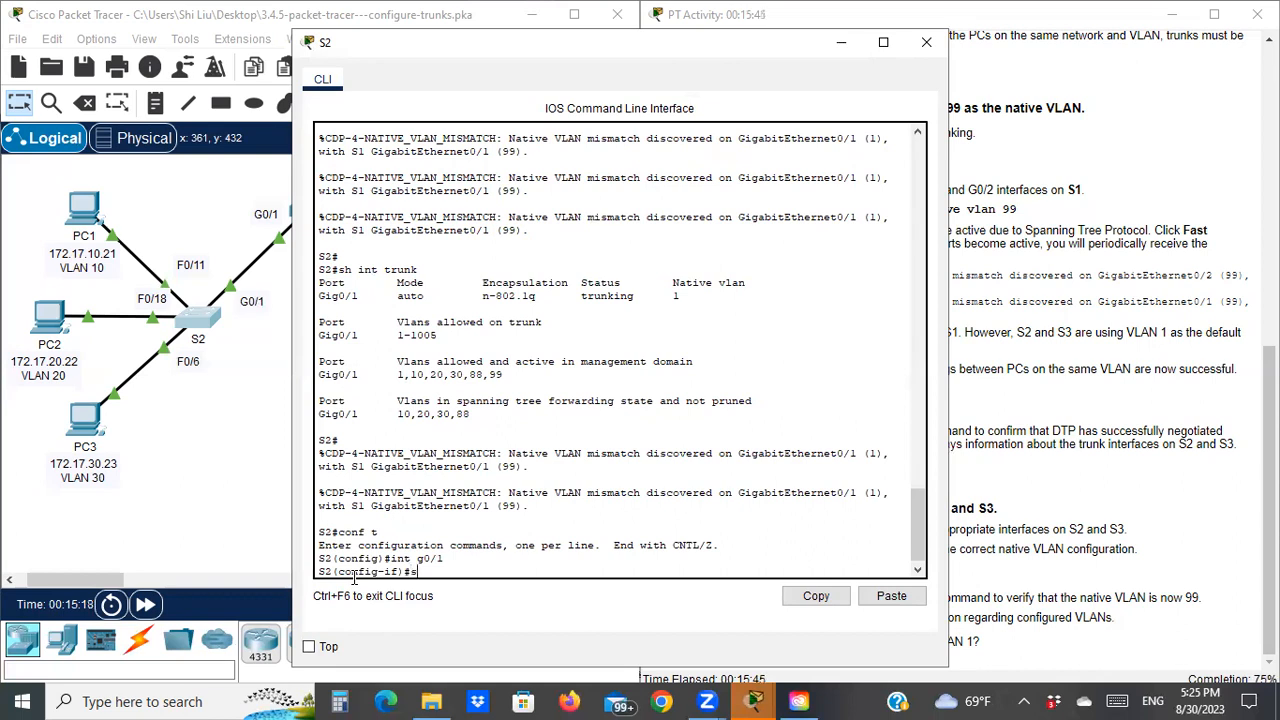
Step: Set the native VLAN of S2's g0/1 trunk to 99 with "switchport trunk native vlan 99"
type("switchpo")
key("BackSpace")
key("BackSpace")
key("BackSpace")
key("BackSpace")
type("trunk nati")
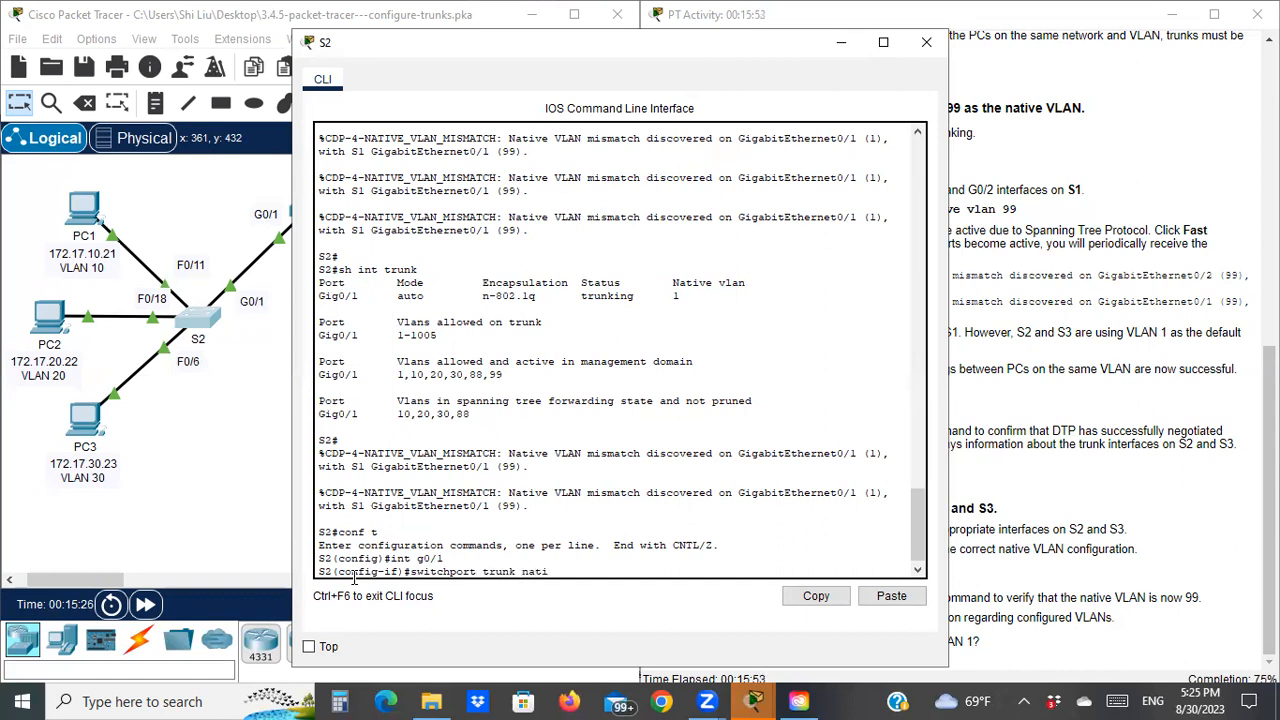
type("ve vlan 99")
key("Return")
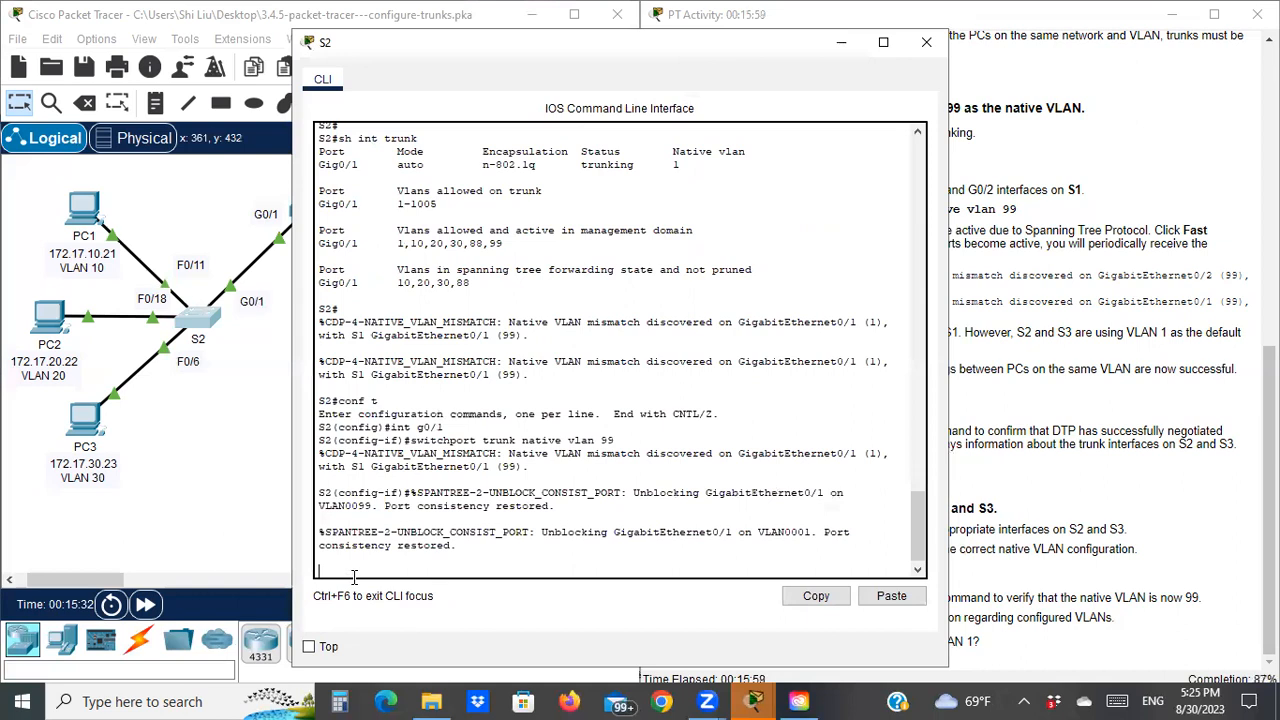
key("Return")
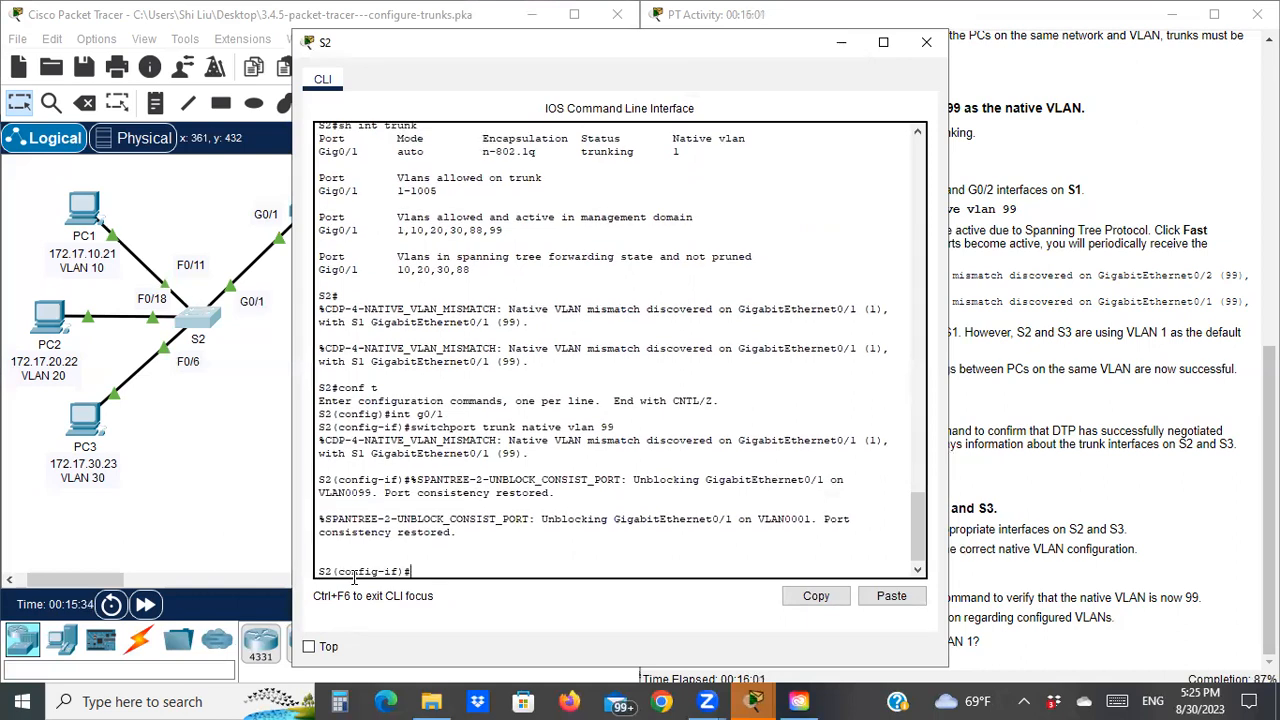
Step: Leave configuration mode on S2, rerun "sh int trunk", and compare the native VLAN with the earlier output
type("end")
key("Return")
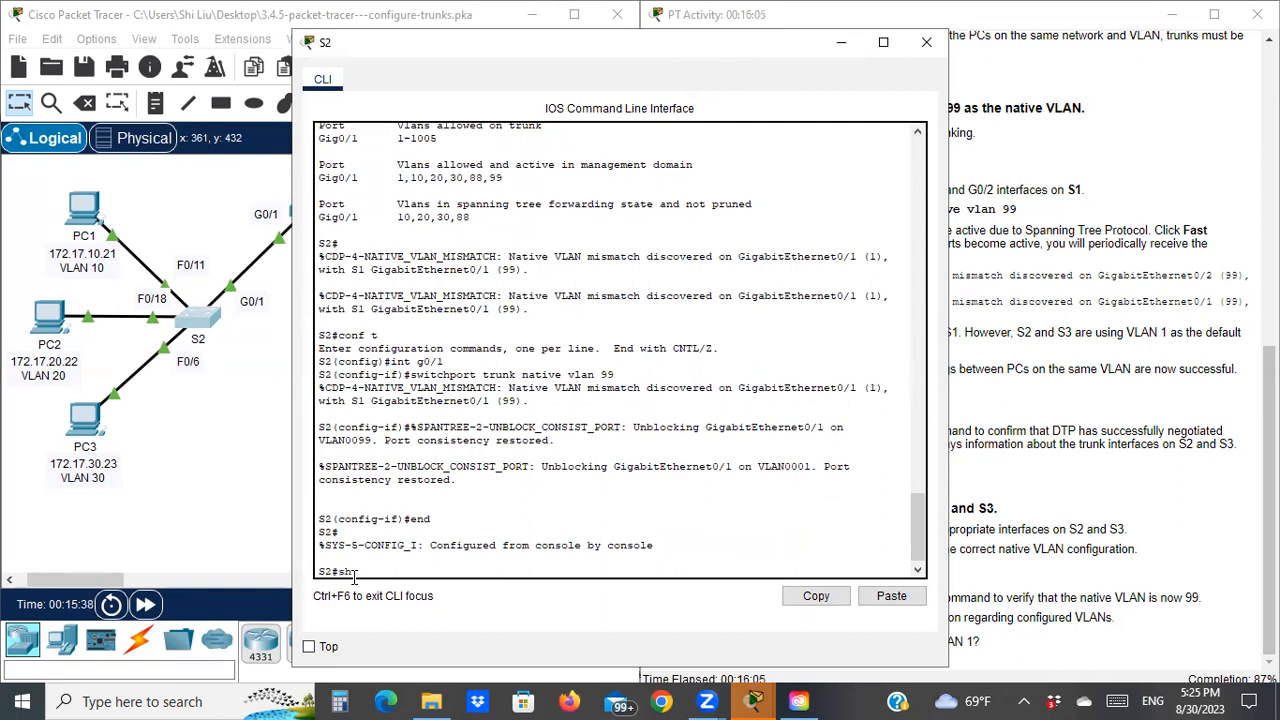
type("conf t")
key("Up")
key("Return")
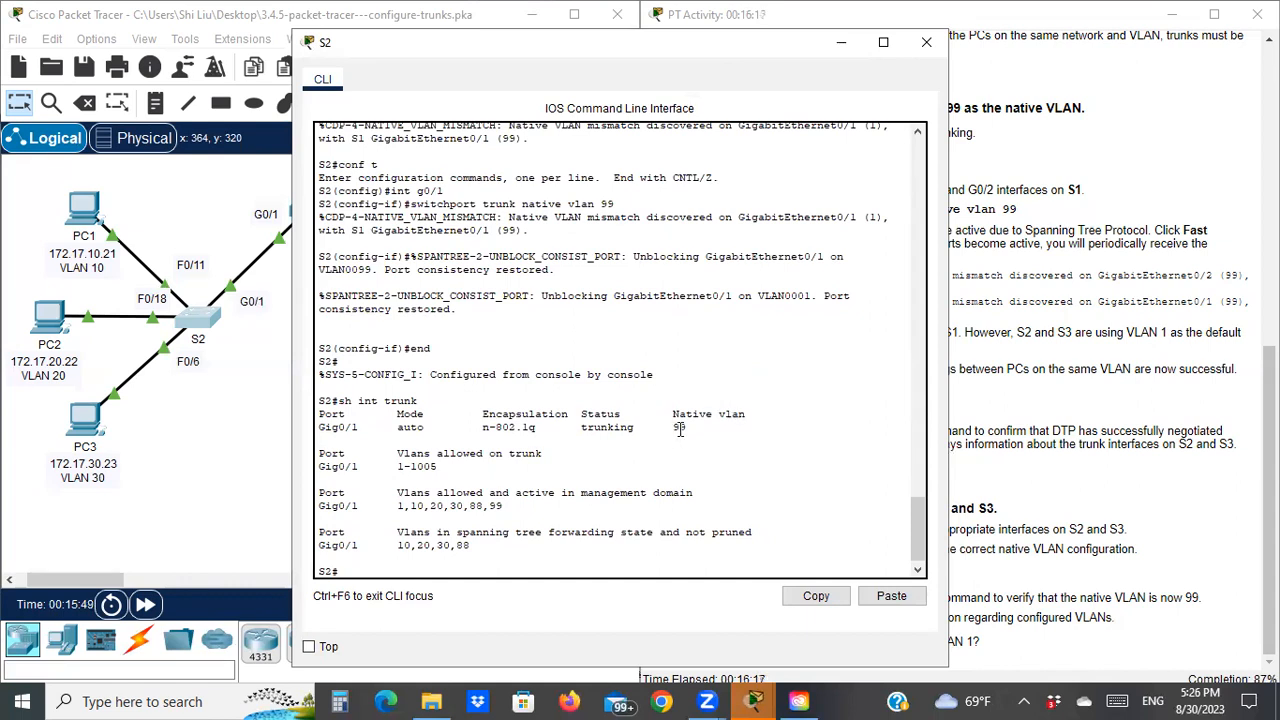
scroll(680, 428, "up", 9)
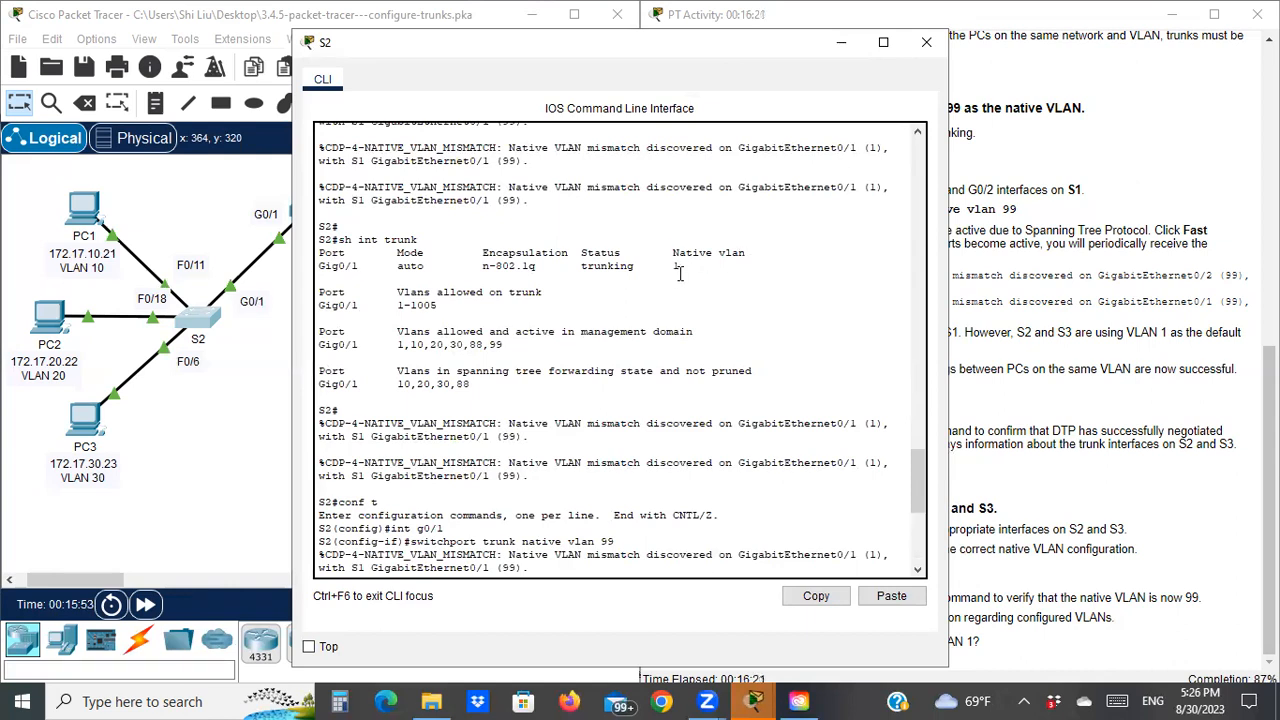
Step: Put away S2's window, open S3's CLI, and enter interface configuration mode for g0/2
scroll(707, 310, "down", 6)
scroll(707, 310, "down", 3)
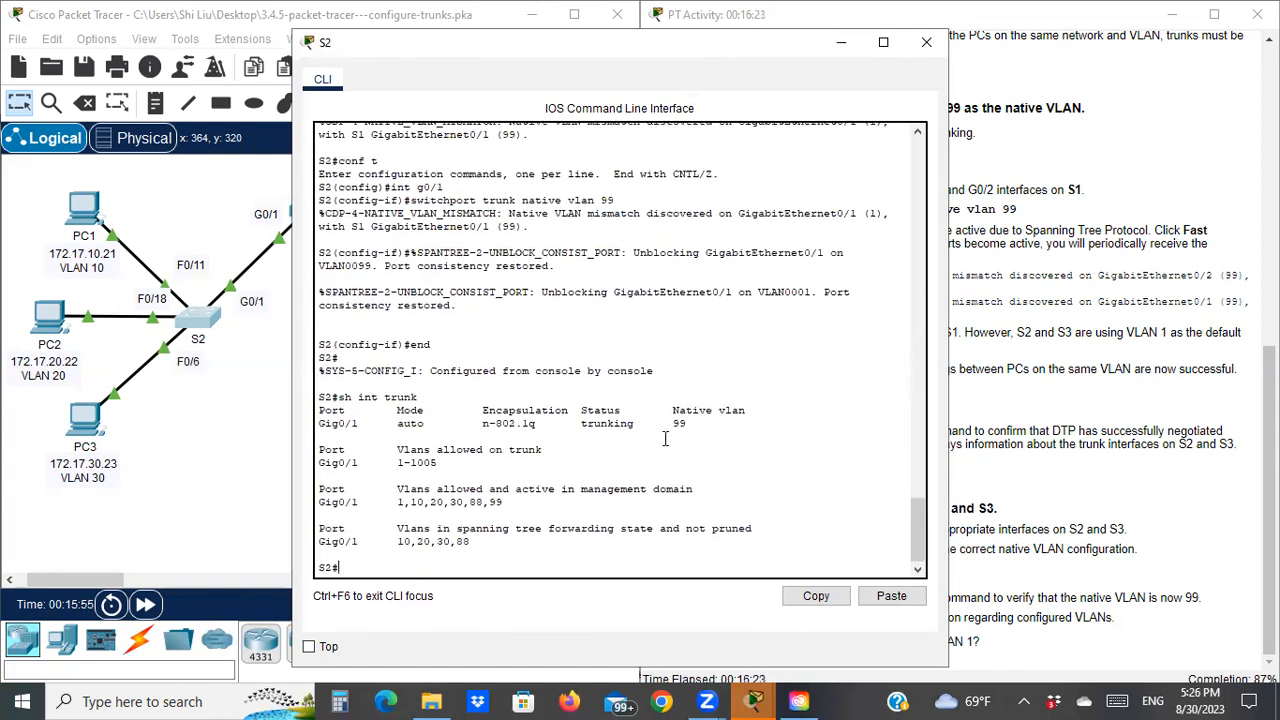
left_click(842, 44)
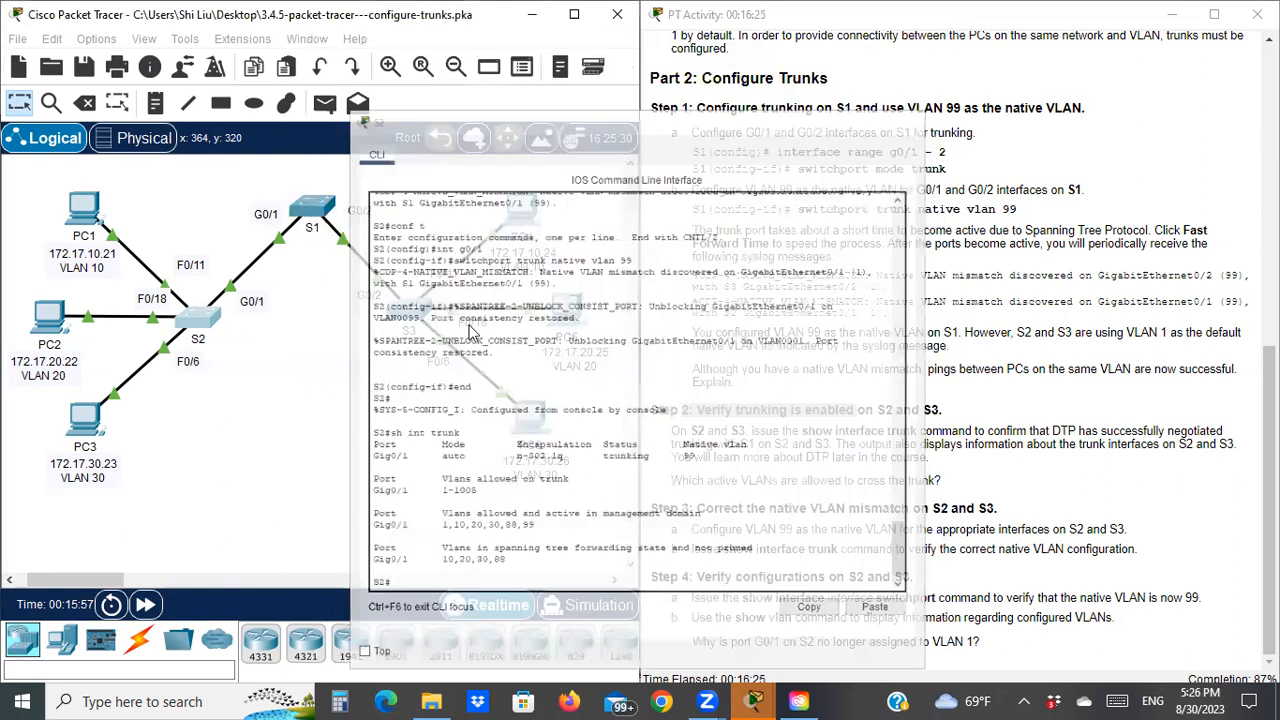
left_click(410, 318)
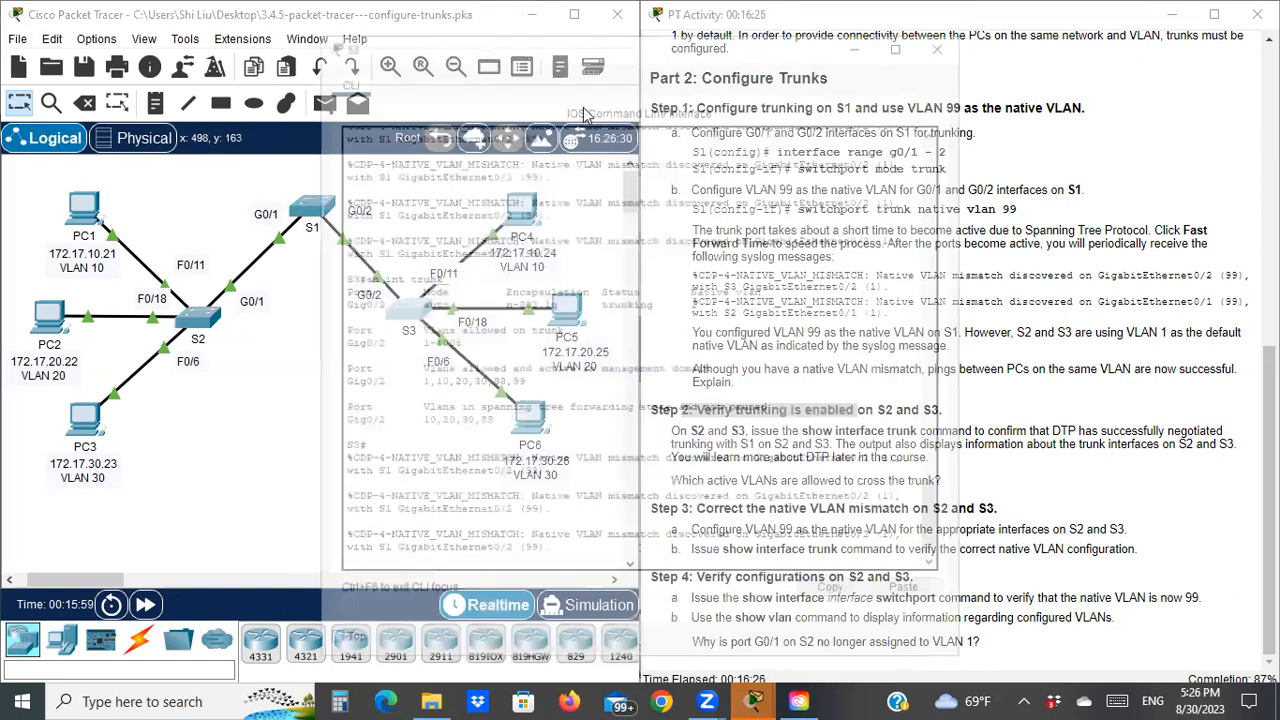
left_click_drag(604, 52, 906, 31)
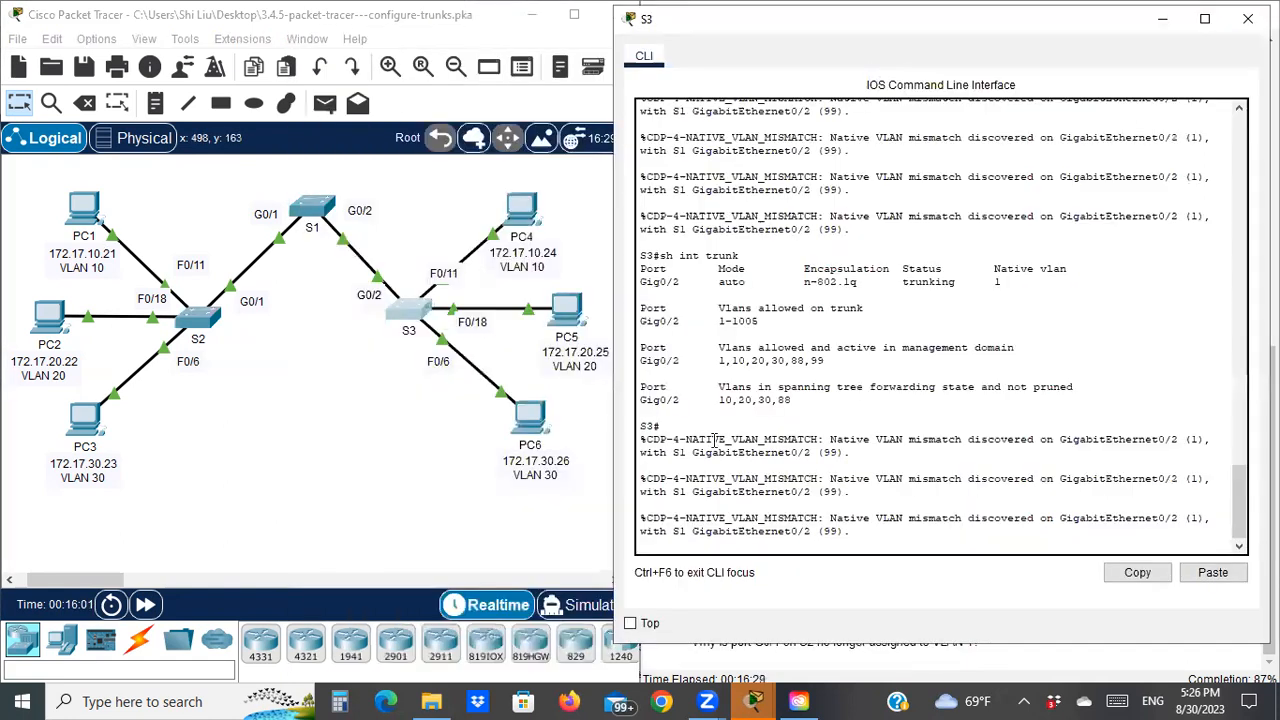
key("Return")
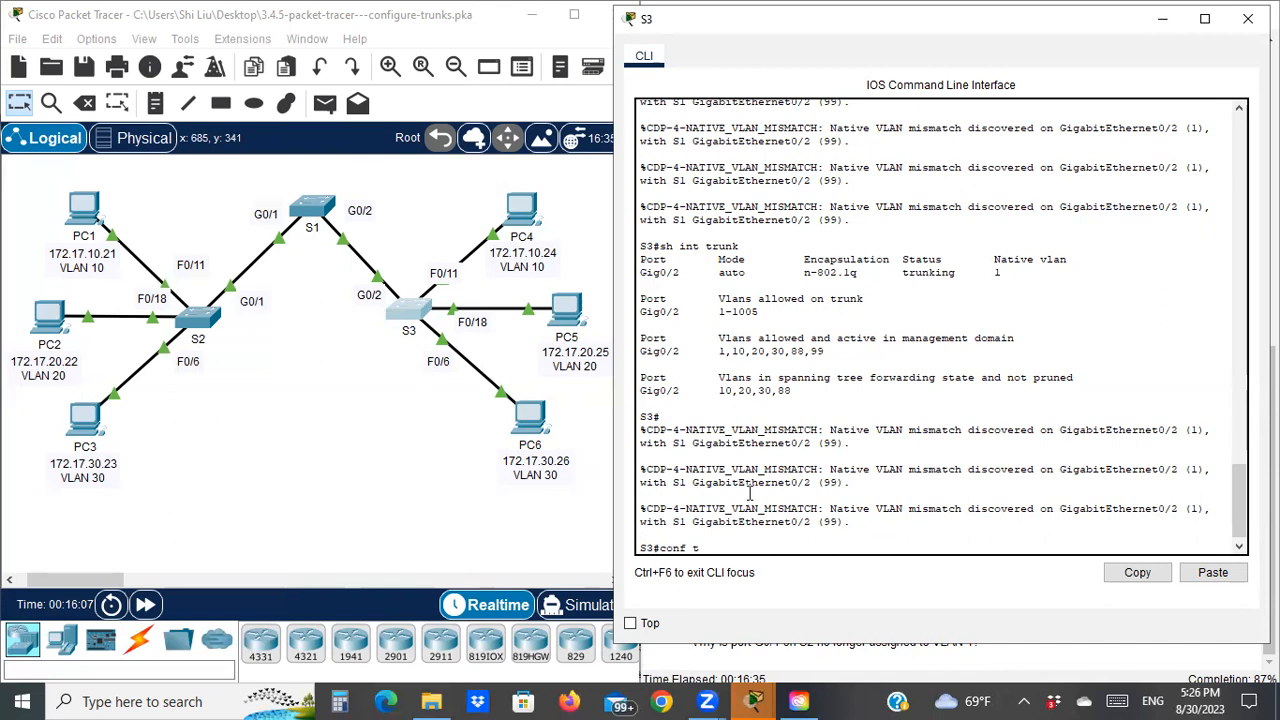
type("conf t")
key("Return")
type("int g0/2")
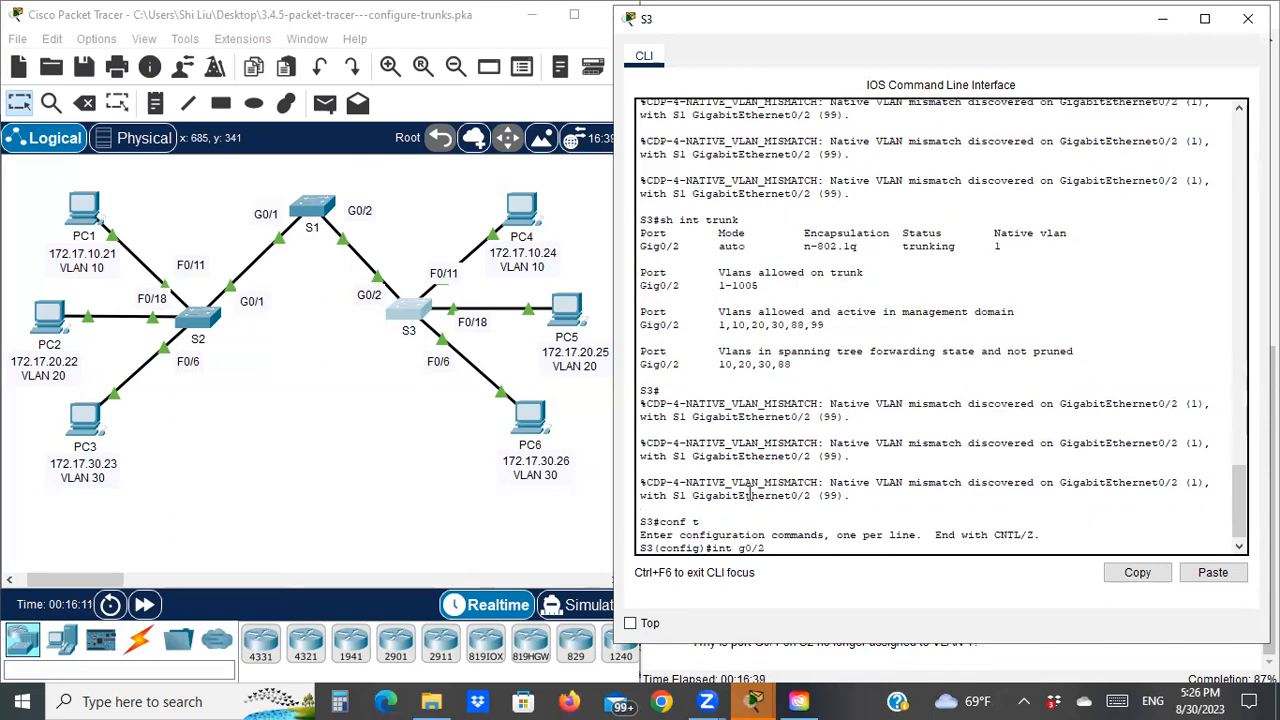
key("Return")
Step: Set the native VLAN of S3's g0/2 trunk to 99 with "switchport trunk native vlan 99"
type("s")
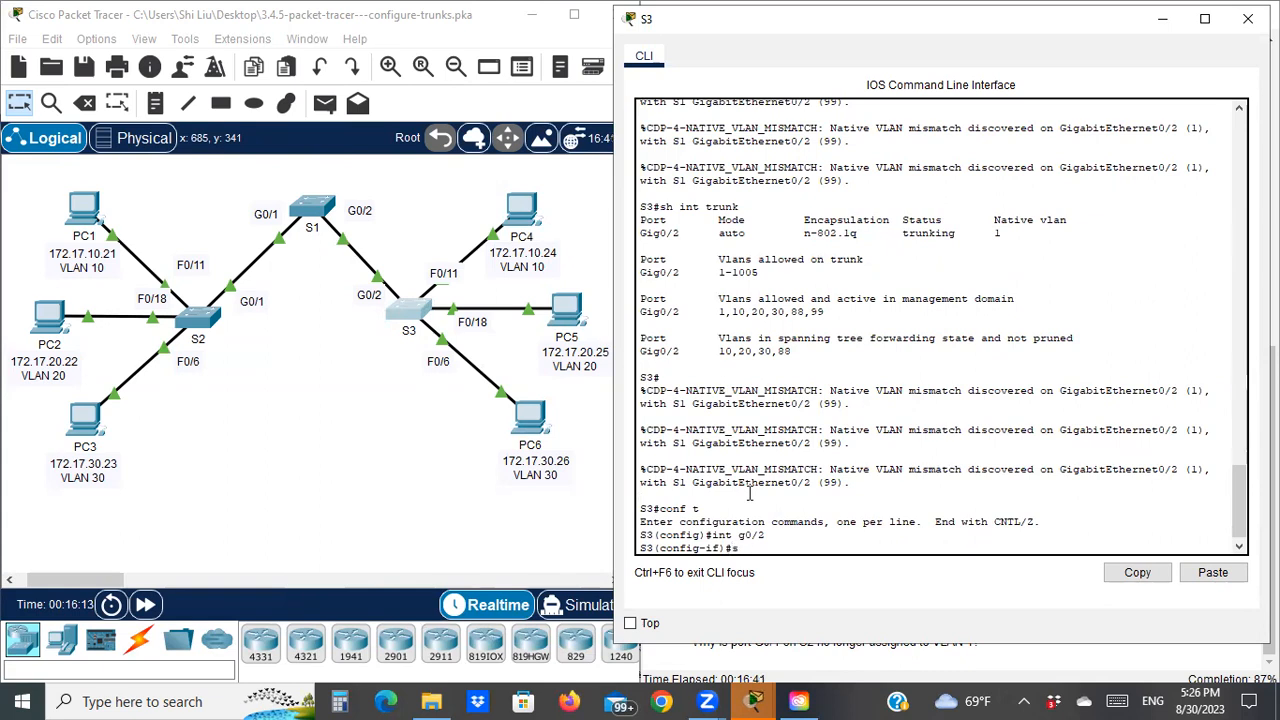
type("witchport trunk native vlan")
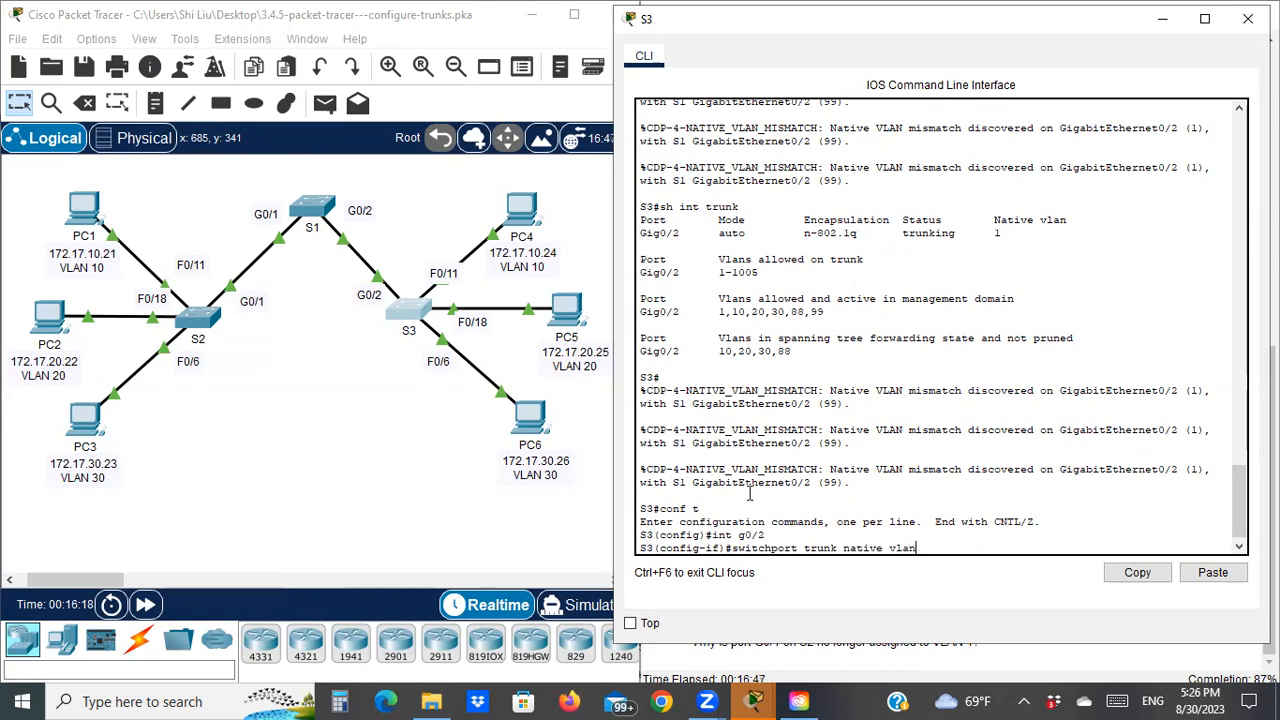
type(" 99")
key("Return")
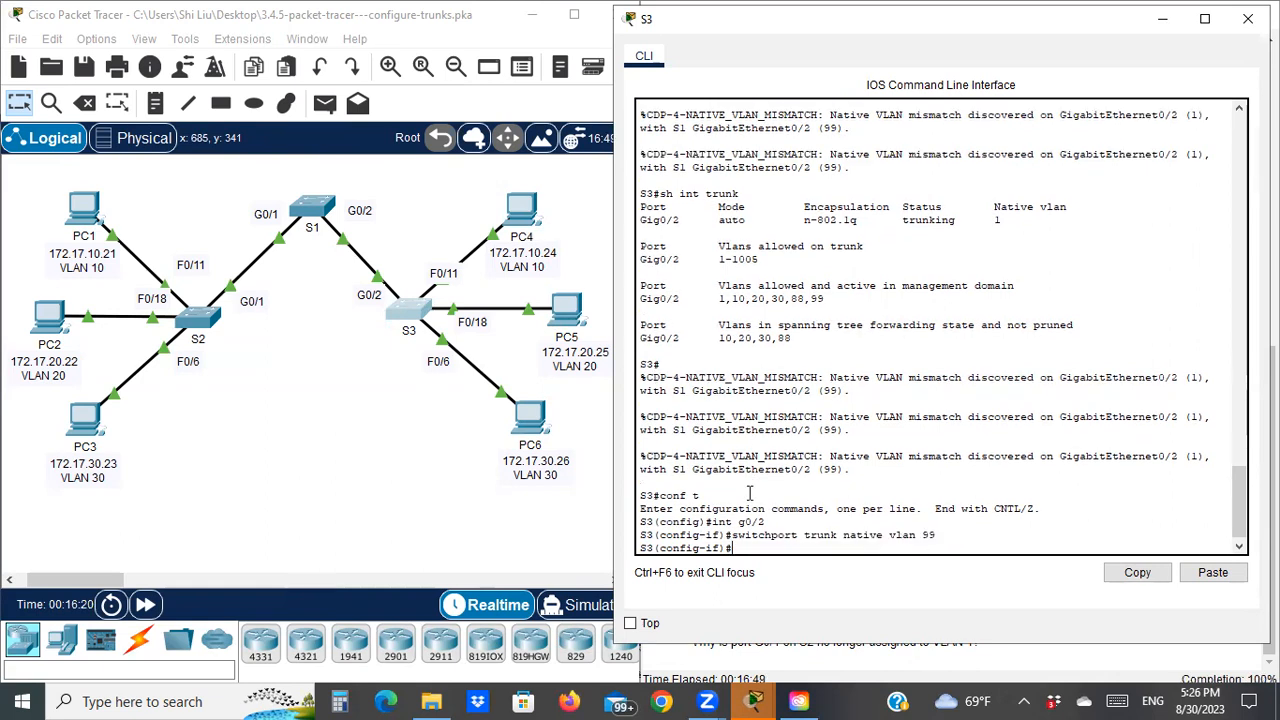
Step: Leave configuration mode on S3 and check the trunk's native VLAN with "sh int trunk", closing the switch window
type("end")
key("Return")
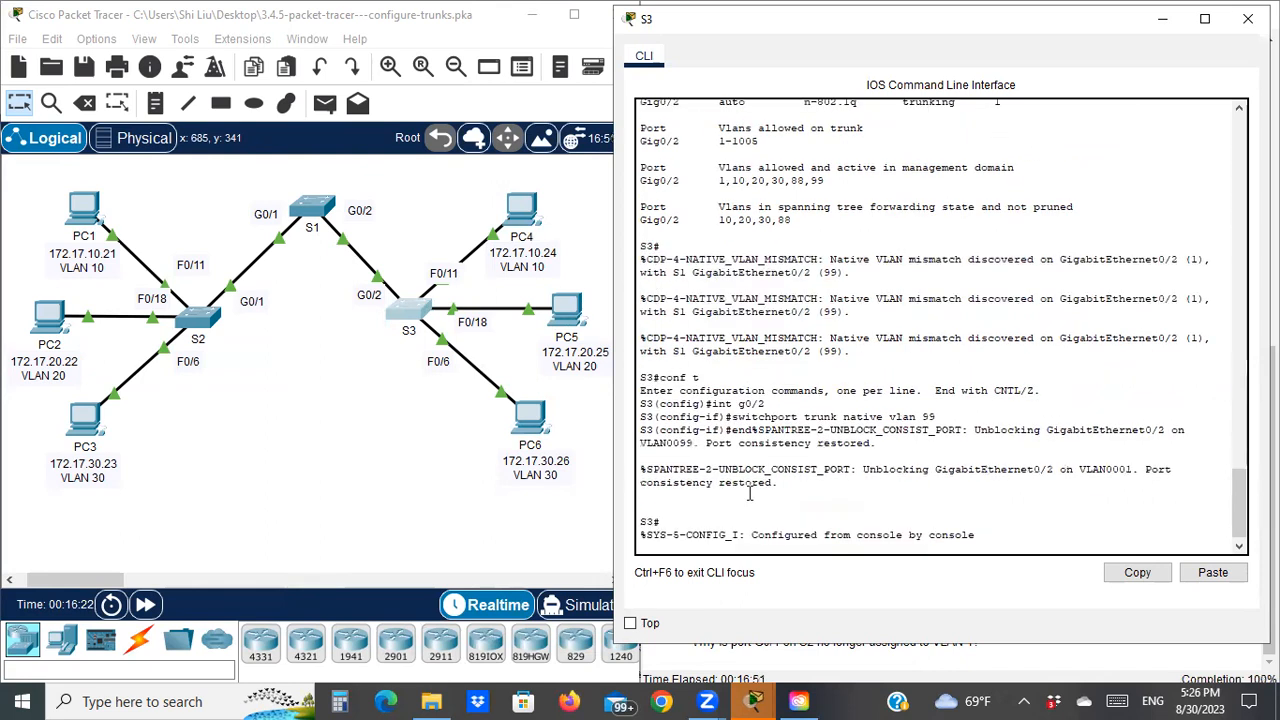
key("Return")
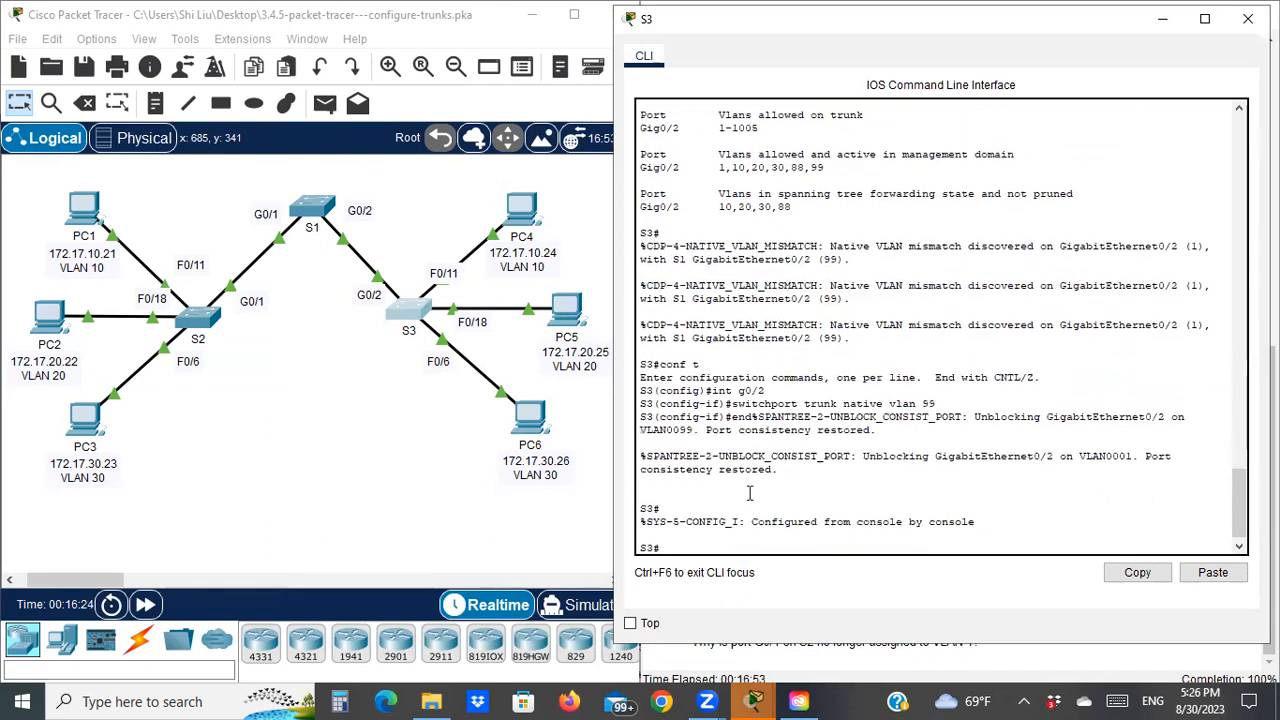
key("Return")
key("Return")
type("sh int trun")
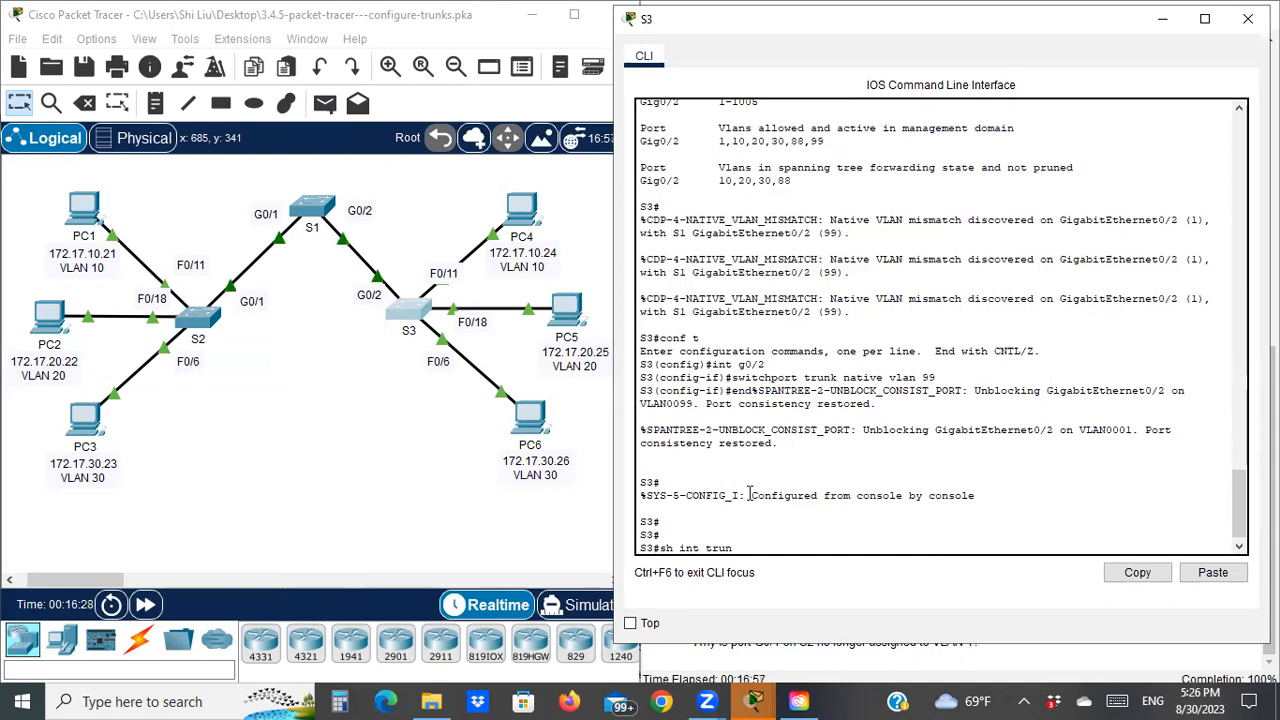
type("k")
key("Return")
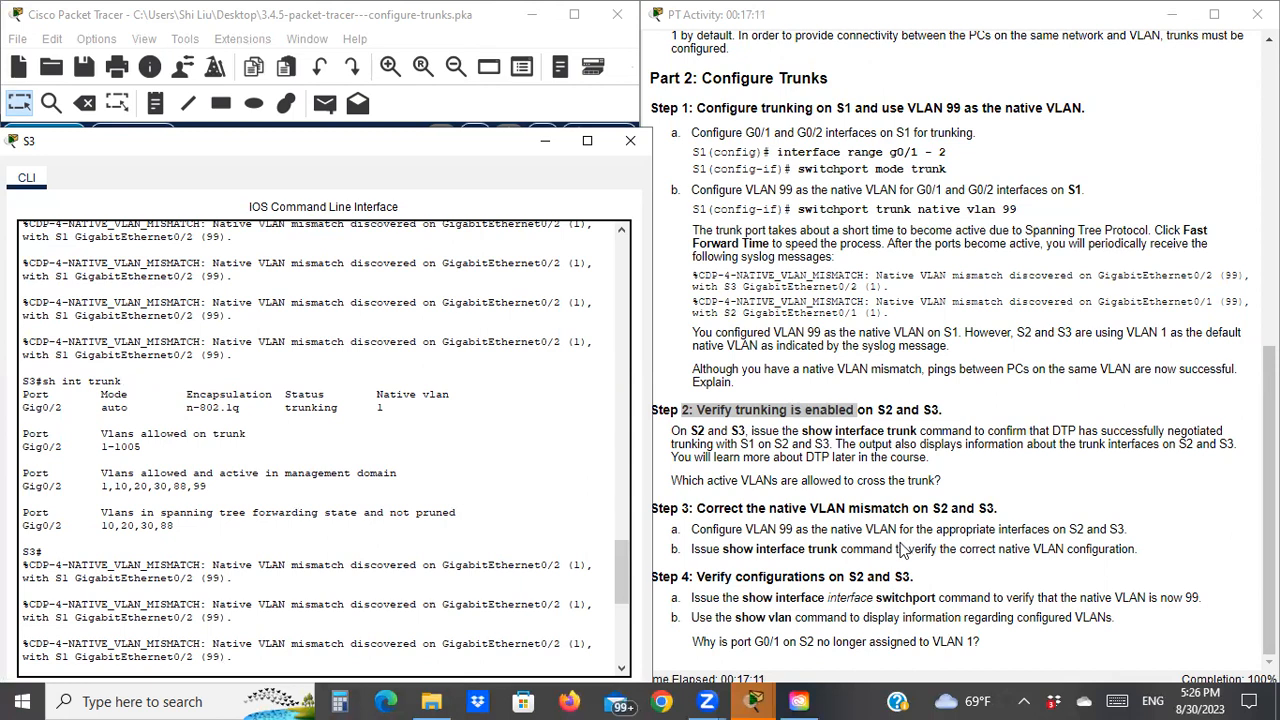
left_click(630, 140)
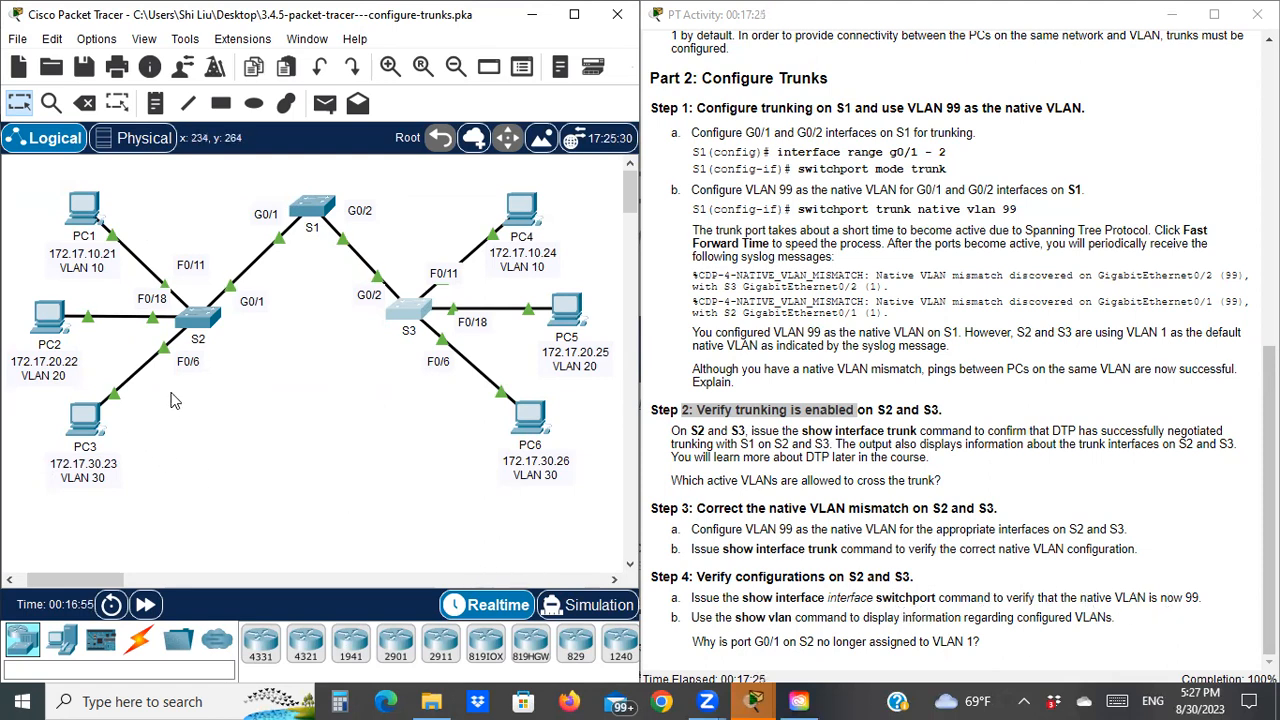
Step: Run "sh int g0/1 switchport" on S2 and check the trunking native mode VLAN, closing the switch window
left_click(193, 333)
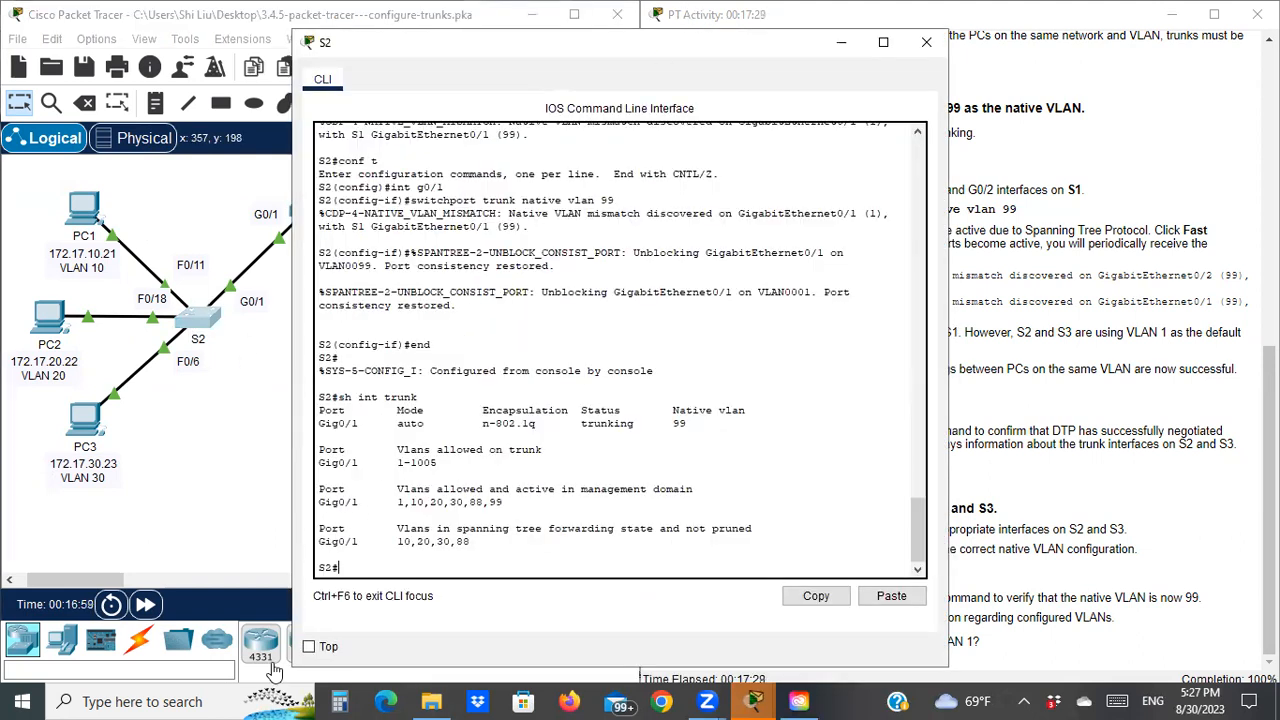
type("sh int g0/1")
left_click_drag(668, 56, 453, 105)
type("swit")
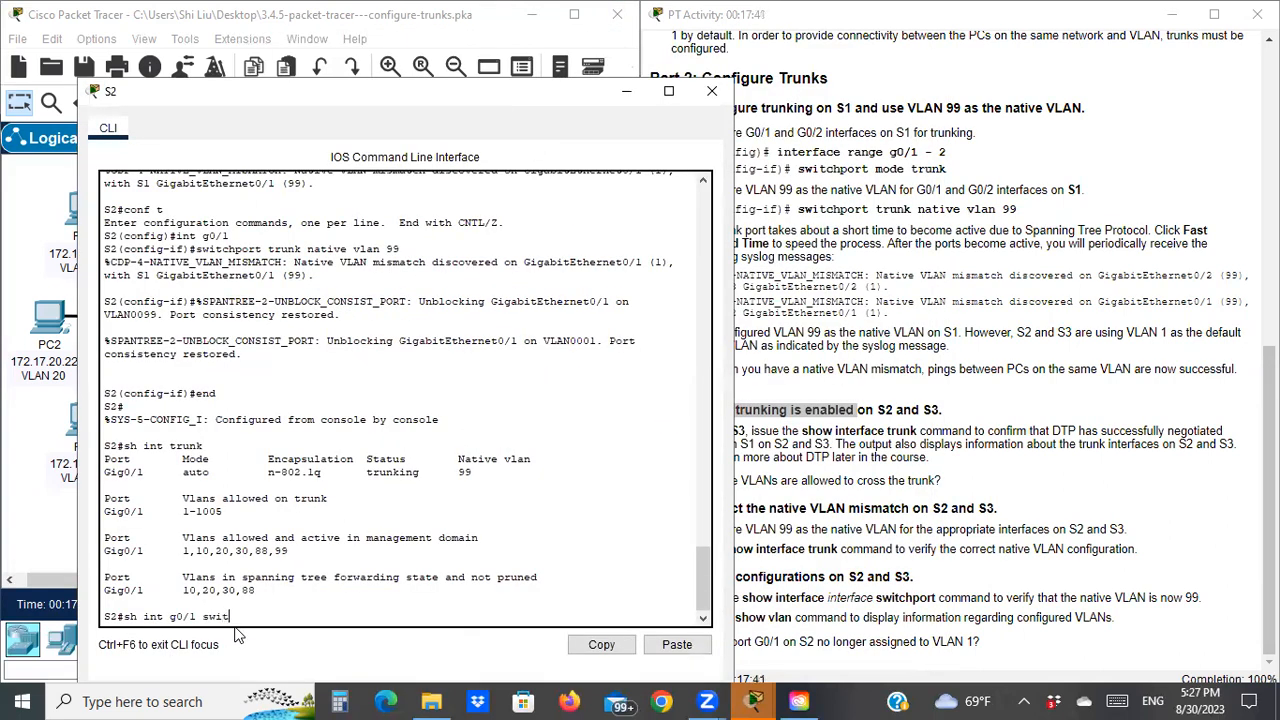
type("chport")
key("Return")
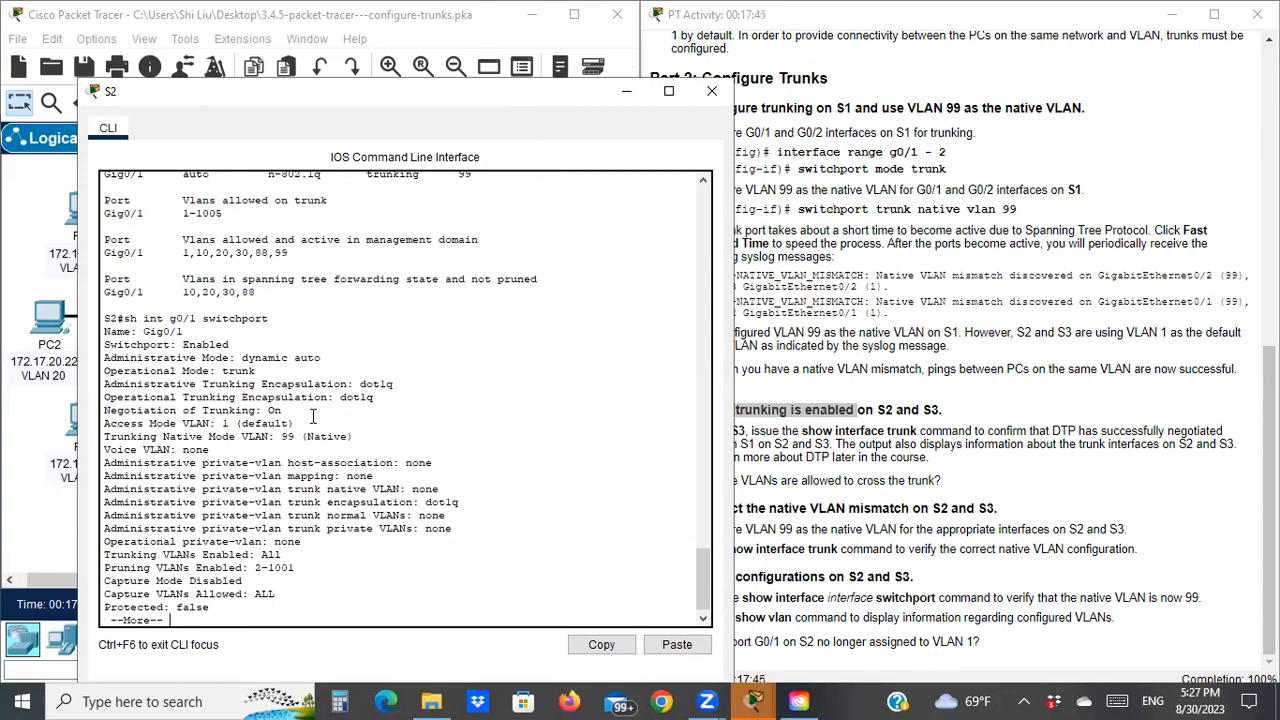
left_click_drag(352, 436, 283, 442)
left_click(709, 97)
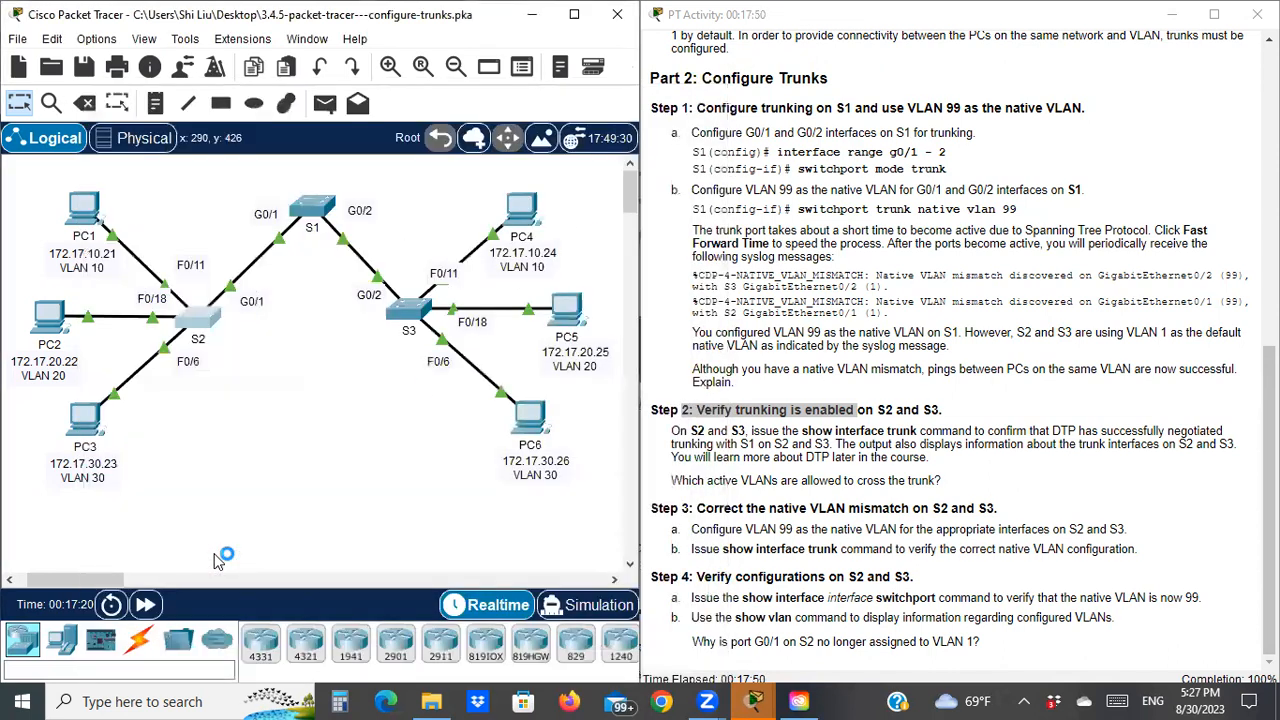
Step: Run "sh int g0/2 switchport" on S3 and check the trunking native mode VLAN through the end of the output
left_click(408, 310)
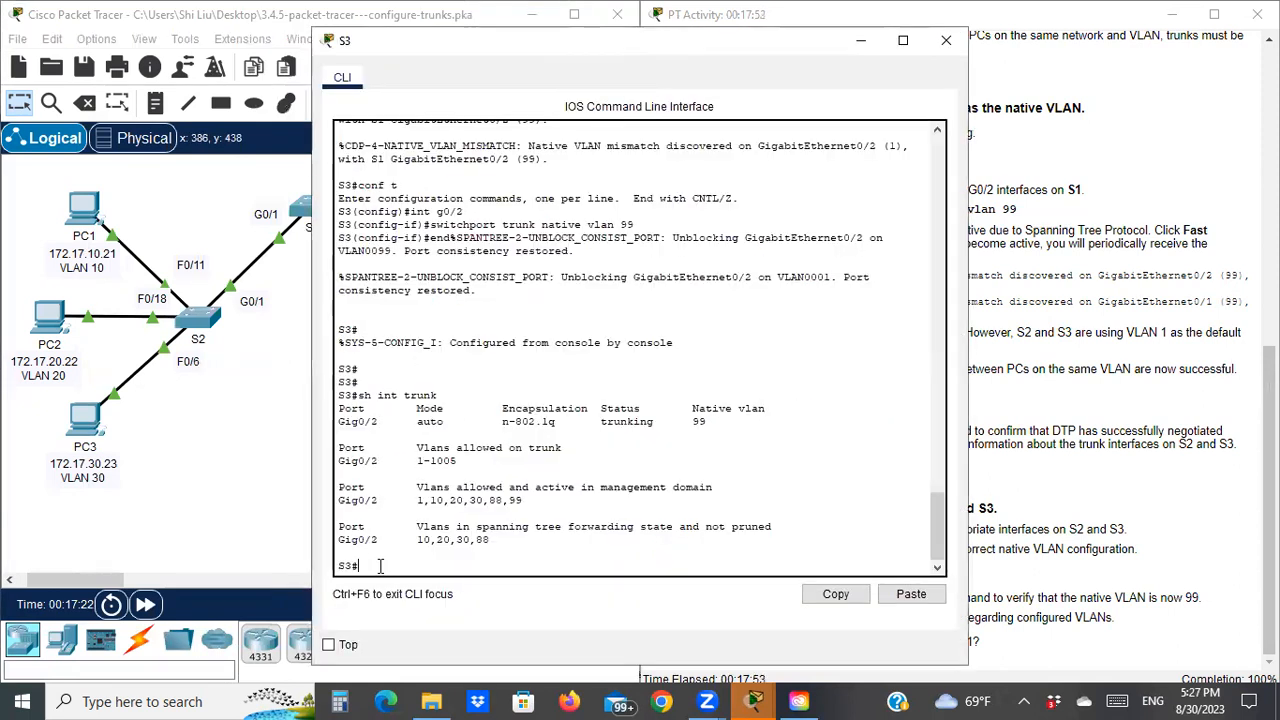
type("sh int g0/")
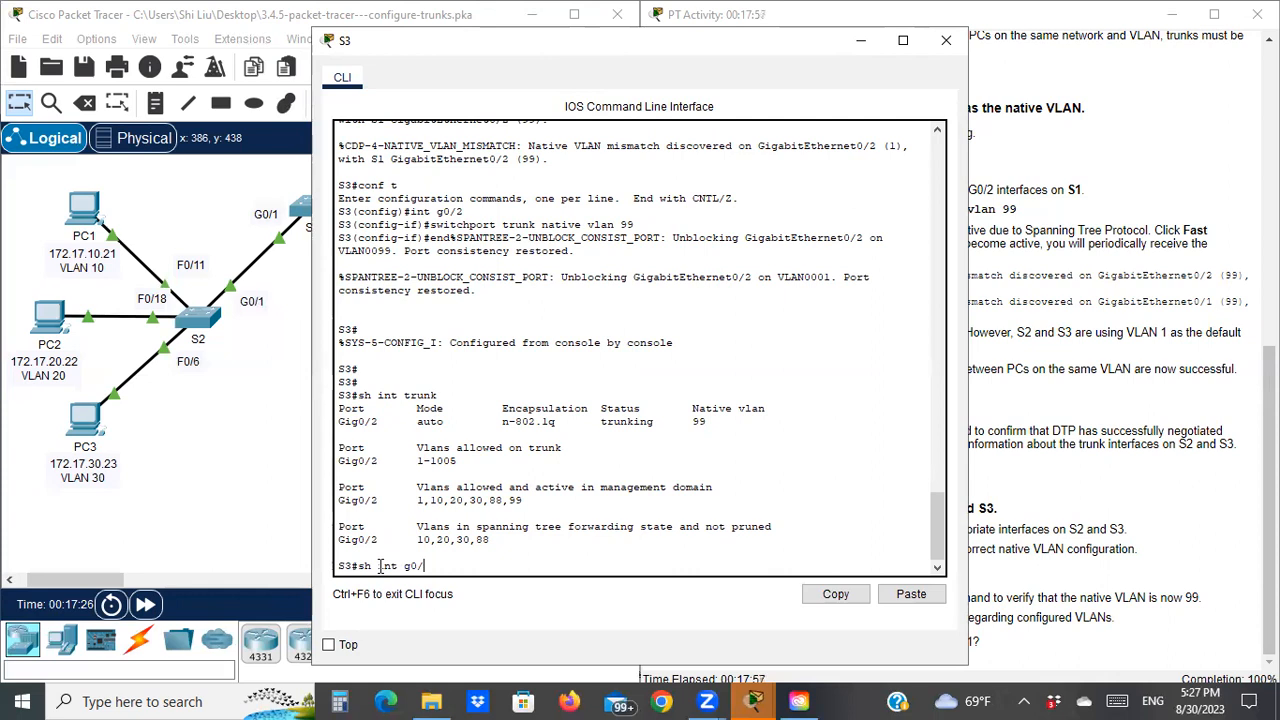
type("2 switchport")
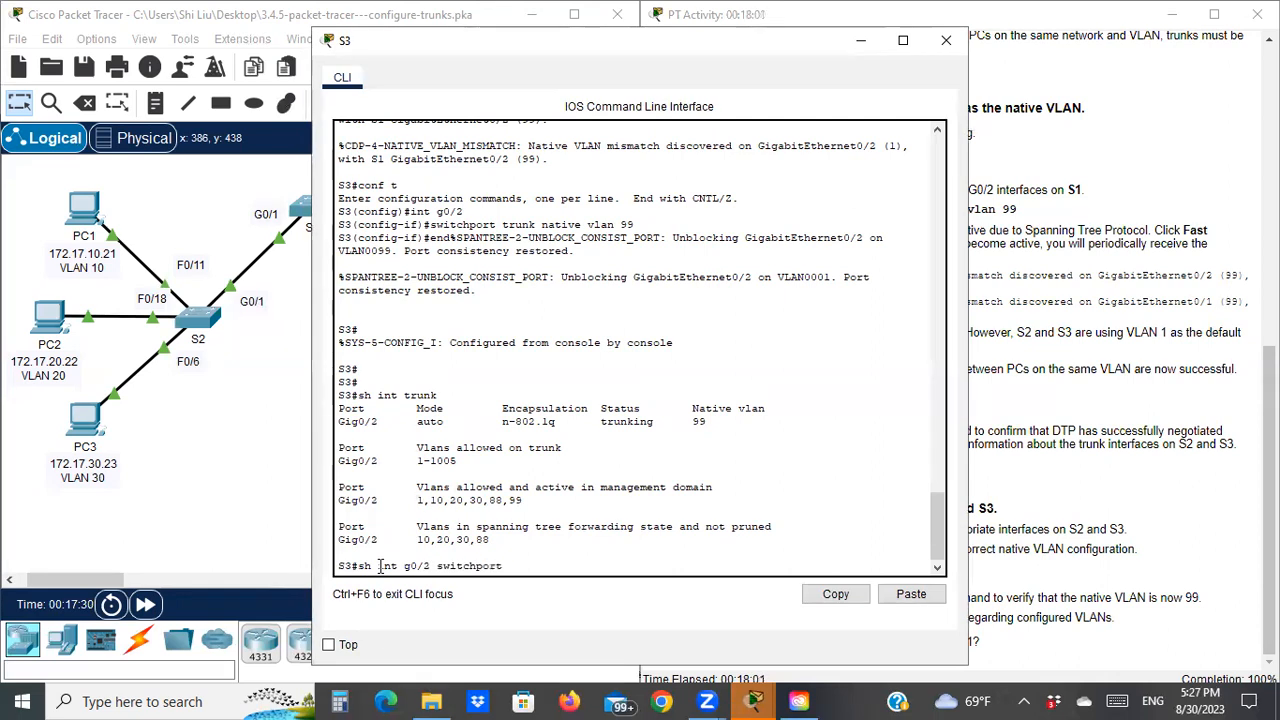
key("Return")
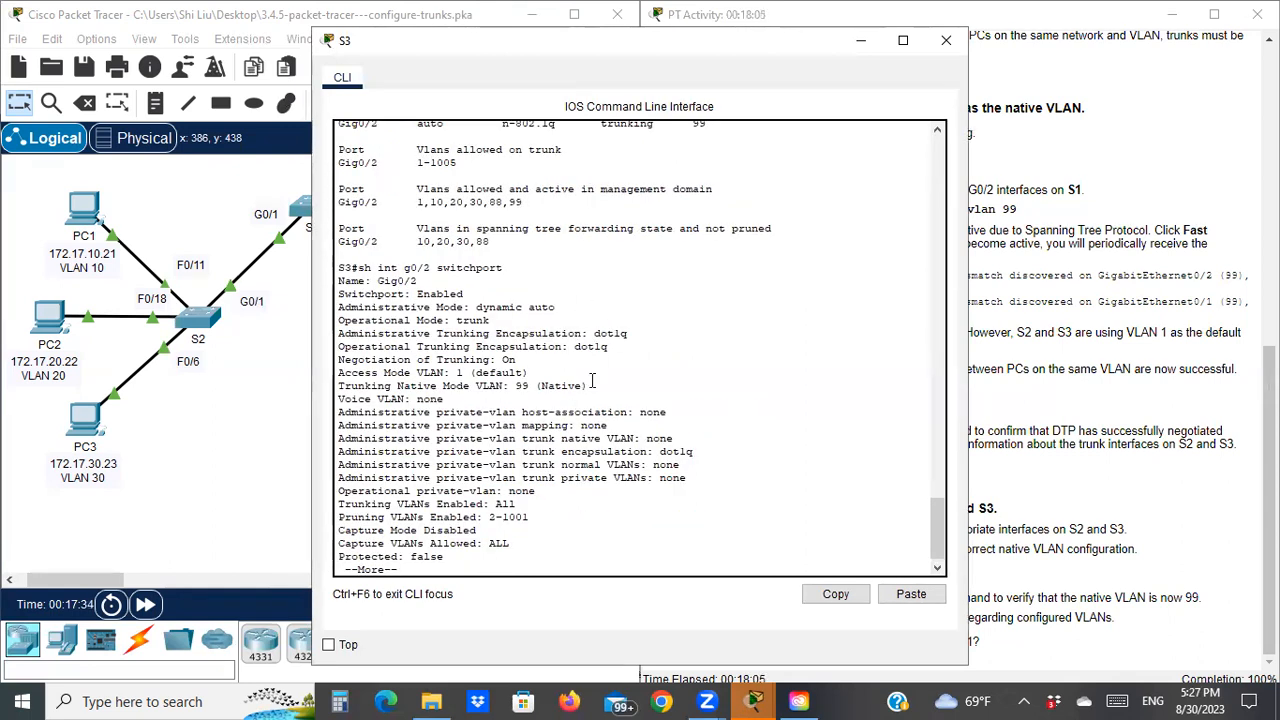
left_click_drag(588, 385, 515, 385)
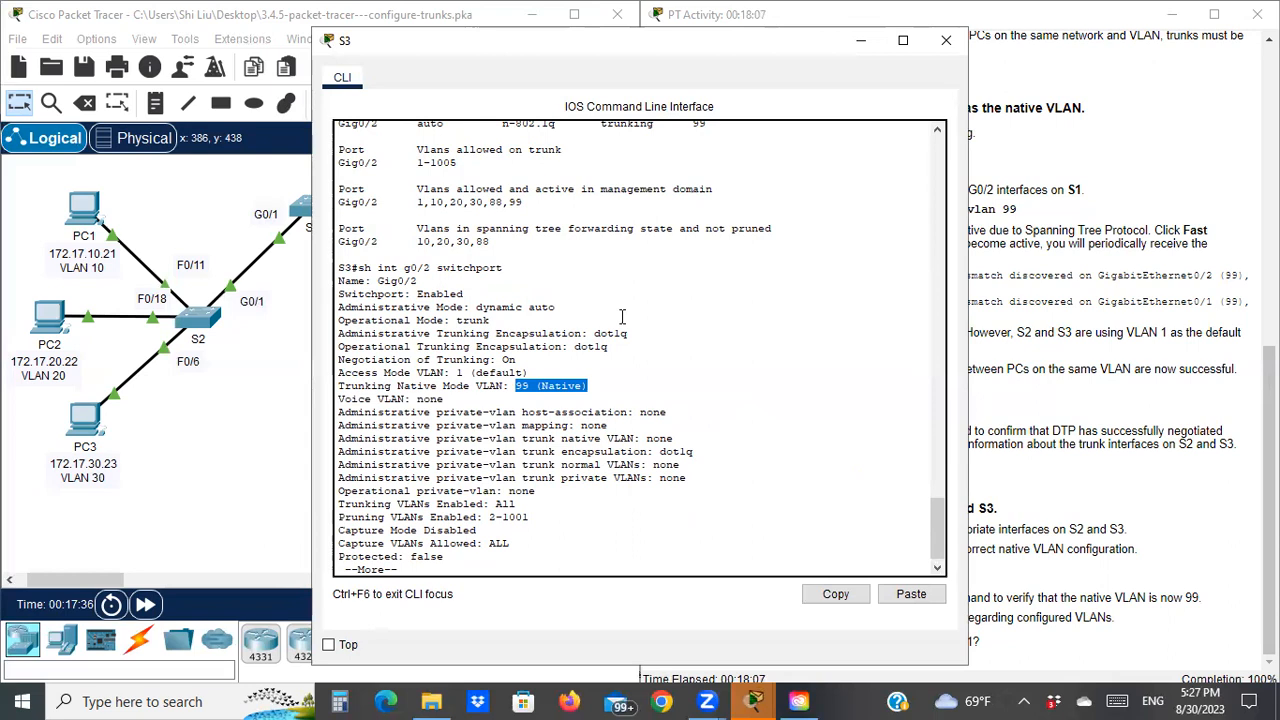
key("space")
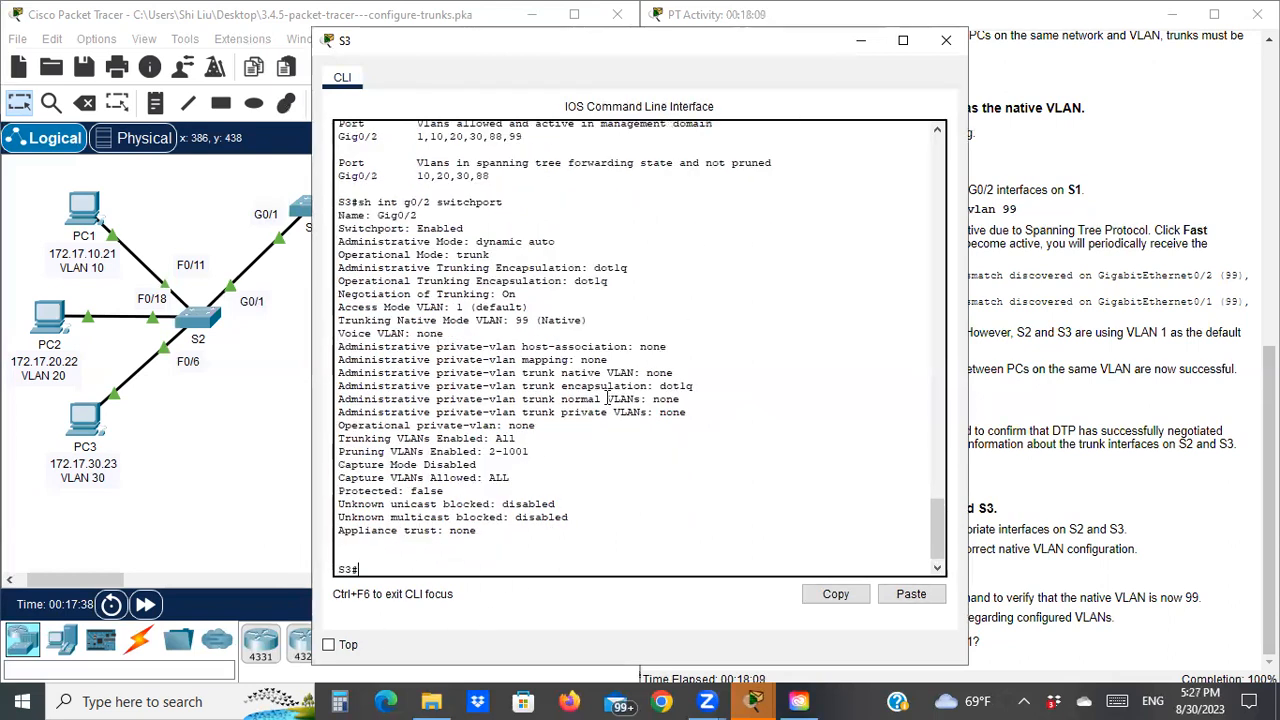
left_click(864, 44)
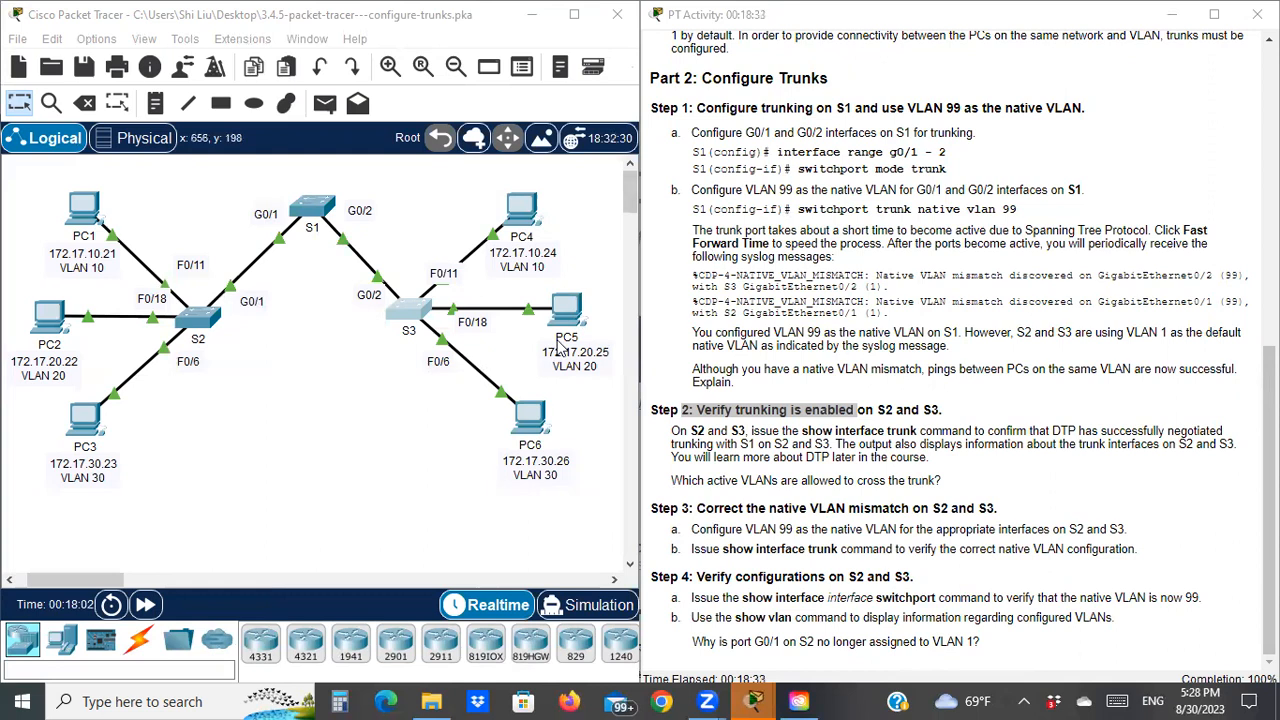
Step: Reopen S2's CLI, finish the paged switchport output, and display the configured VLANs with "sh vlan"
left_click(205, 320)
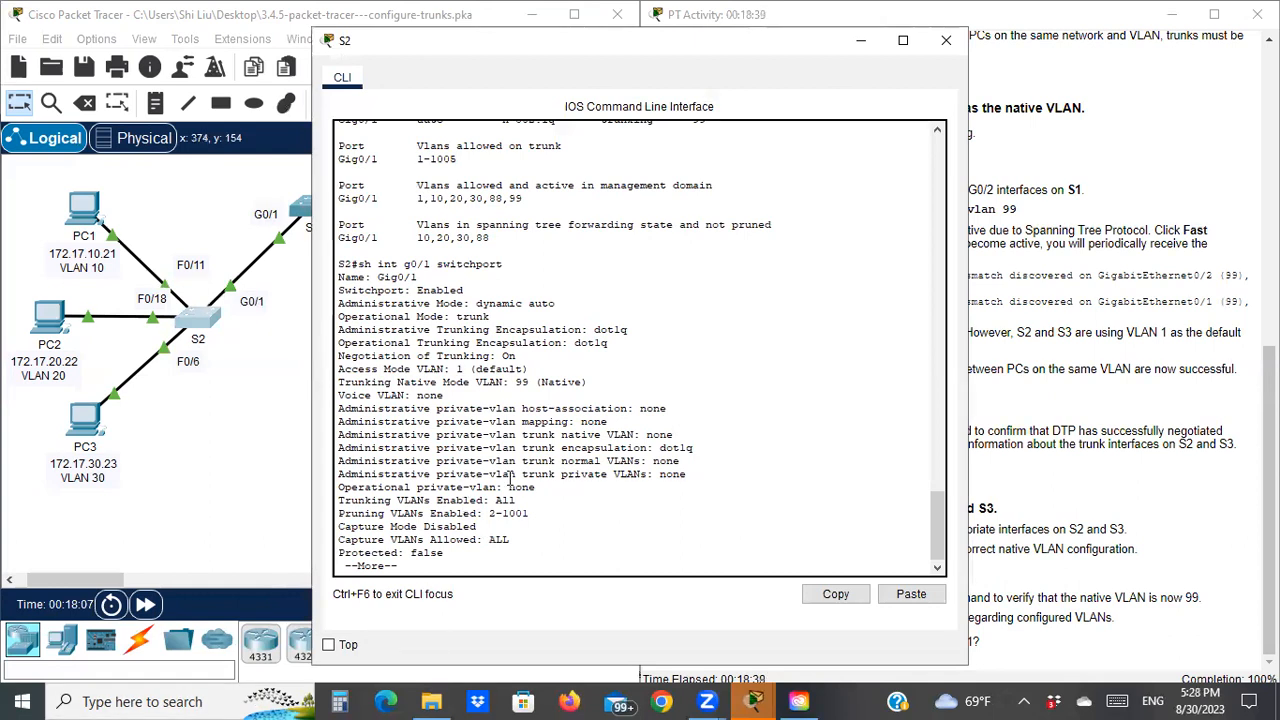
key("space")
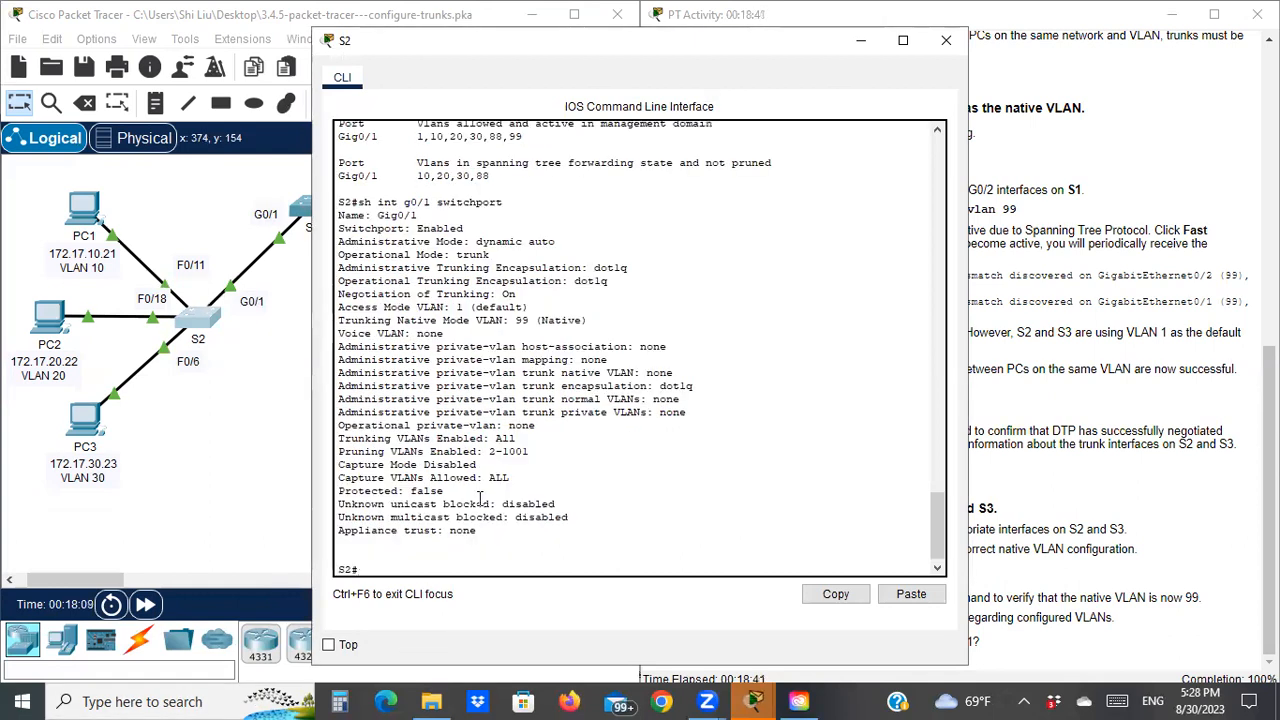
scroll(580, 450, "up", 15)
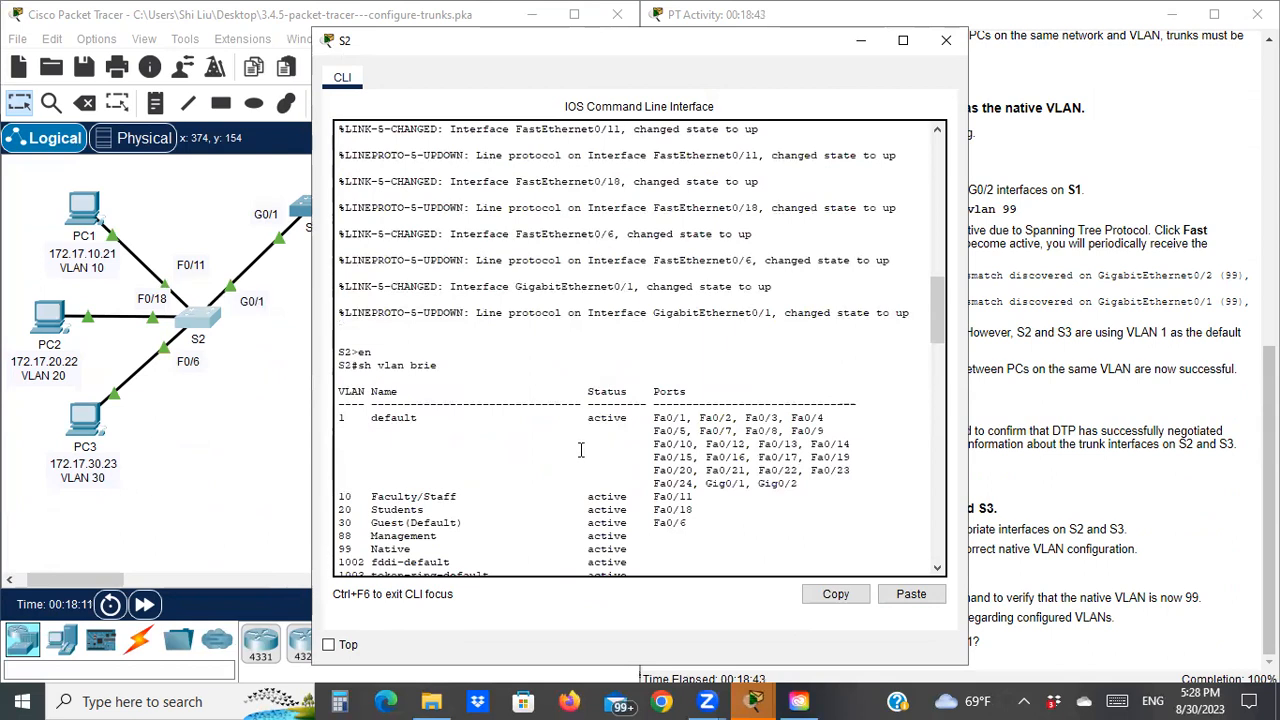
scroll(580, 450, "down", 15)
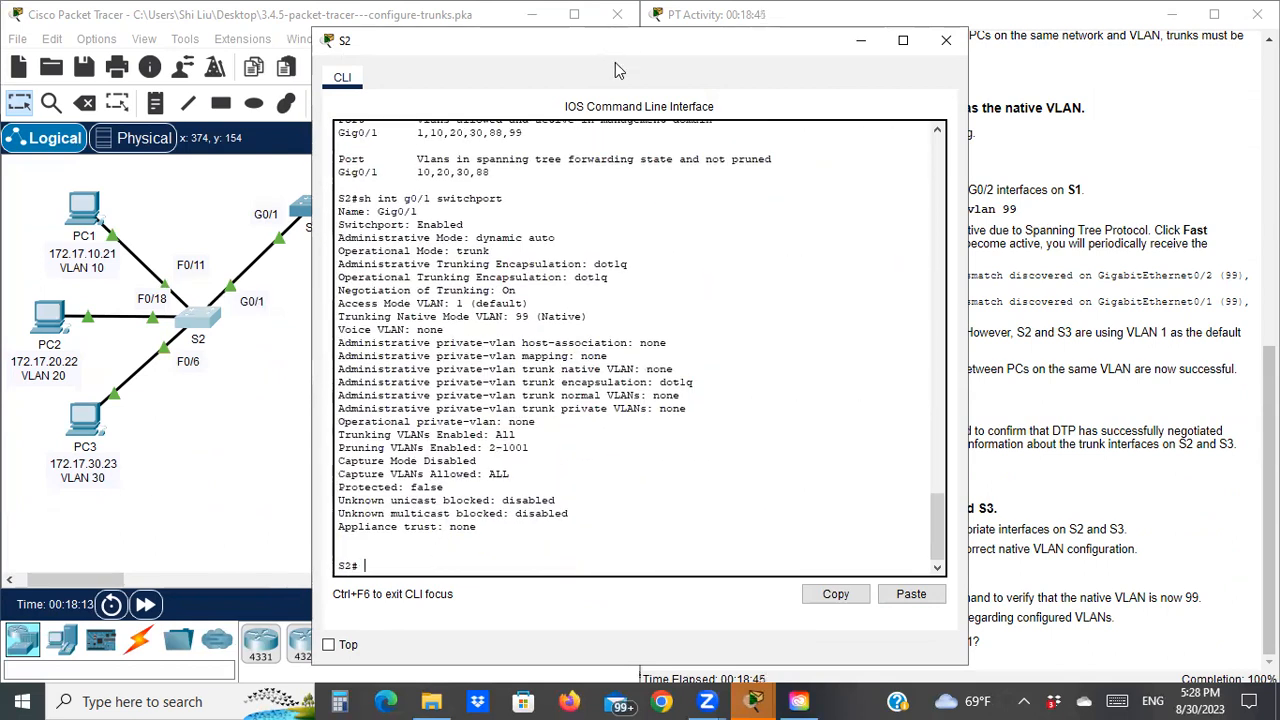
left_click_drag(615, 63, 563, 109)
scroll(406, 487, "up", 9)
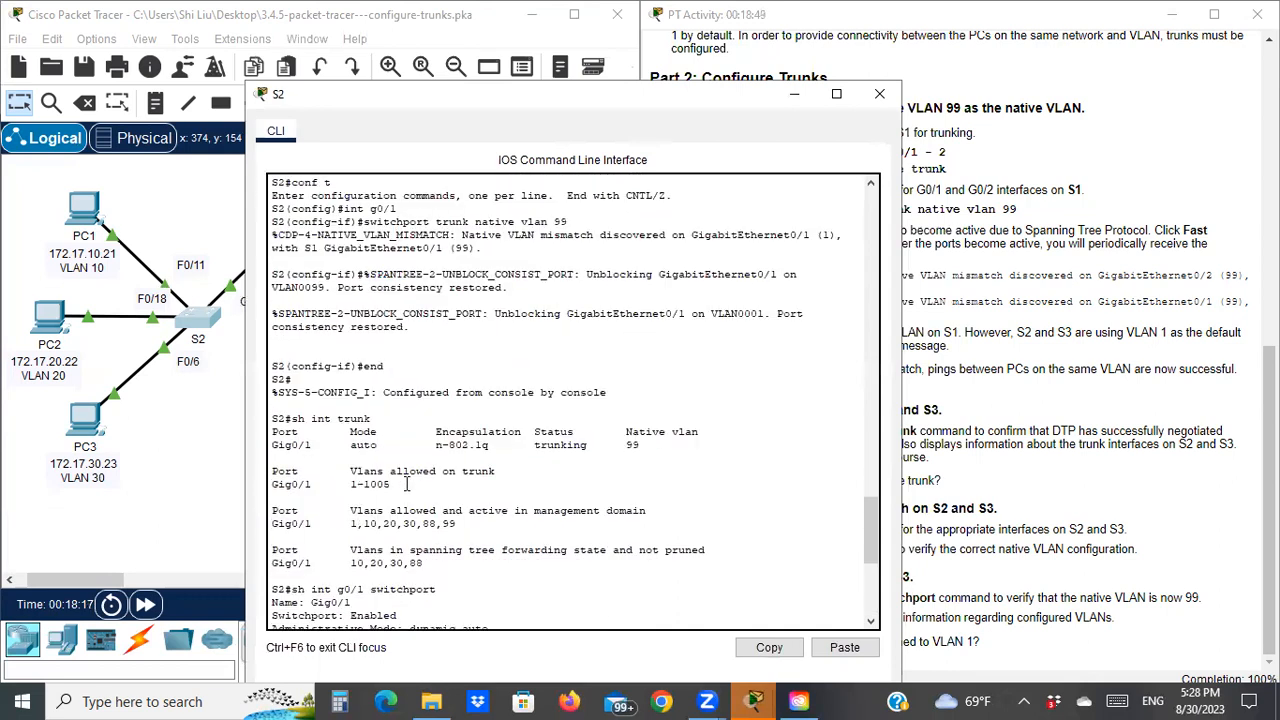
scroll(406, 487, "down", 9)
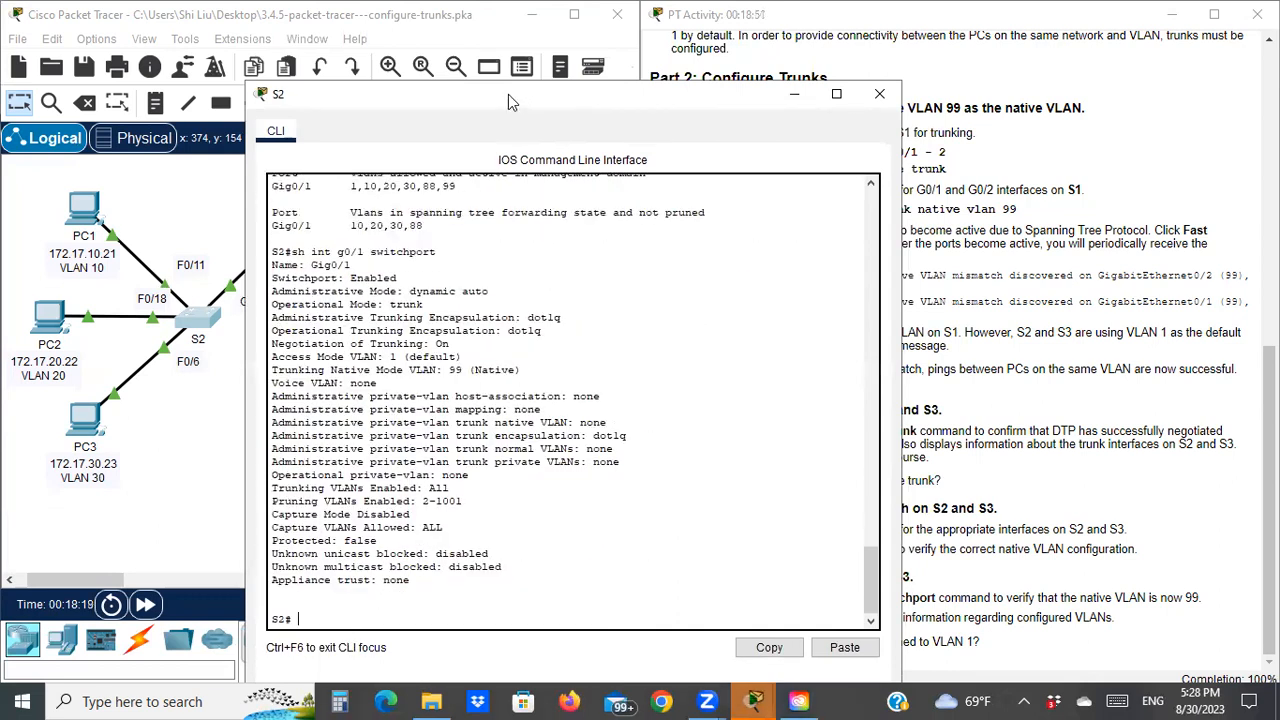
left_click_drag(508, 94, 377, 61)
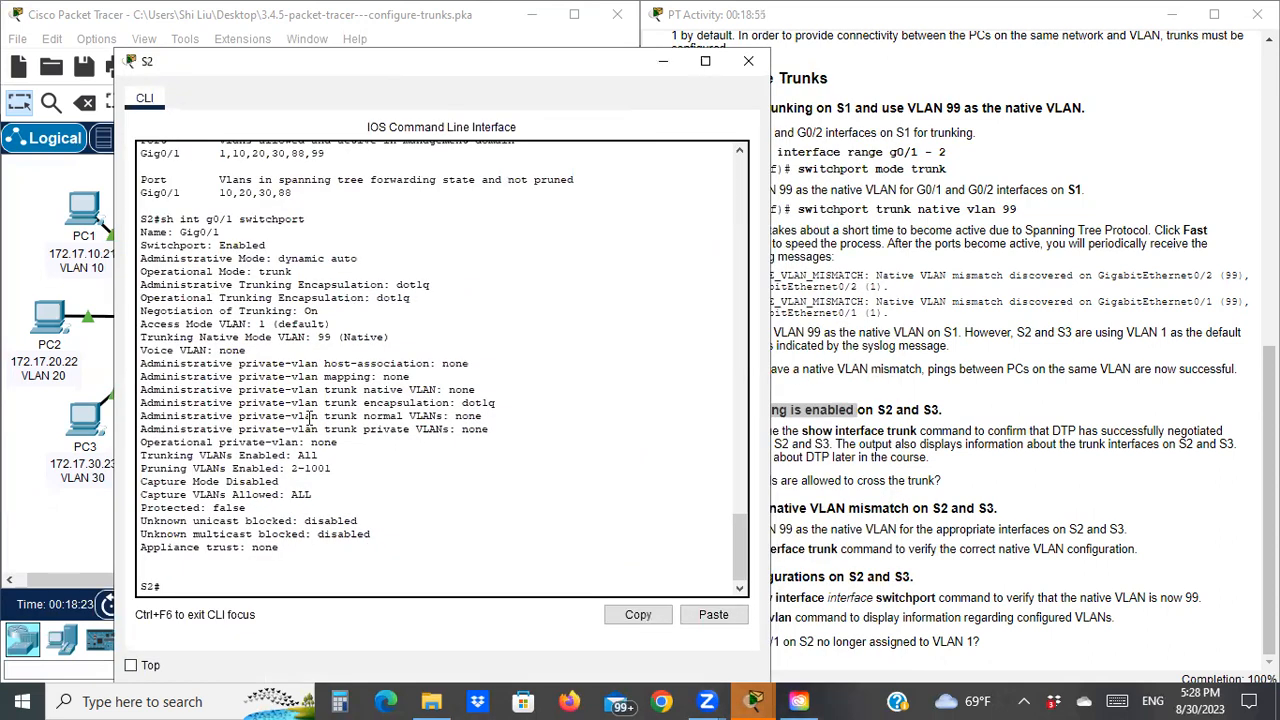
type("lan")
key("Return")
key("space")
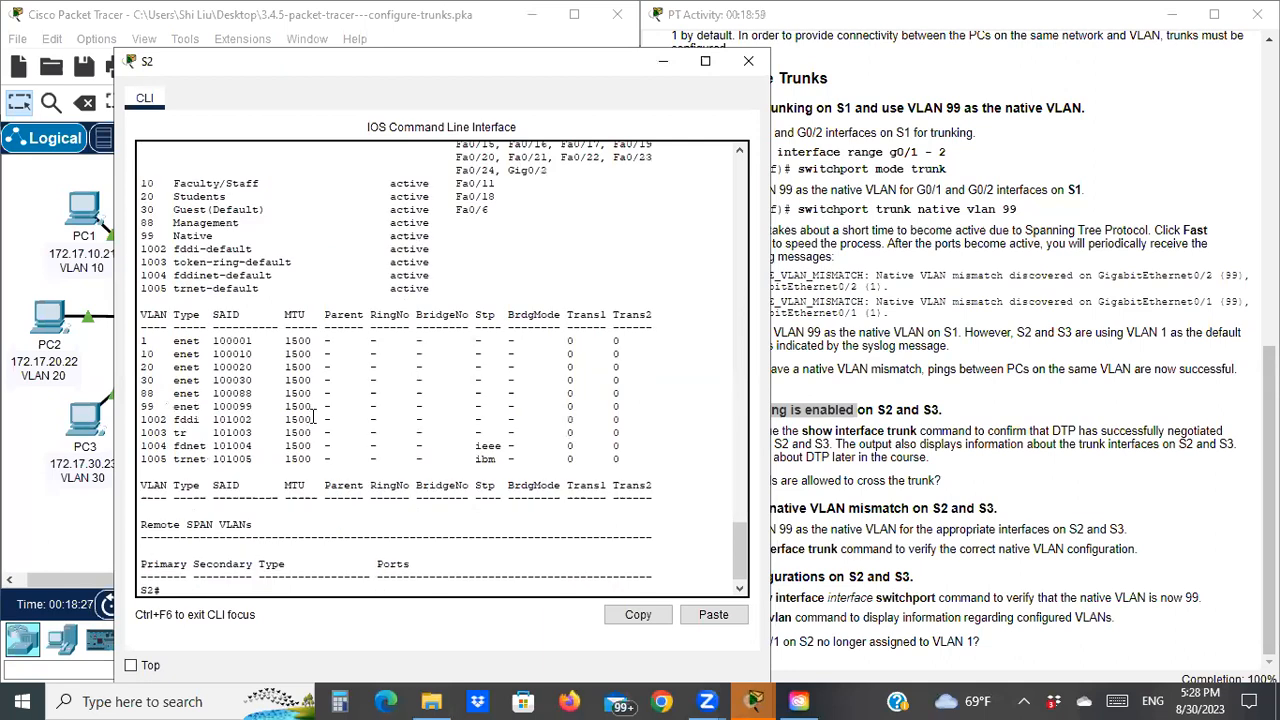
Step: Examine the ports assigned to VLAN 1 on S2, close the switch window, and return to the start of the activity instructions
scroll(314, 418, "up", 7)
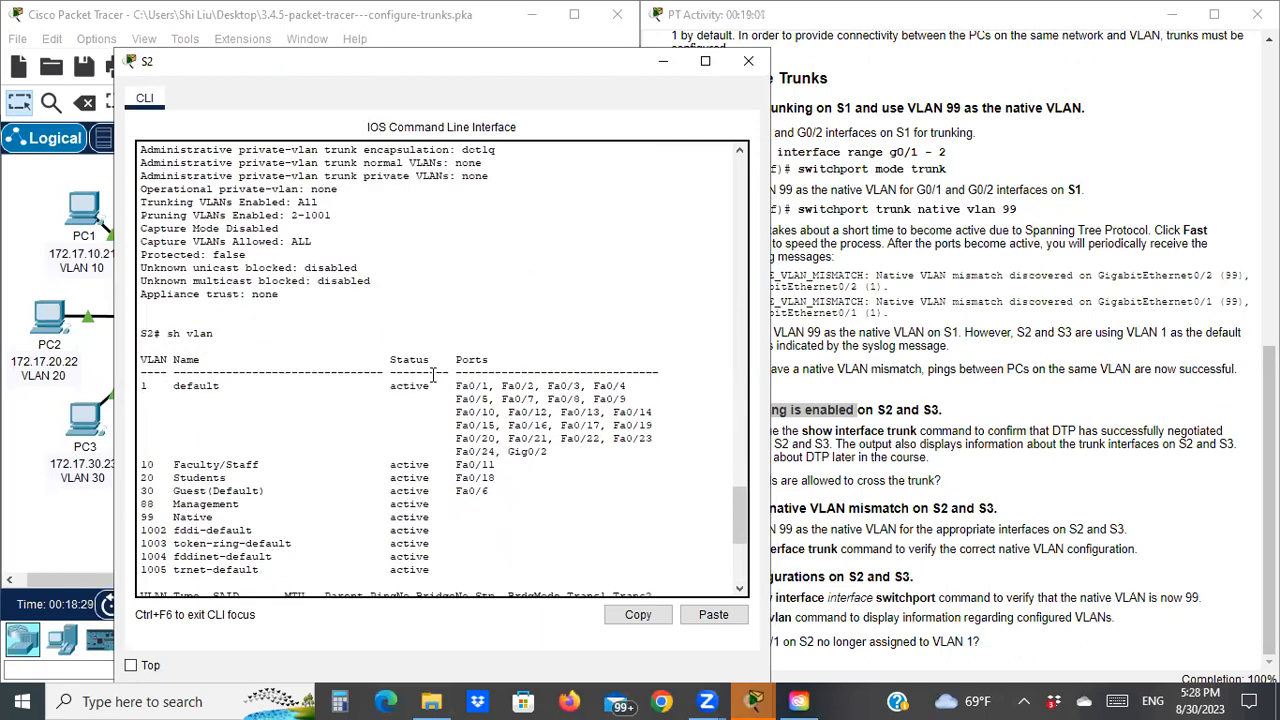
left_click_drag(530, 74, 469, 85)
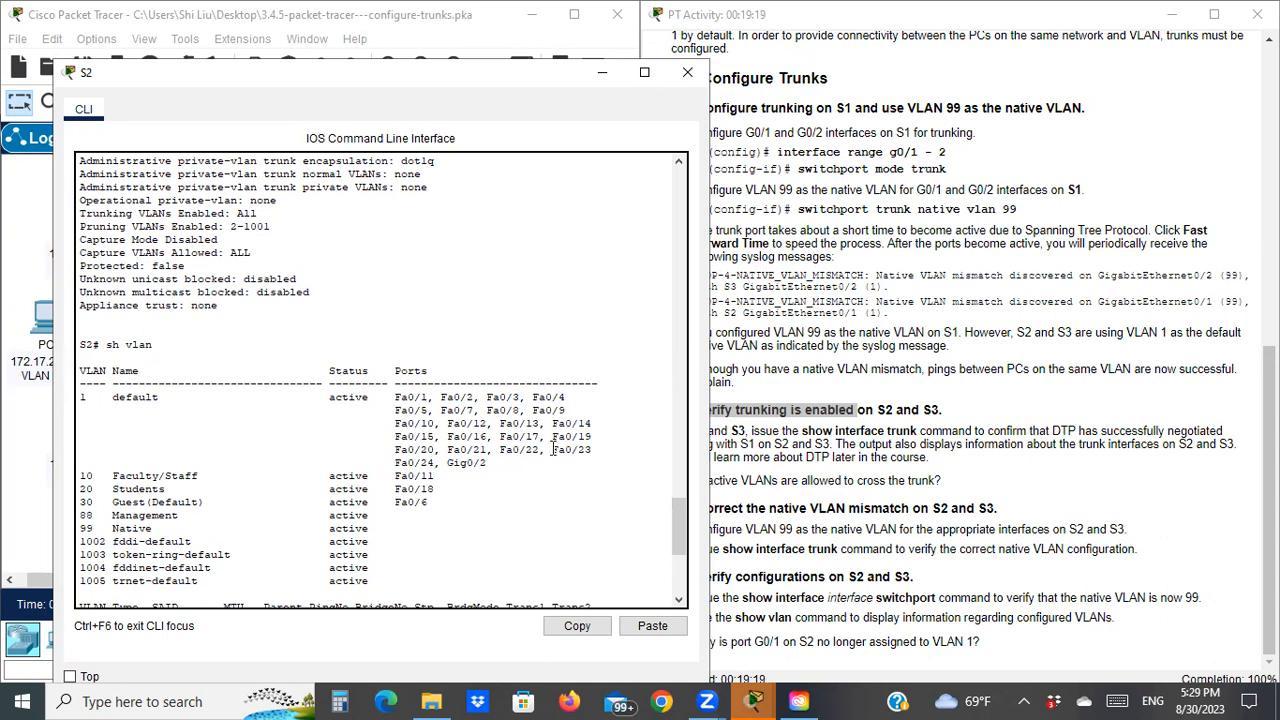
left_click_drag(399, 397, 463, 512)
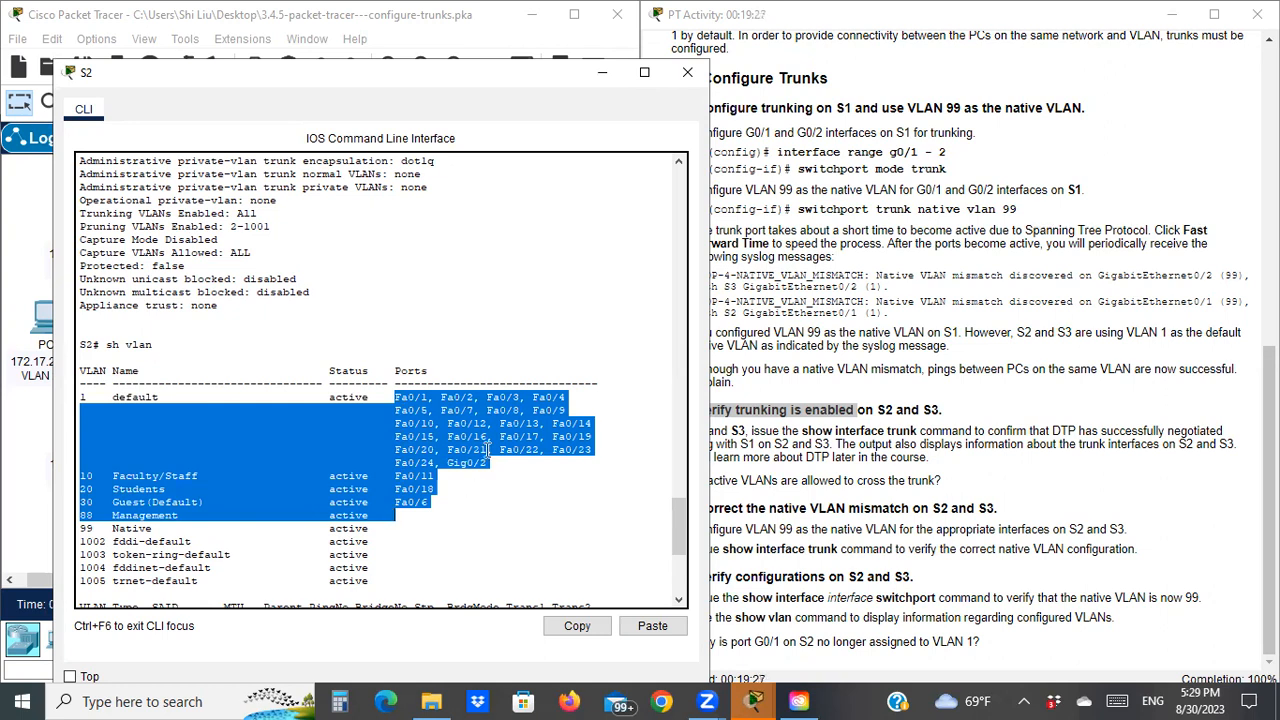
left_click(521, 447)
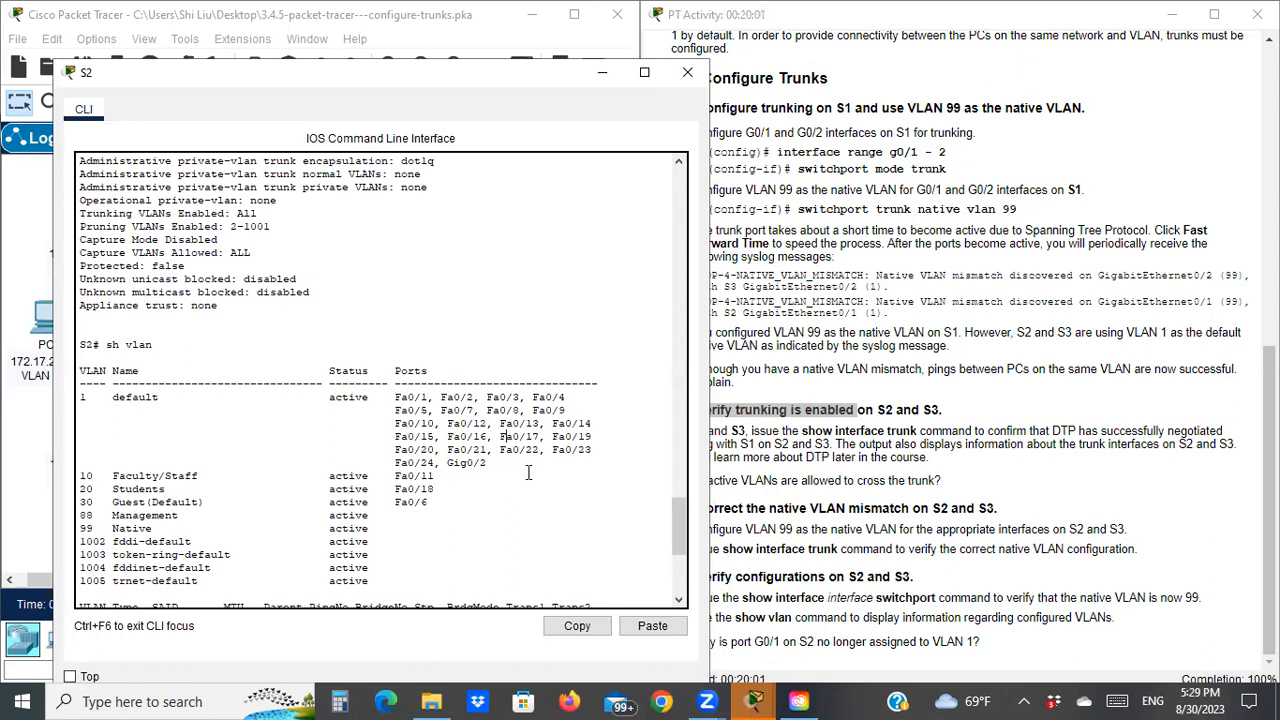
left_click(690, 72)
scroll(960, 300, "up", 10)
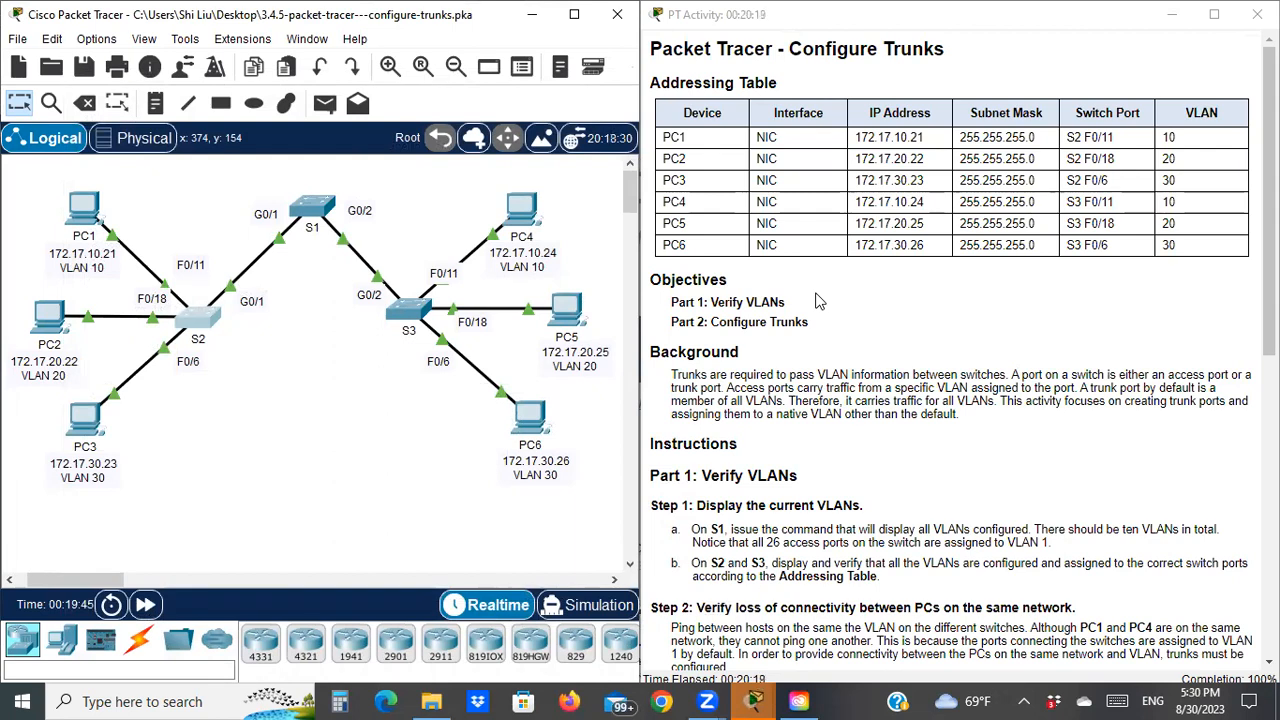
left_click(773, 341)
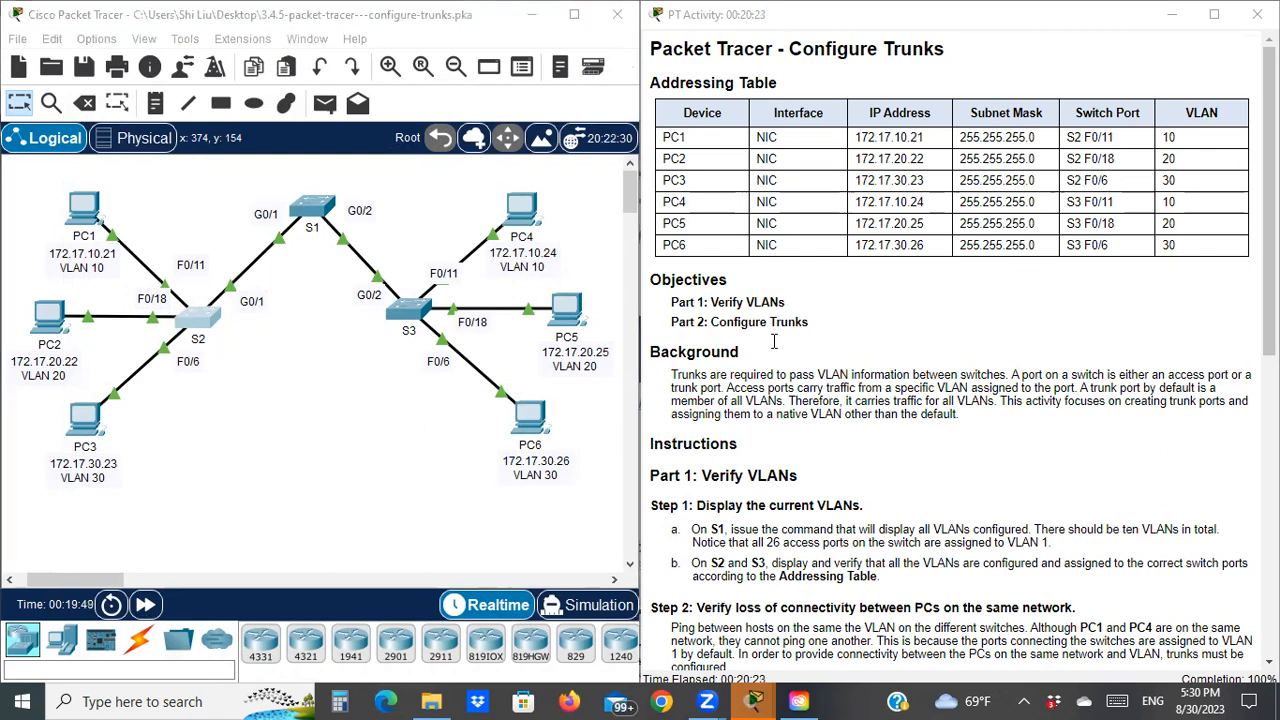